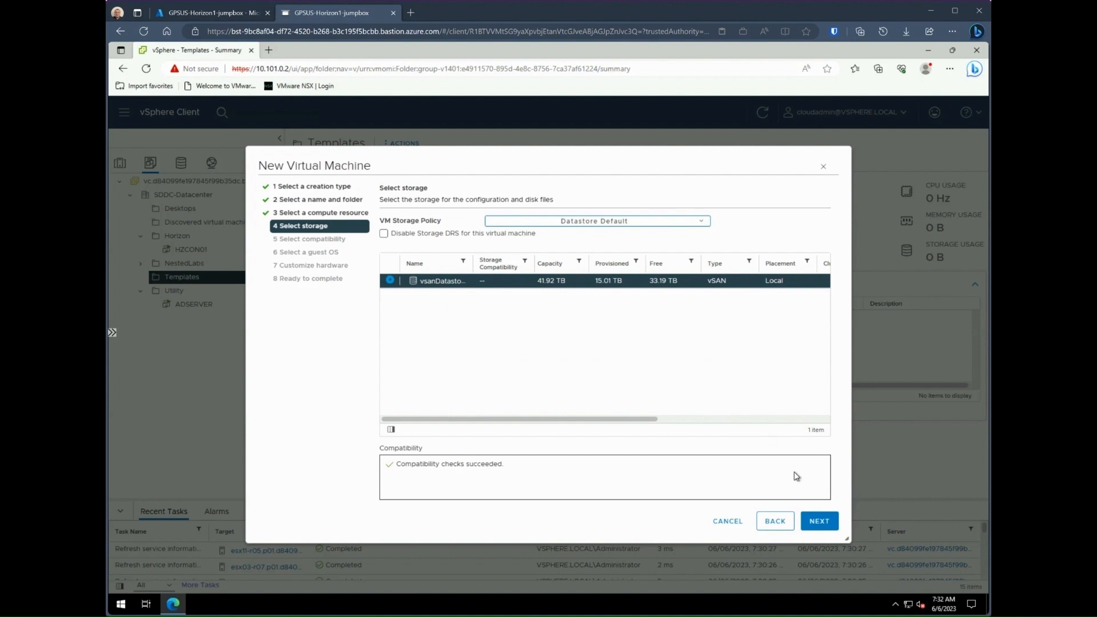
Step: Keep vsanDatastore as the storage location for the new VM's files
{"action": "left_click", "coordinate": [817, 519]}
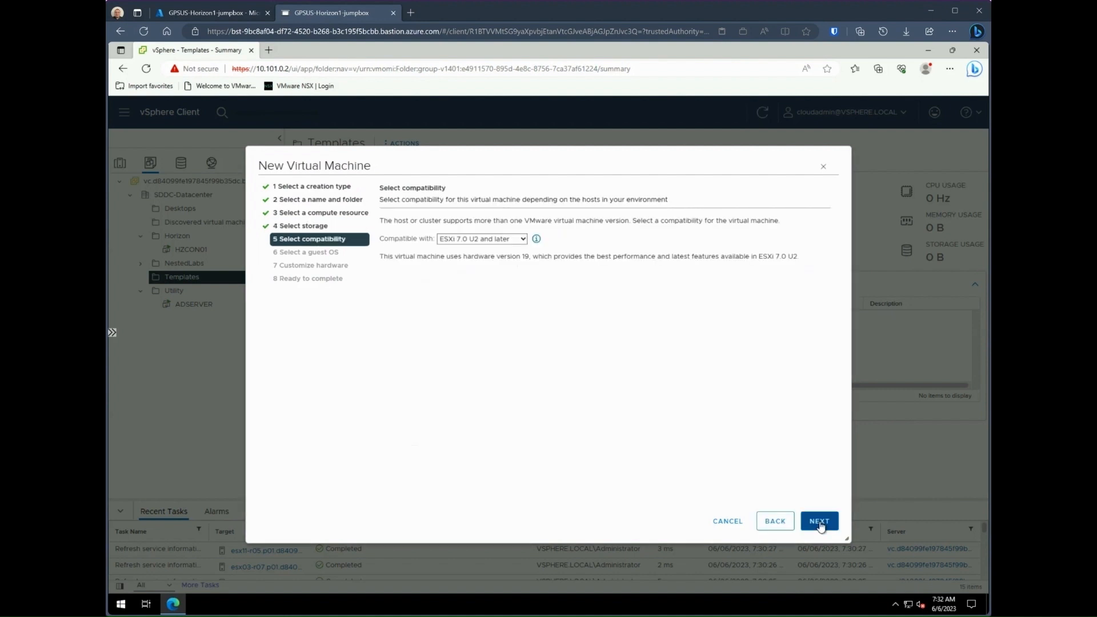
Step: Set ESXi 7.0 U2 compatibility and Microsoft Windows 10 (64-bit) as the guest OS
{"action": "left_click", "coordinate": [819, 522]}
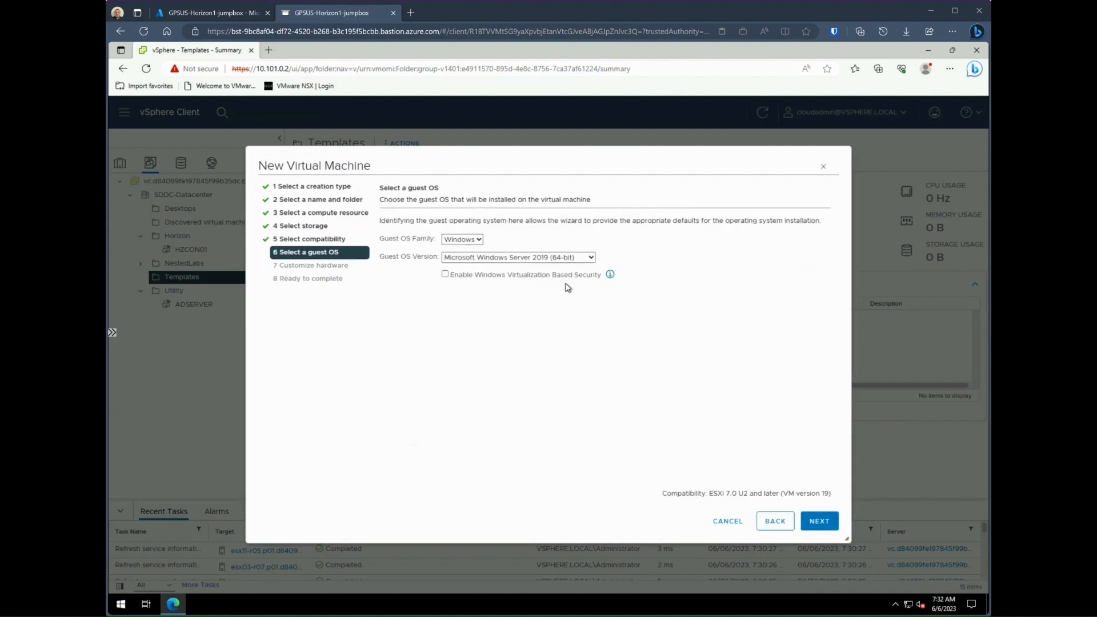
{"action": "left_click", "coordinate": [585, 258]}
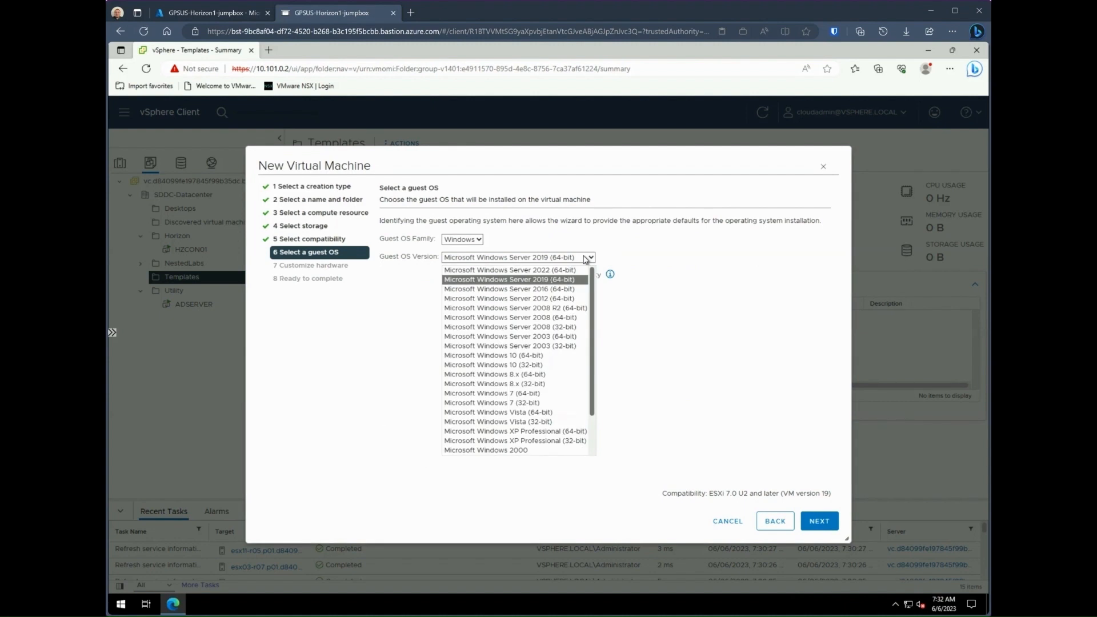
{"action": "left_click", "coordinate": [539, 355]}
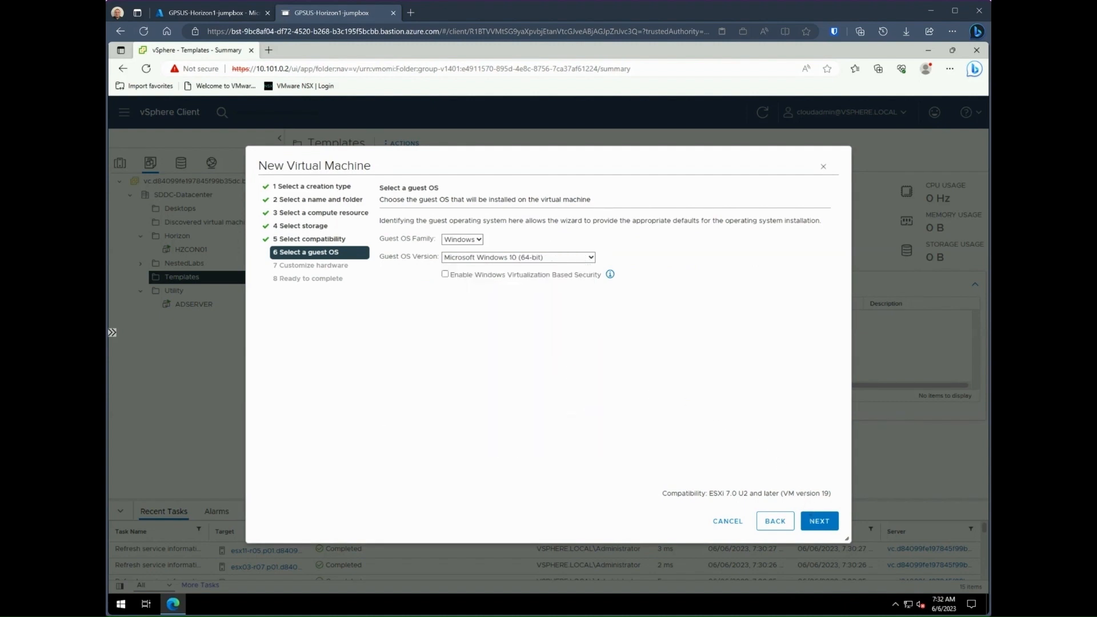
{"action": "left_click", "coordinate": [819, 522]}
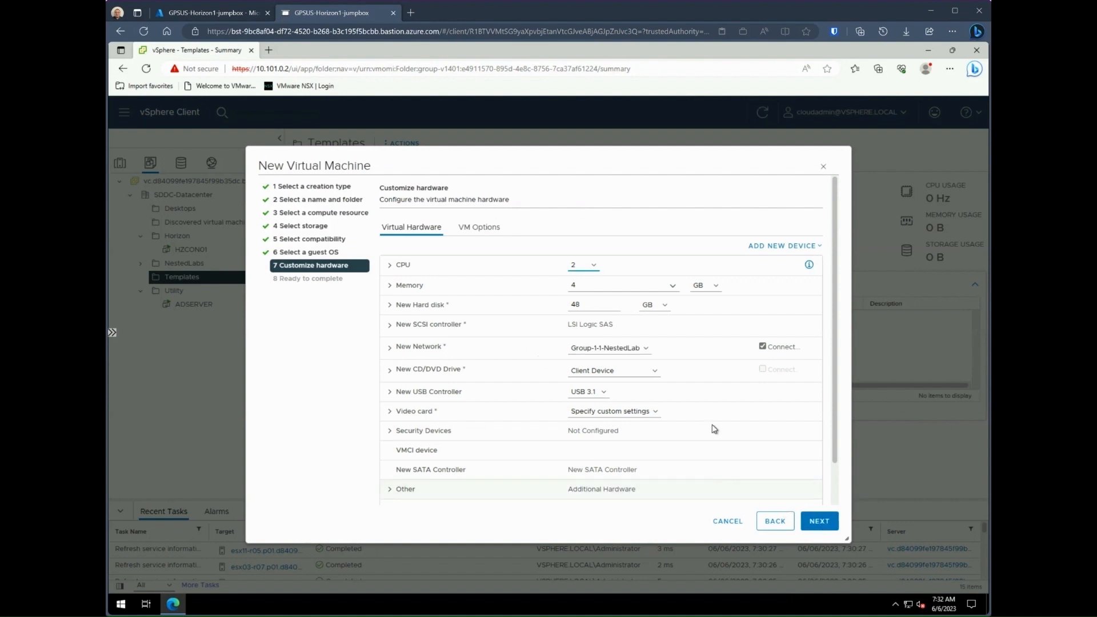
Step: Connect the new network adapter to the Servers network
{"action": "left_click", "coordinate": [645, 348]}
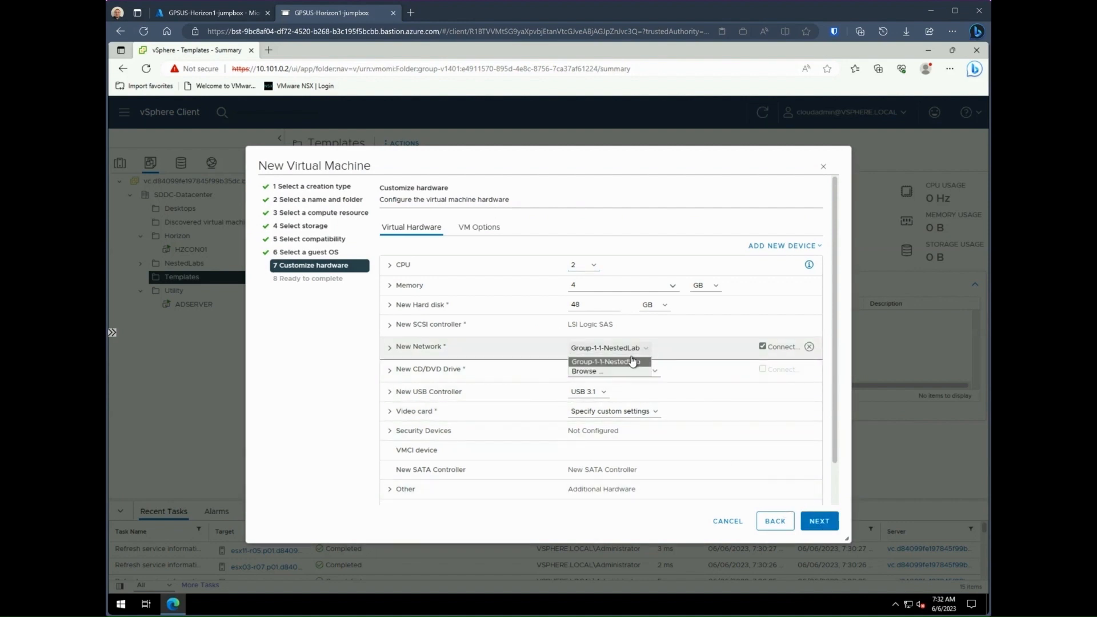
{"action": "left_click", "coordinate": [598, 373]}
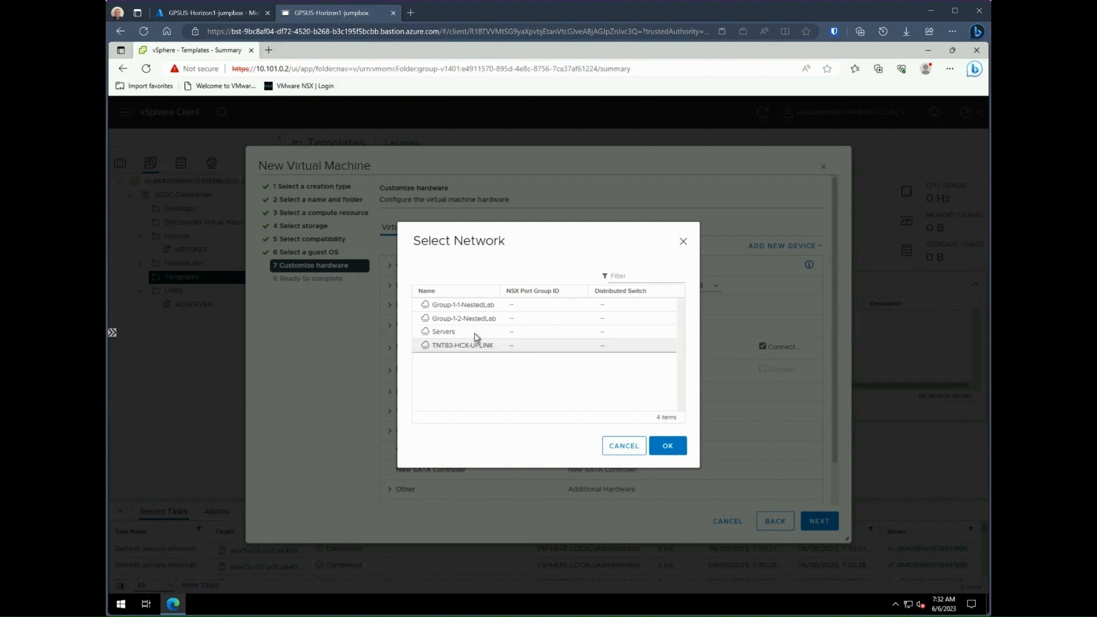
{"action": "left_click", "coordinate": [429, 336]}
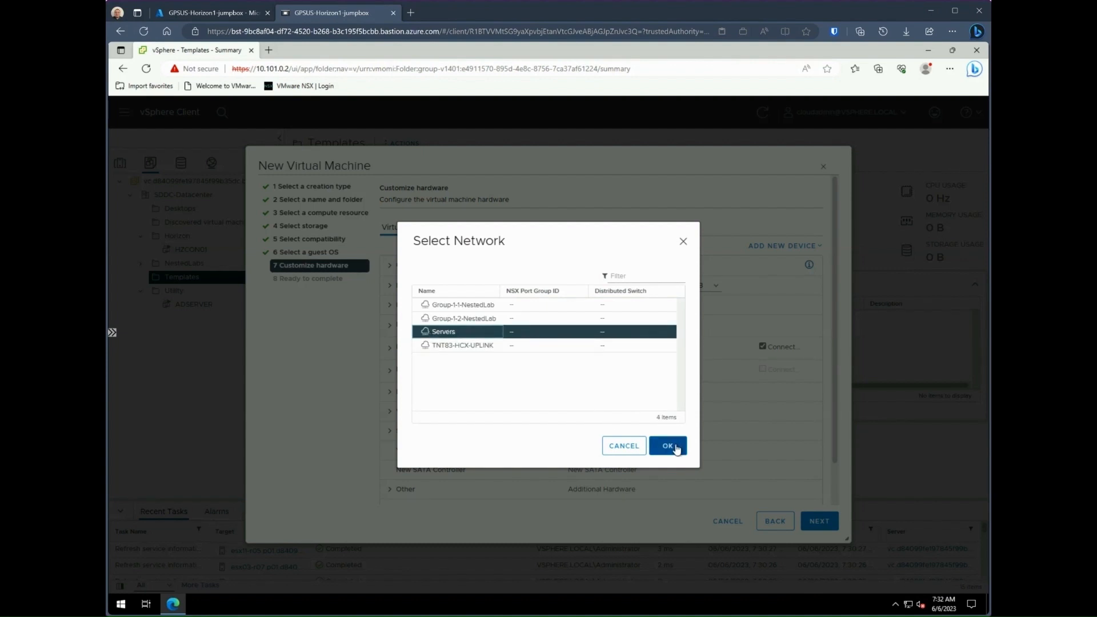
{"action": "left_click", "coordinate": [674, 446]}
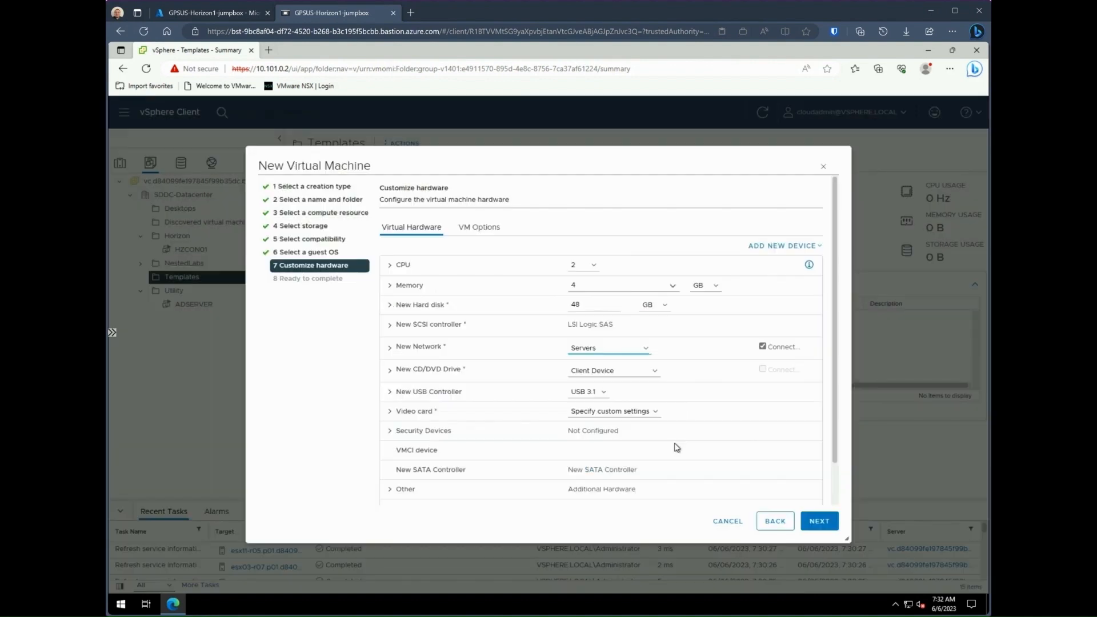
Step: Mount Windows10.iso from vsanDatastore's Binaries folder, connect it at power on, and create the VM
{"action": "left_click", "coordinate": [651, 372]}
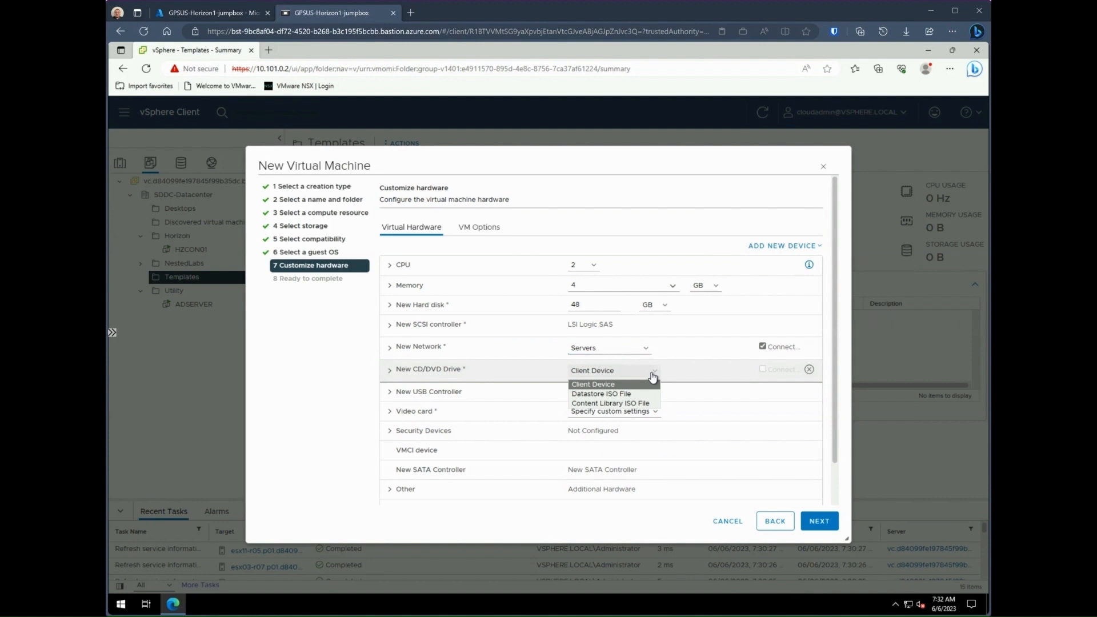
{"action": "left_click", "coordinate": [630, 395]}
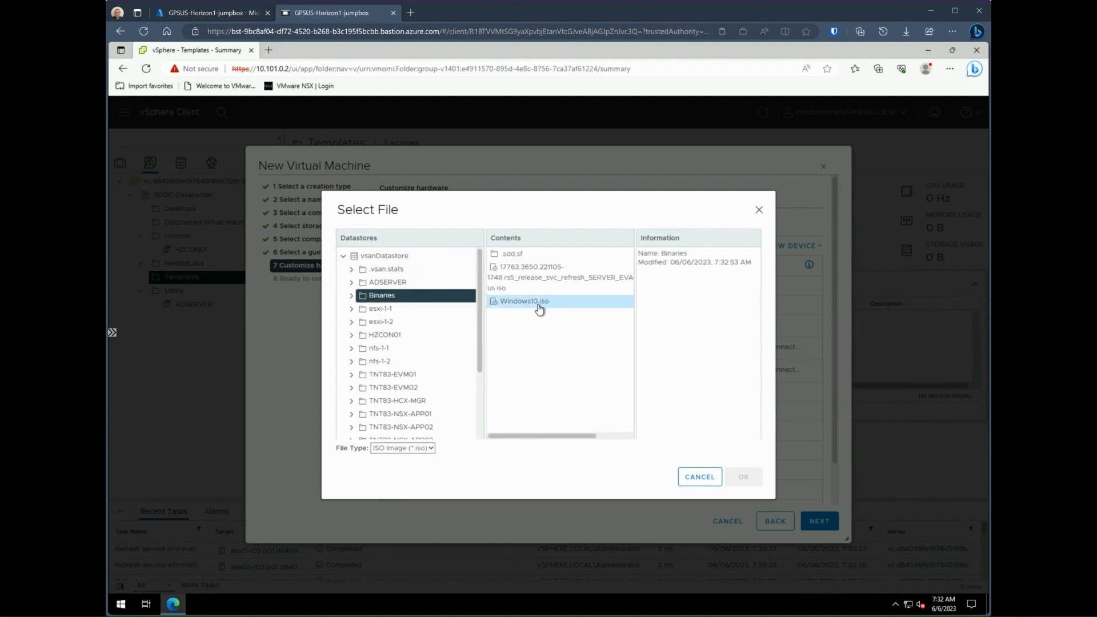
{"action": "left_click", "coordinate": [536, 290]}
{"action": "left_click", "coordinate": [536, 303]}
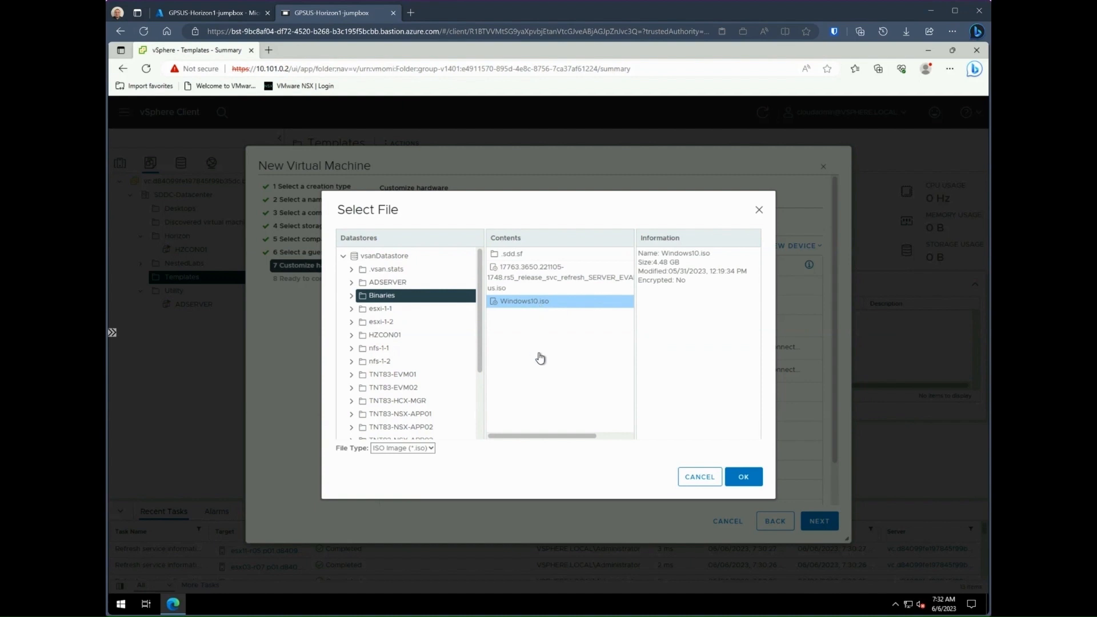
{"action": "left_click", "coordinate": [742, 477]}
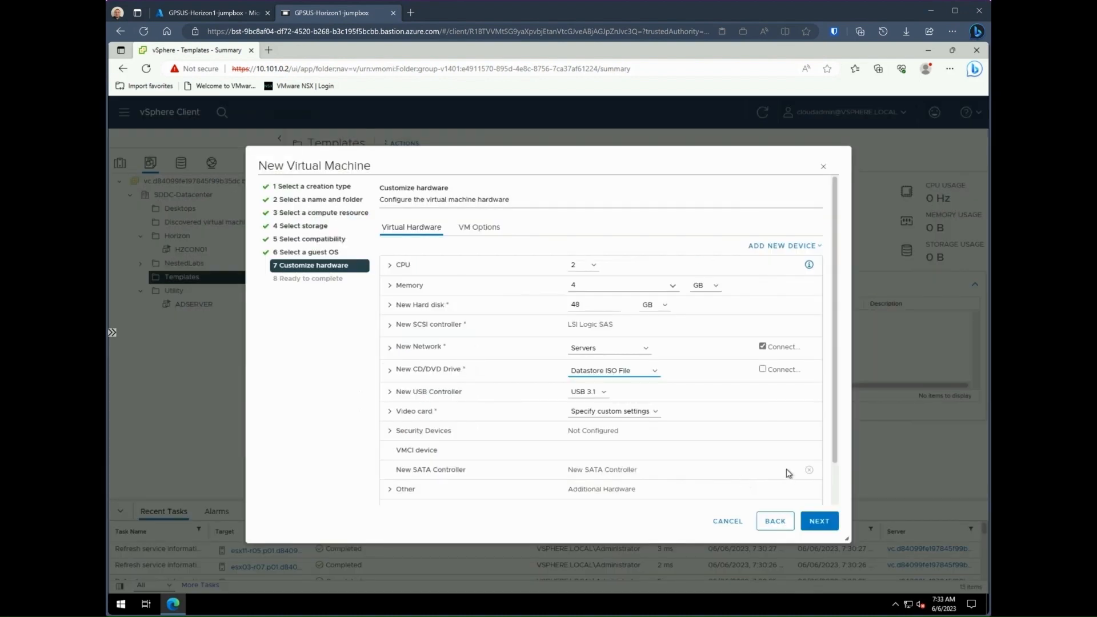
{"action": "left_click", "coordinate": [762, 368]}
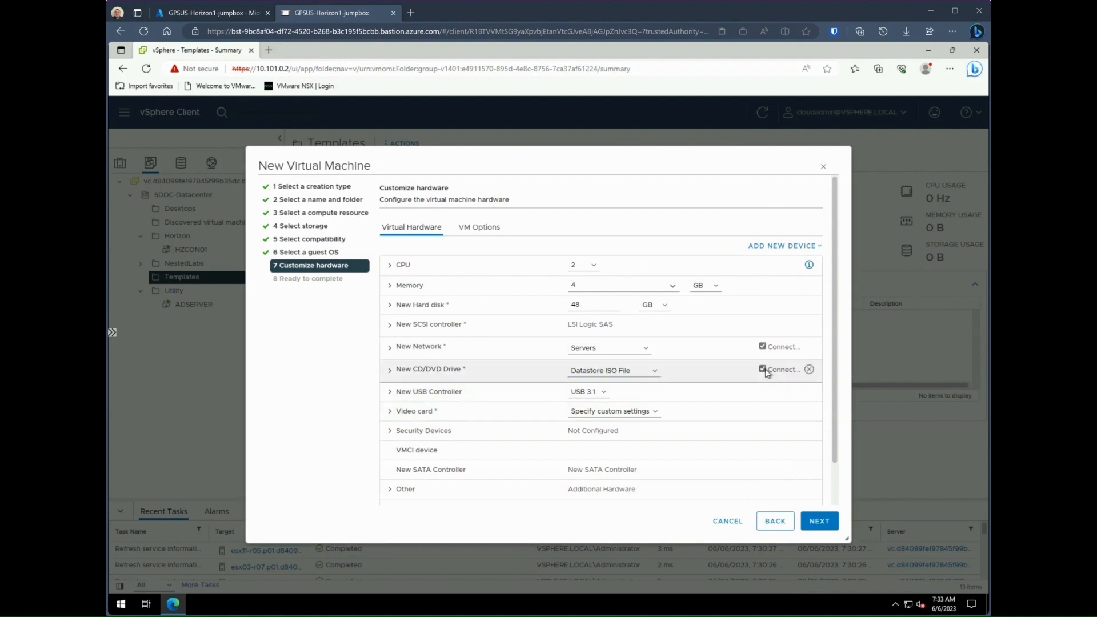
{"action": "left_click", "coordinate": [826, 522]}
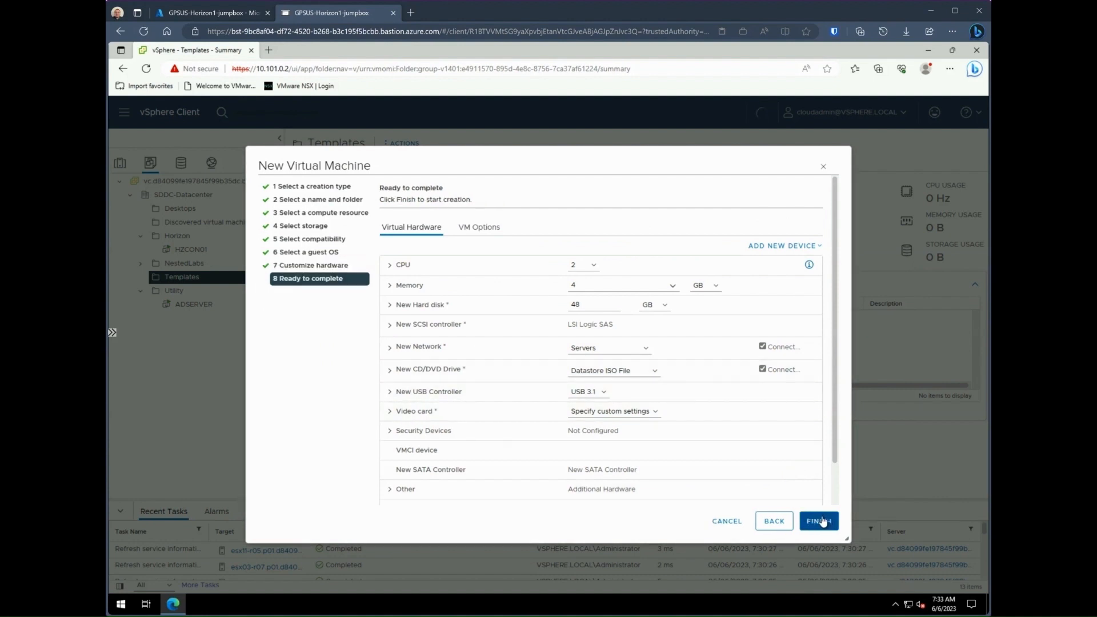
{"action": "left_click", "coordinate": [820, 521]}
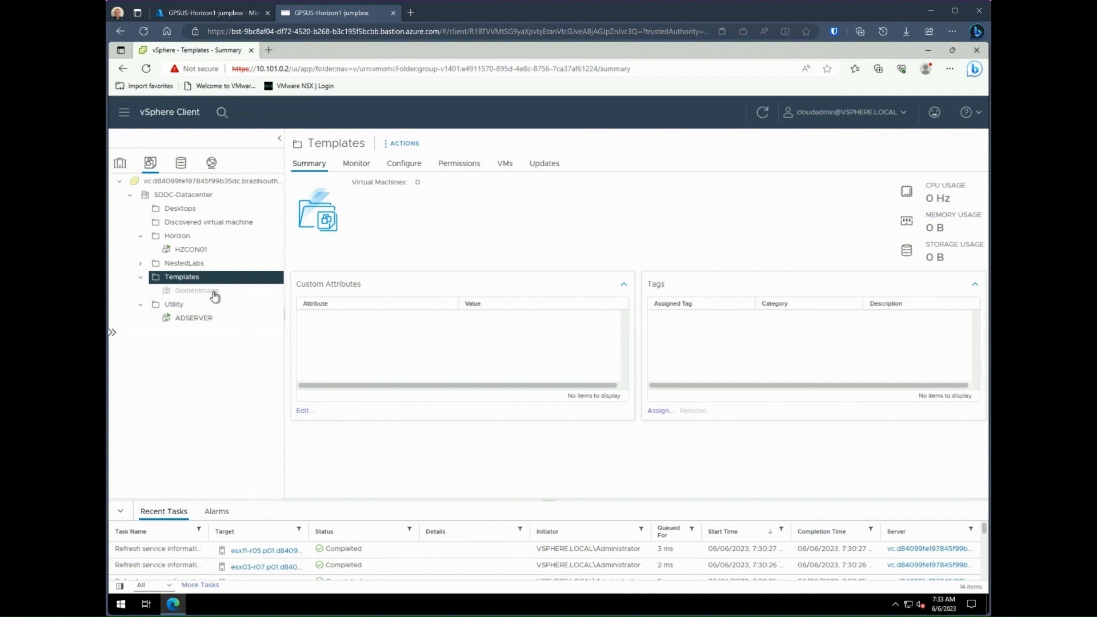
Step: Open GoldenImage in a remote console and mount the VMware Tools installer
{"action": "left_click", "coordinate": [213, 291]}
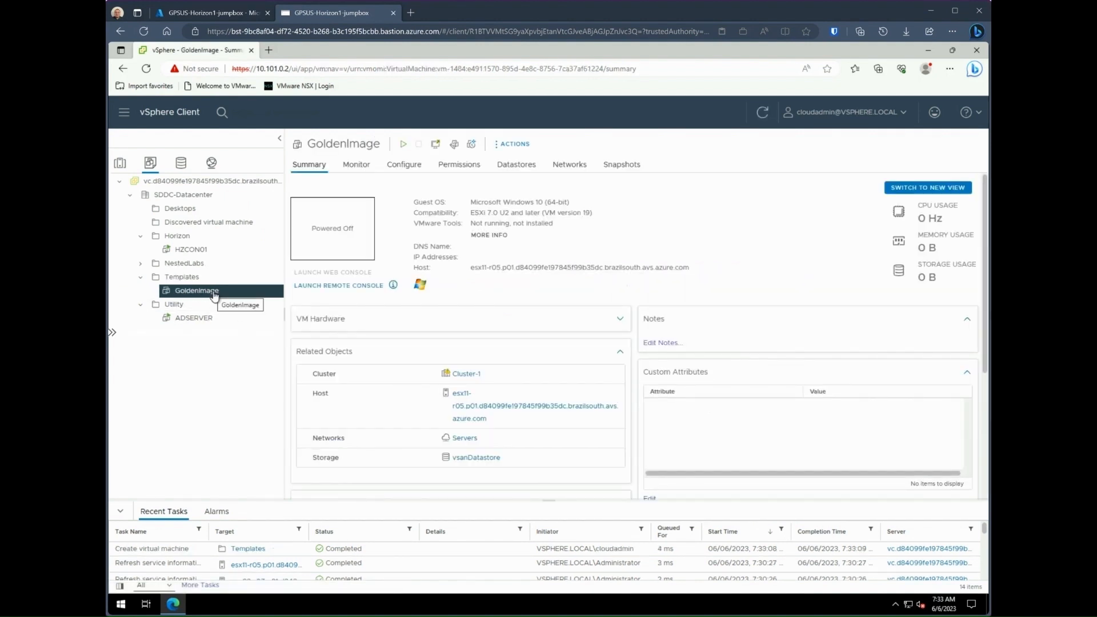
{"action": "left_click", "coordinate": [360, 286]}
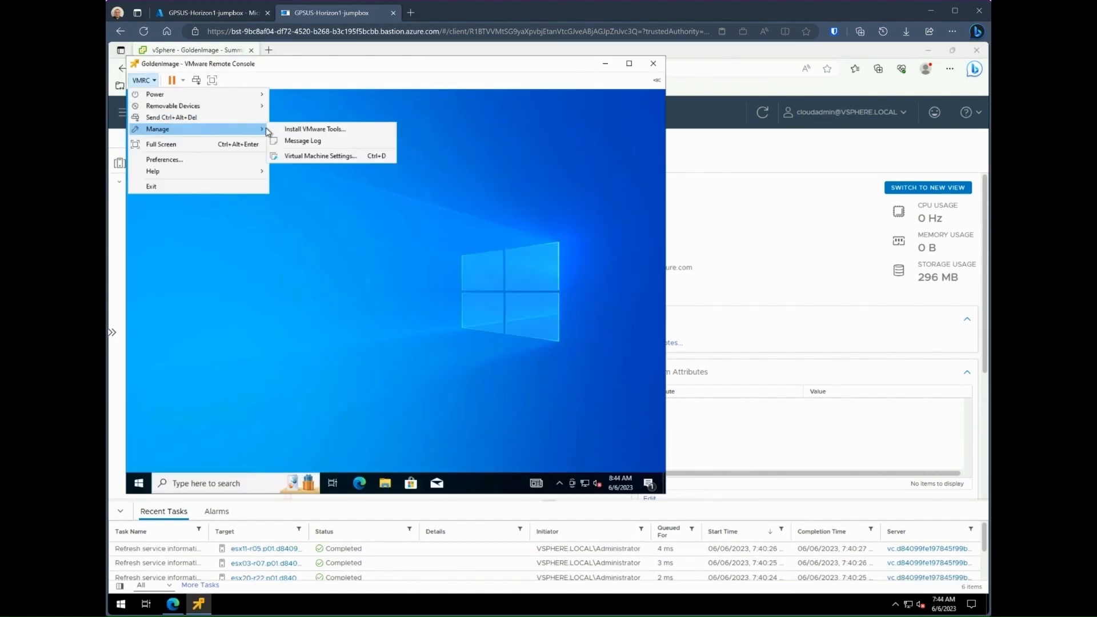
{"action": "left_click", "coordinate": [276, 125]}
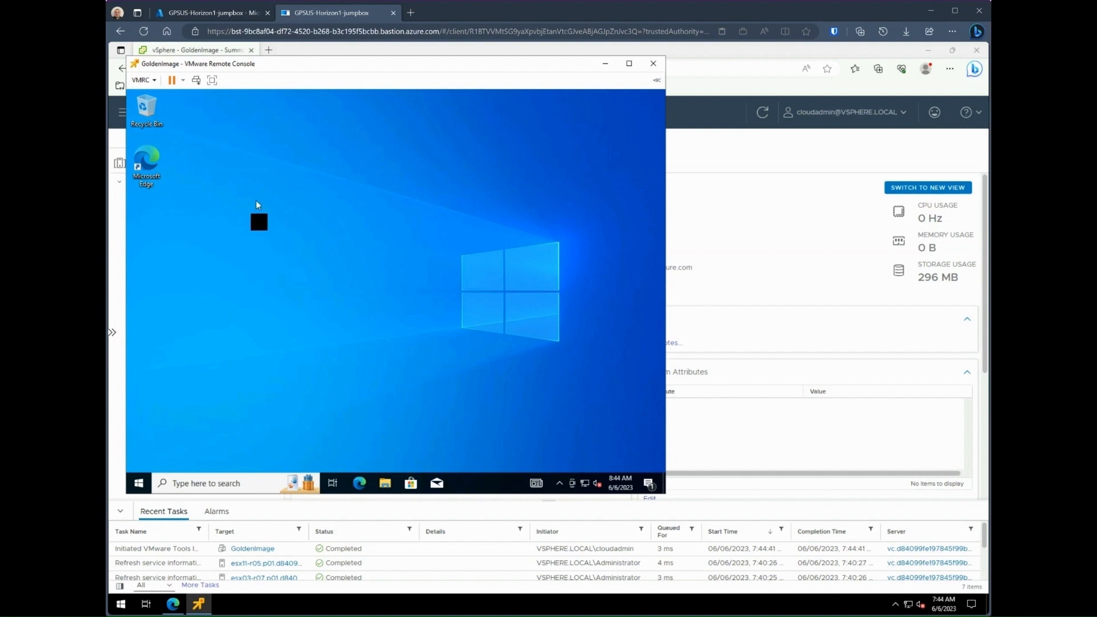
Step: Run the VMware Tools setup from the mounted disc's AutoPlay prompt
{"action": "left_click", "coordinate": [153, 80]}
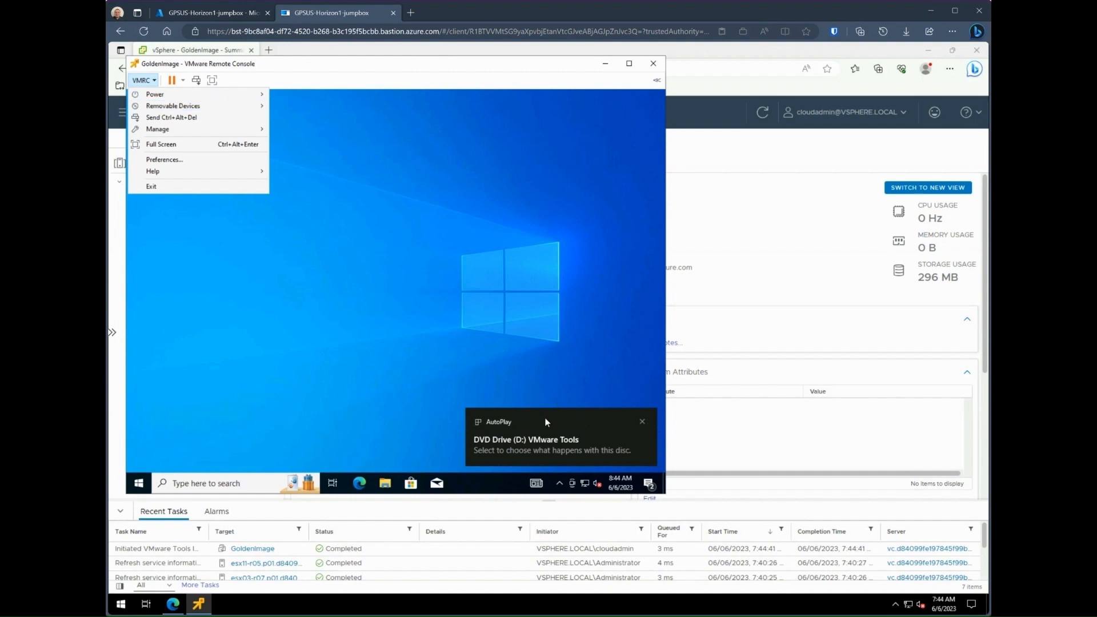
{"action": "left_click", "coordinate": [545, 422]}
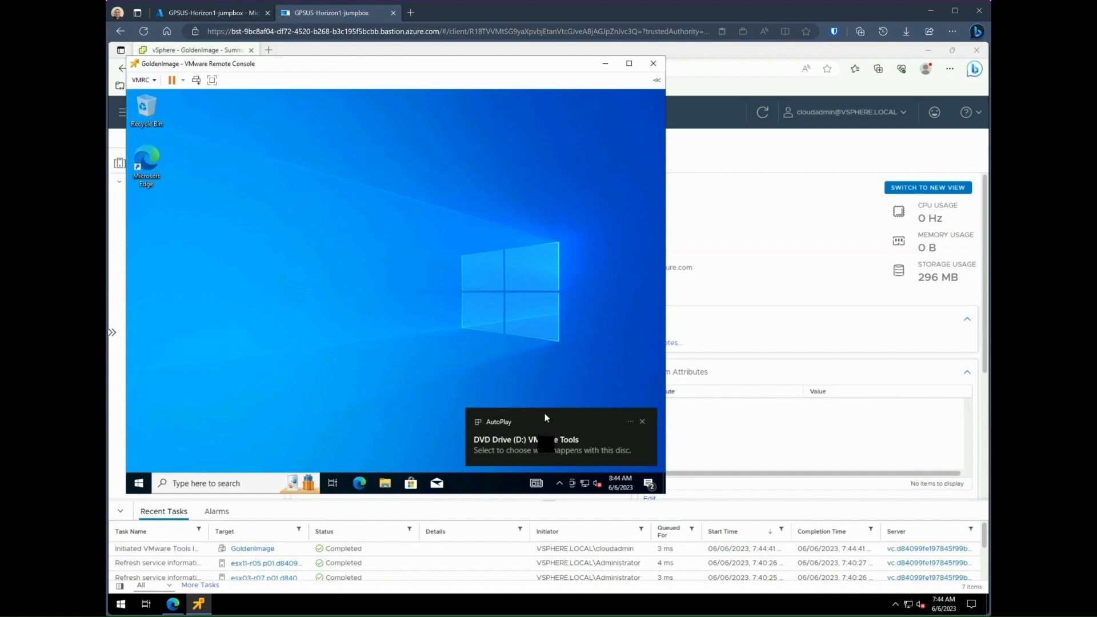
{"action": "left_click", "coordinate": [540, 457]}
{"action": "left_click", "coordinate": [524, 191]}
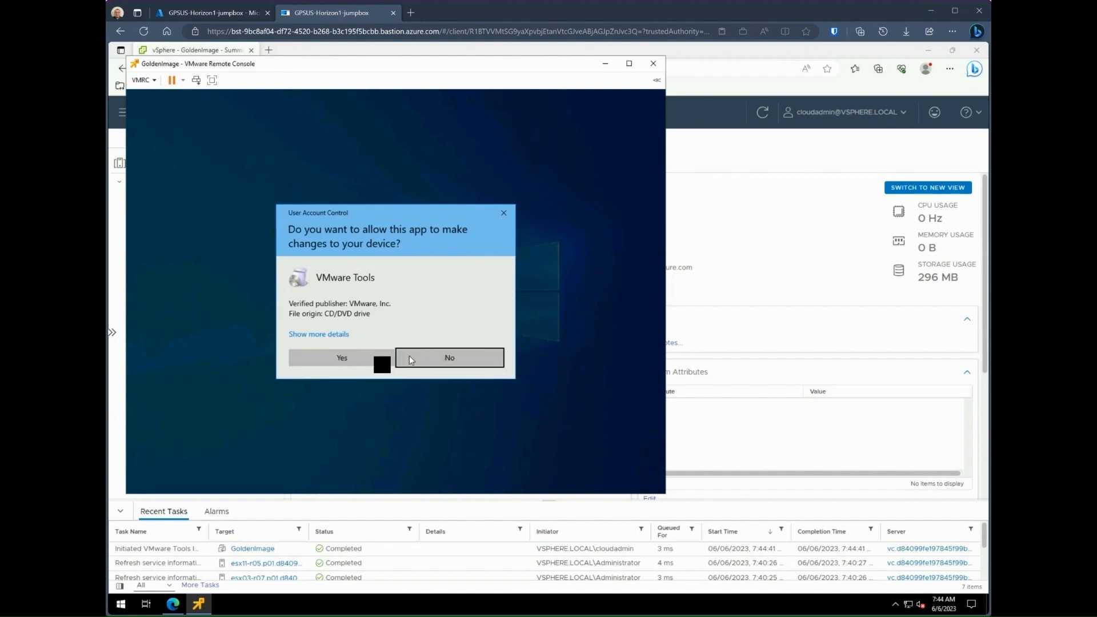
Step: Approve the UAC prompt and install VMware Tools with the default setup type
{"action": "left_click", "coordinate": [380, 358]}
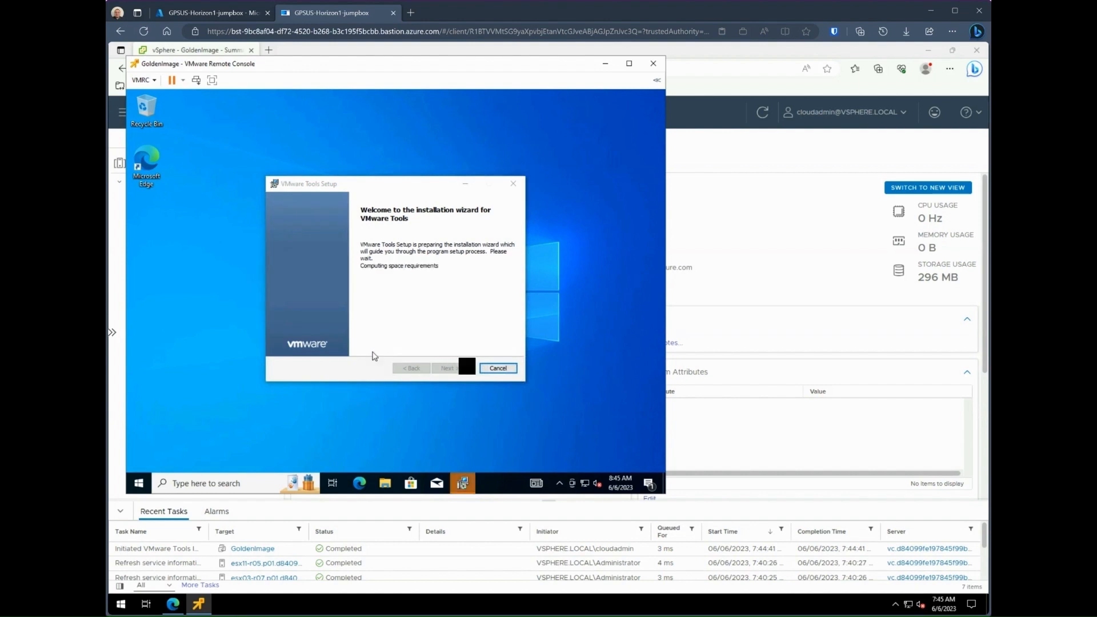
{"action": "left_click", "coordinate": [457, 368]}
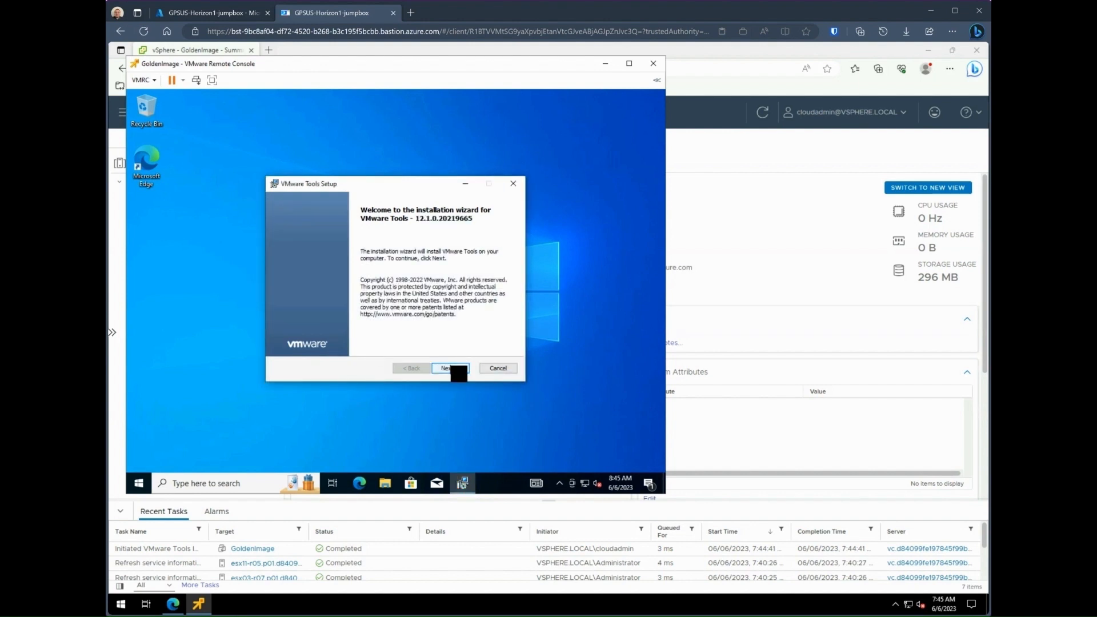
{"action": "left_click", "coordinate": [454, 369]}
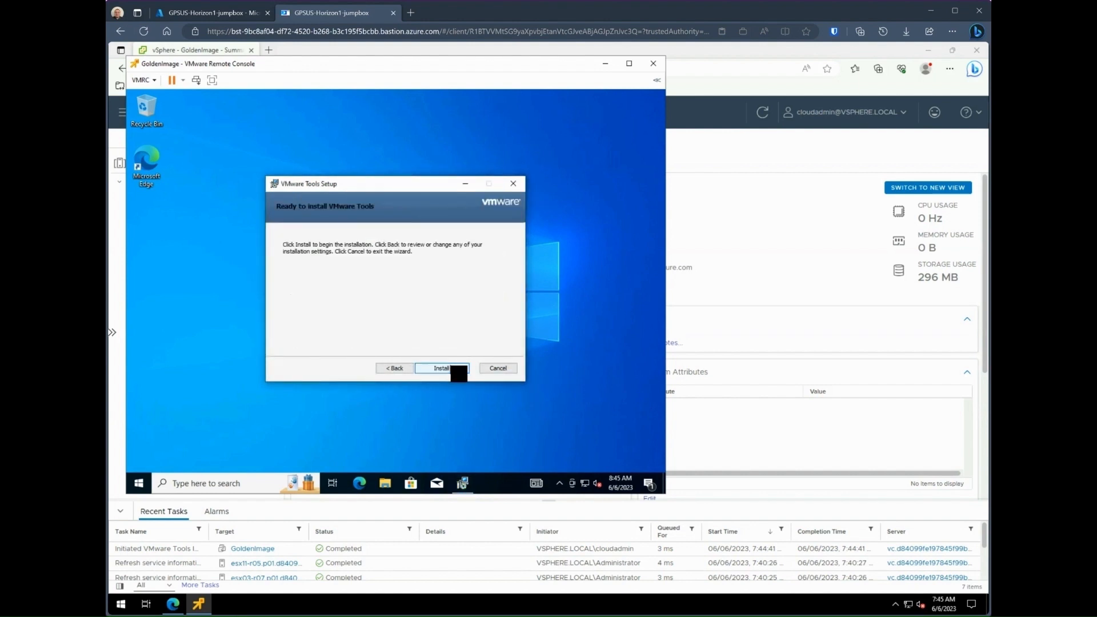
{"action": "left_click", "coordinate": [457, 368]}
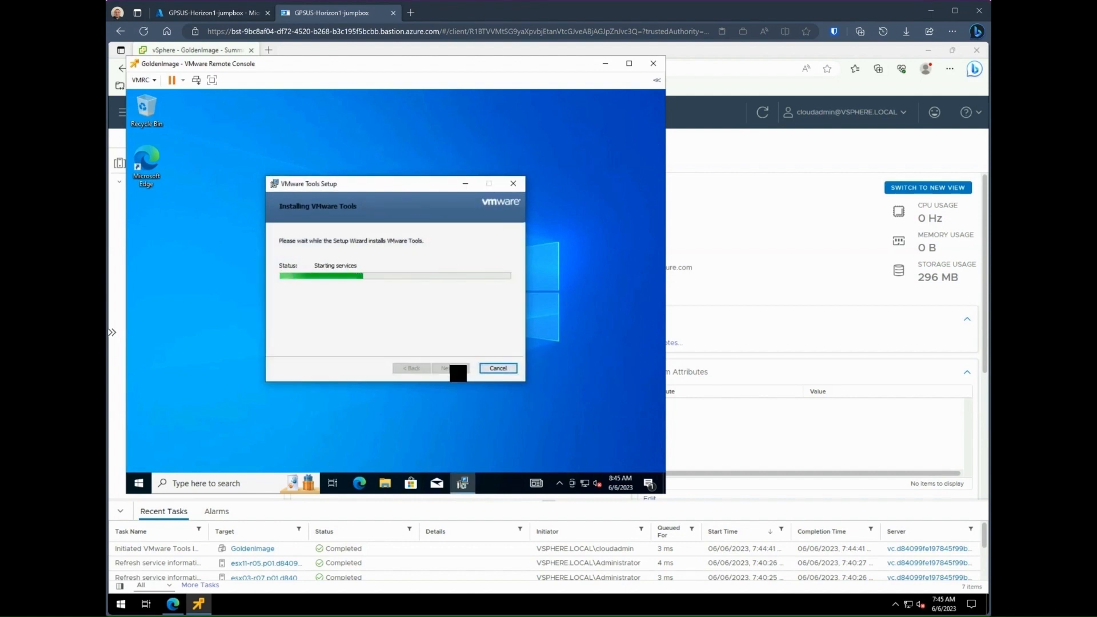
{"action": "left_click", "coordinate": [138, 483]}
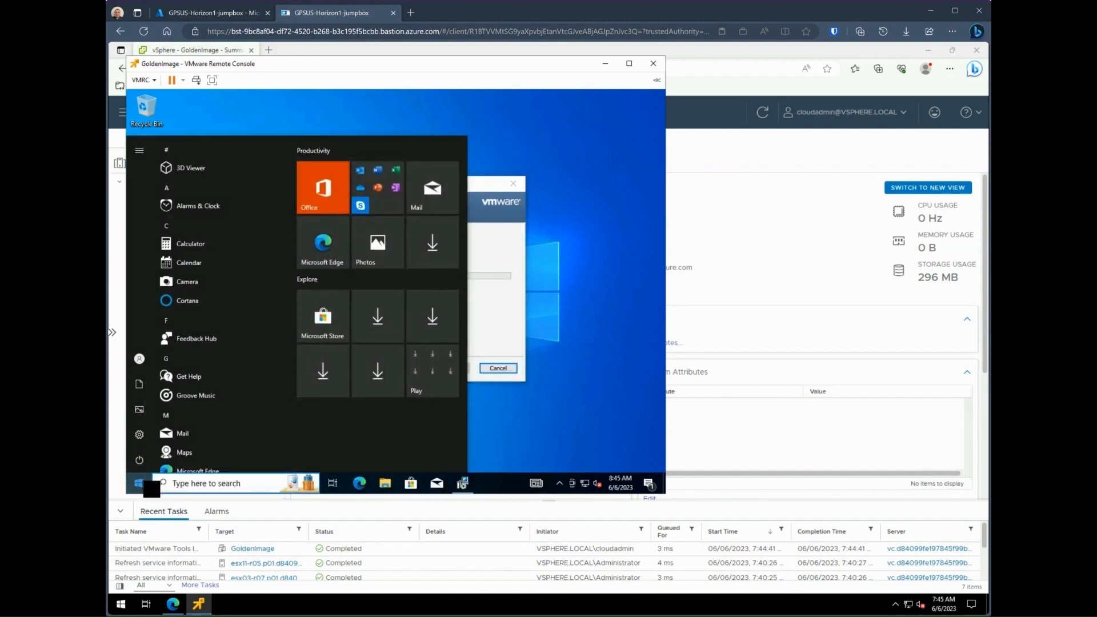
Step: Open the System settings from Control Panel, shown as small icons
{"action": "type", "text": "cont"}
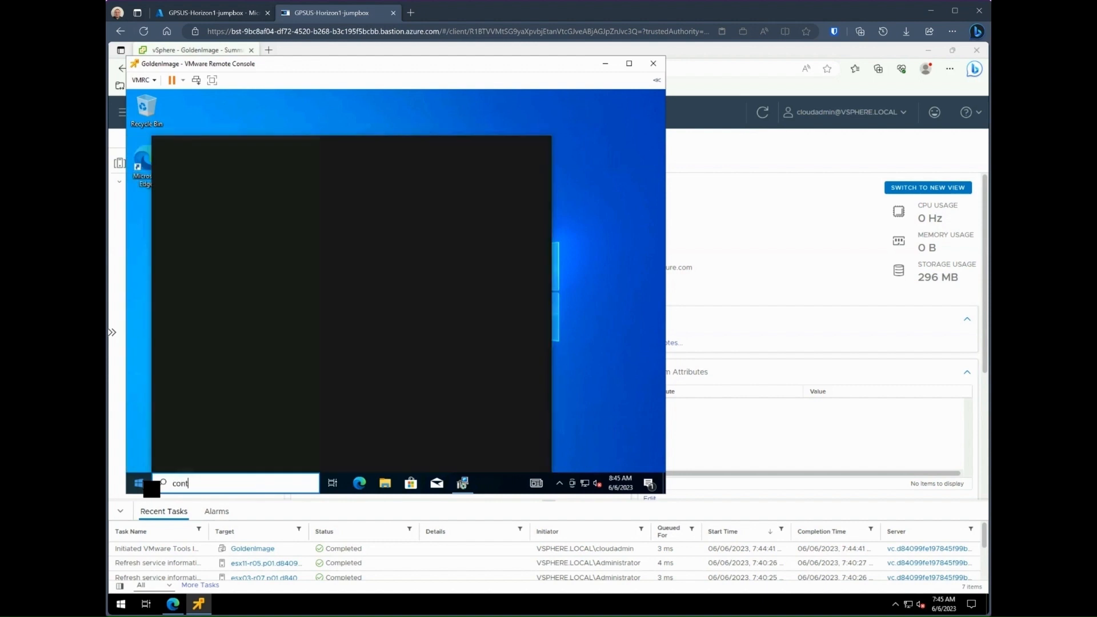
{"action": "key", "text": "Return"}
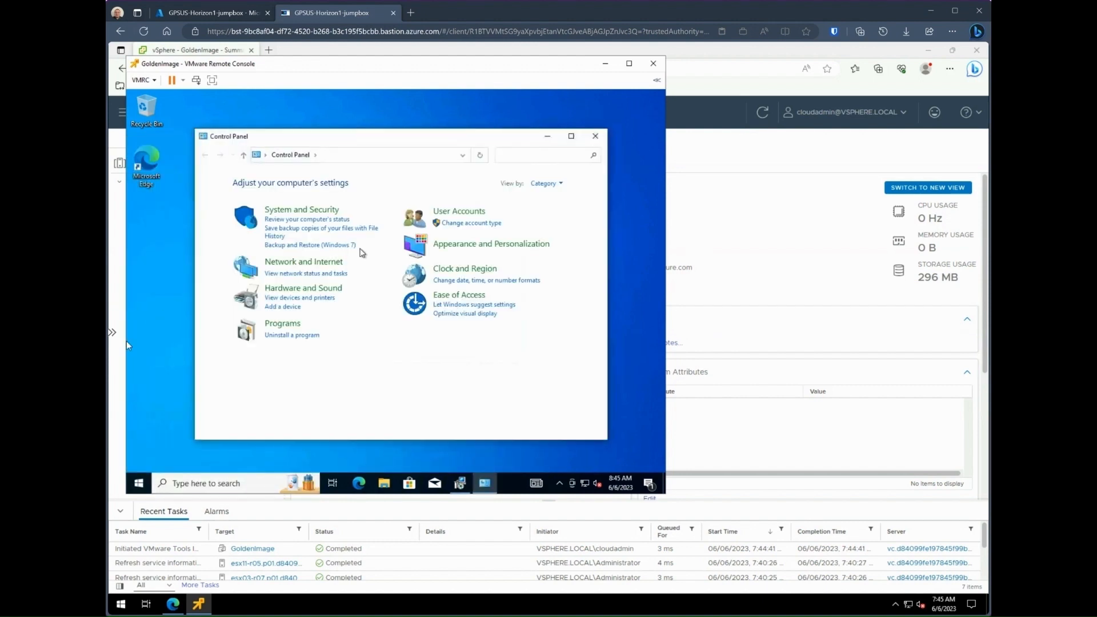
{"action": "left_click", "coordinate": [552, 184]}
{"action": "left_click", "coordinate": [557, 223]}
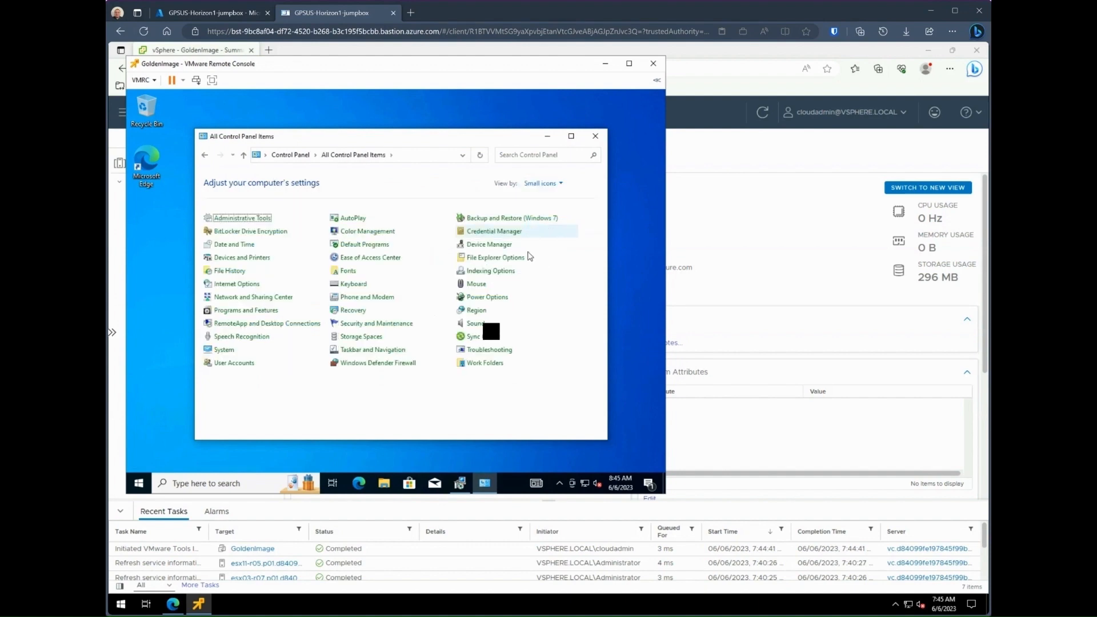
{"action": "left_click", "coordinate": [221, 350]}
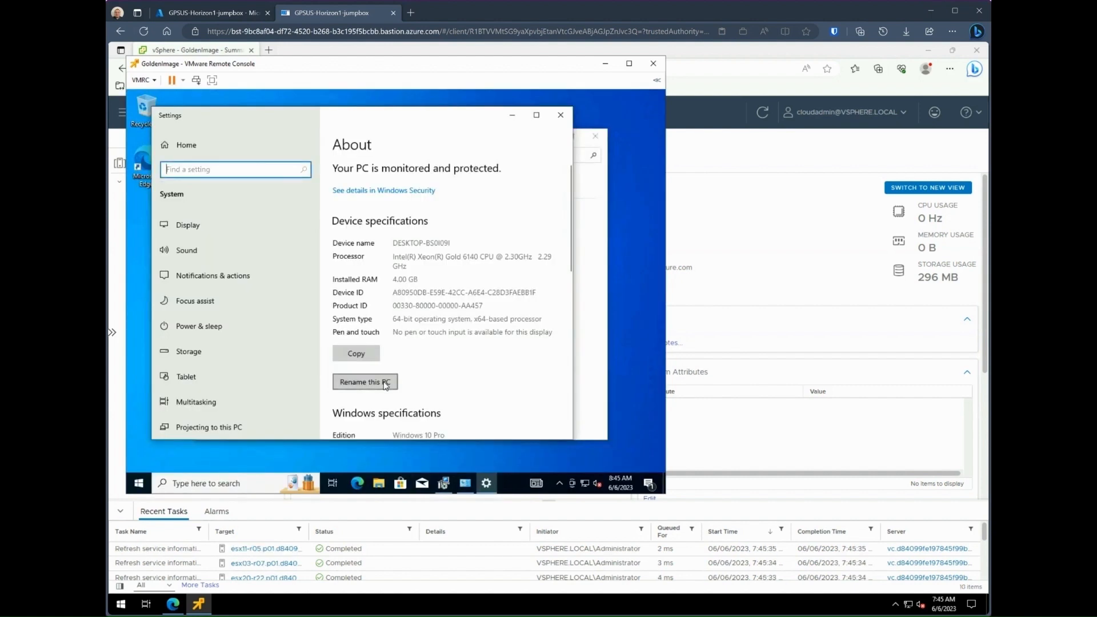
Step: Rename the PC to GoldenImage, finish VMware Tools setup, and restart the VM
{"action": "left_click", "coordinate": [385, 381]}
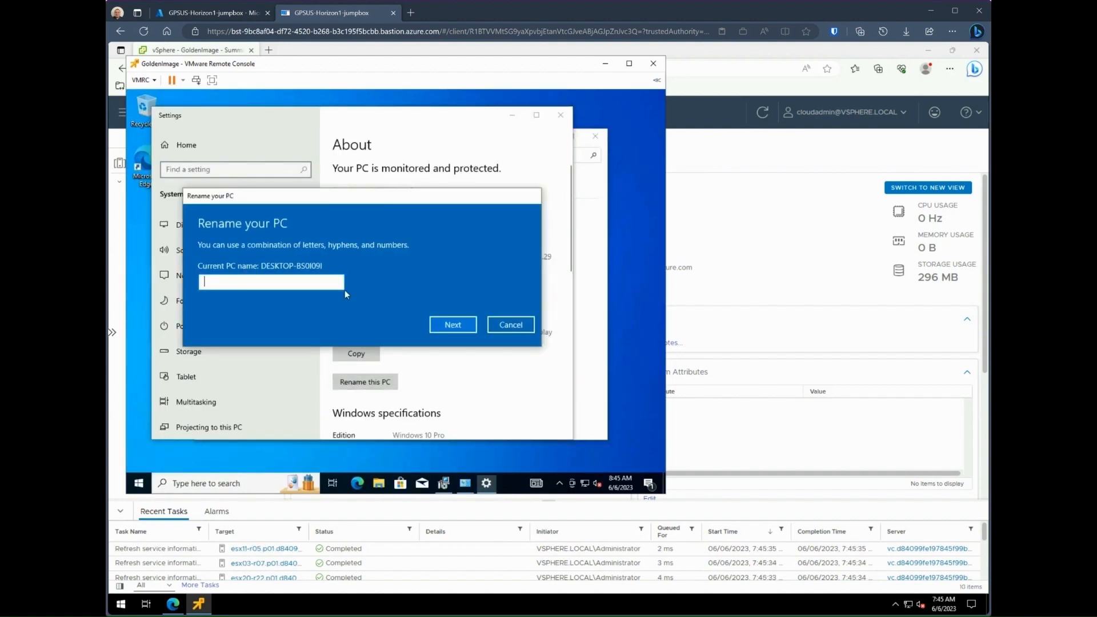
{"action": "type", "text": "GoldenImage"}
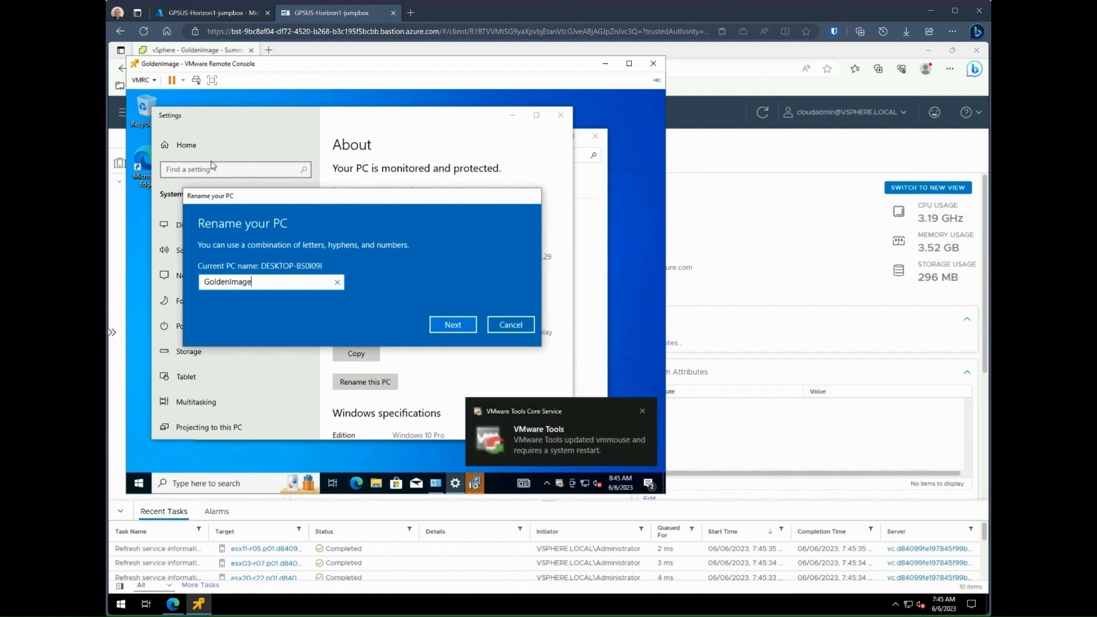
{"action": "left_click", "coordinate": [452, 324]}
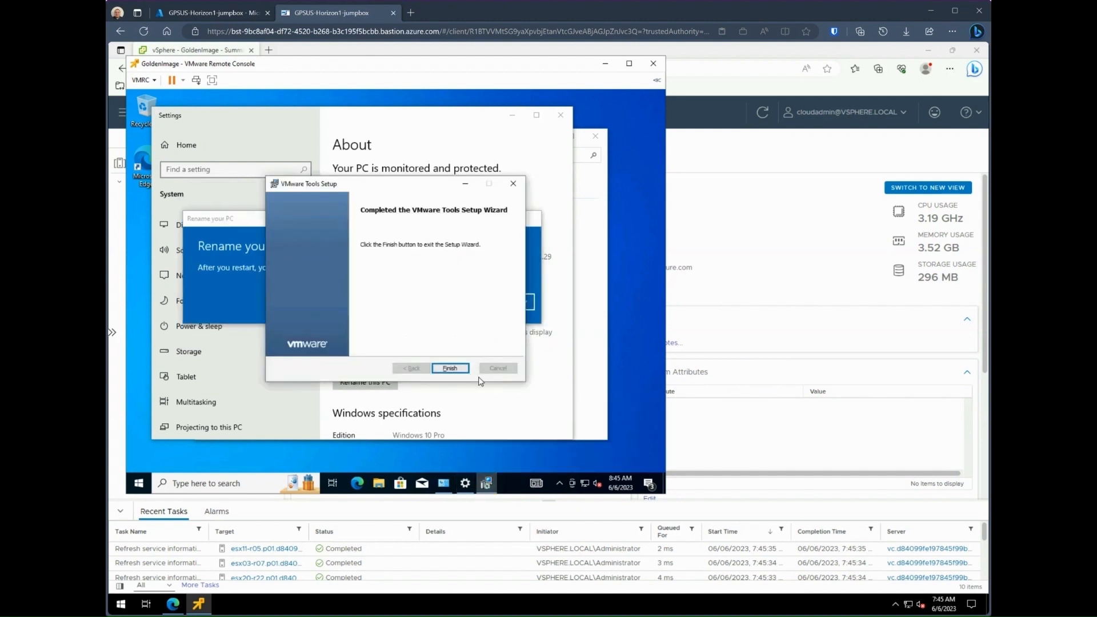
{"action": "left_click", "coordinate": [454, 368]}
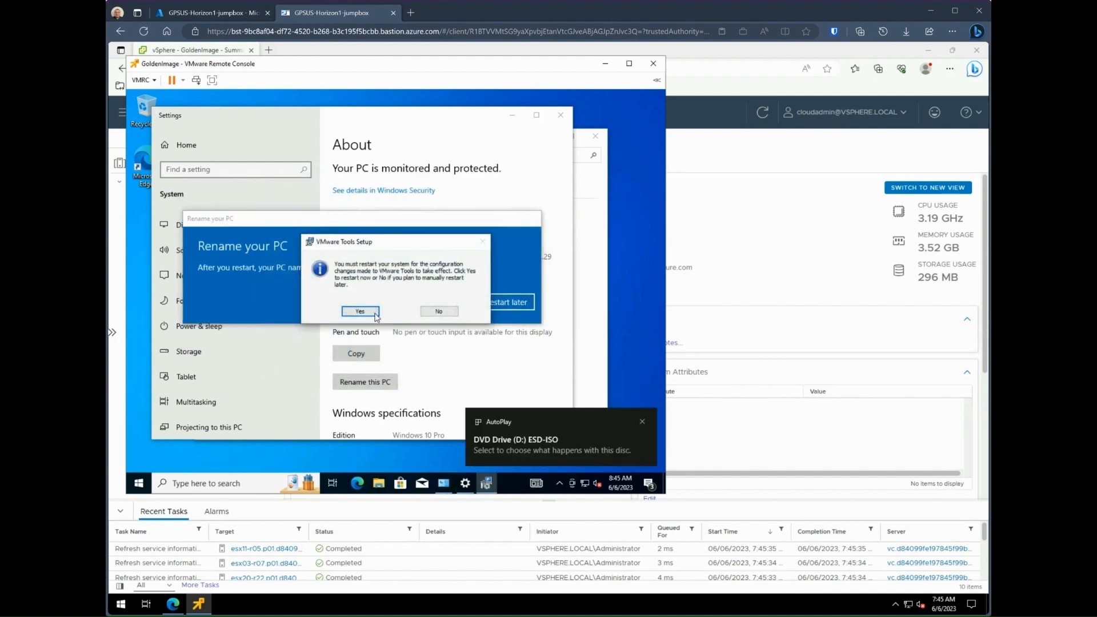
{"action": "left_click", "coordinate": [375, 315]}
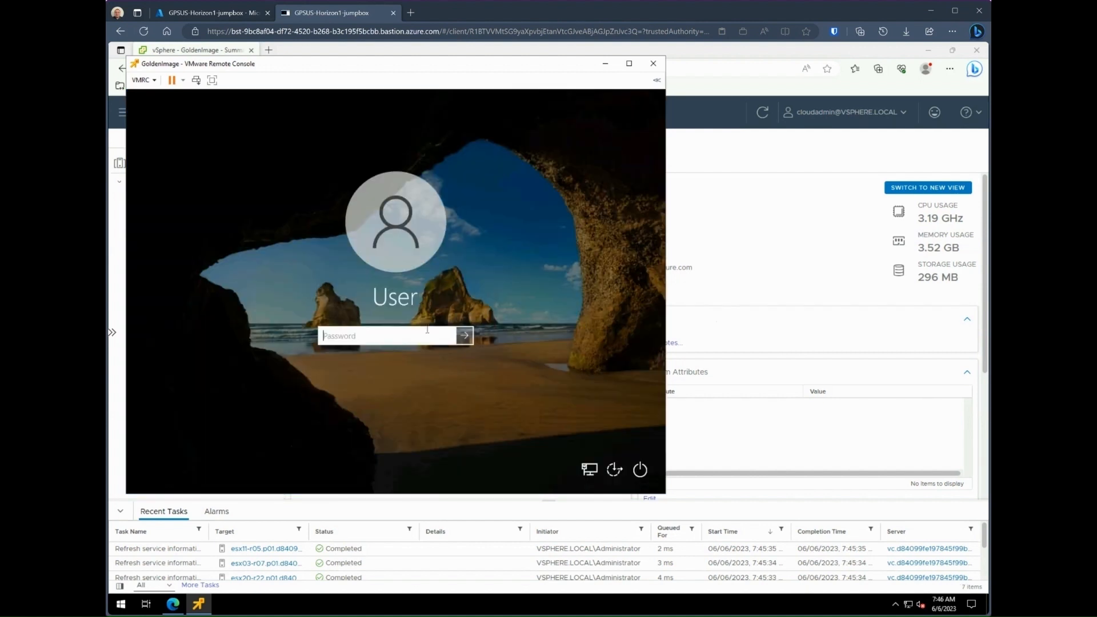
Step: Sign in to the restarted GoldenImage guest with the local account password
{"action": "type", "text": "•••"}
{"action": "key", "text": "Return"}
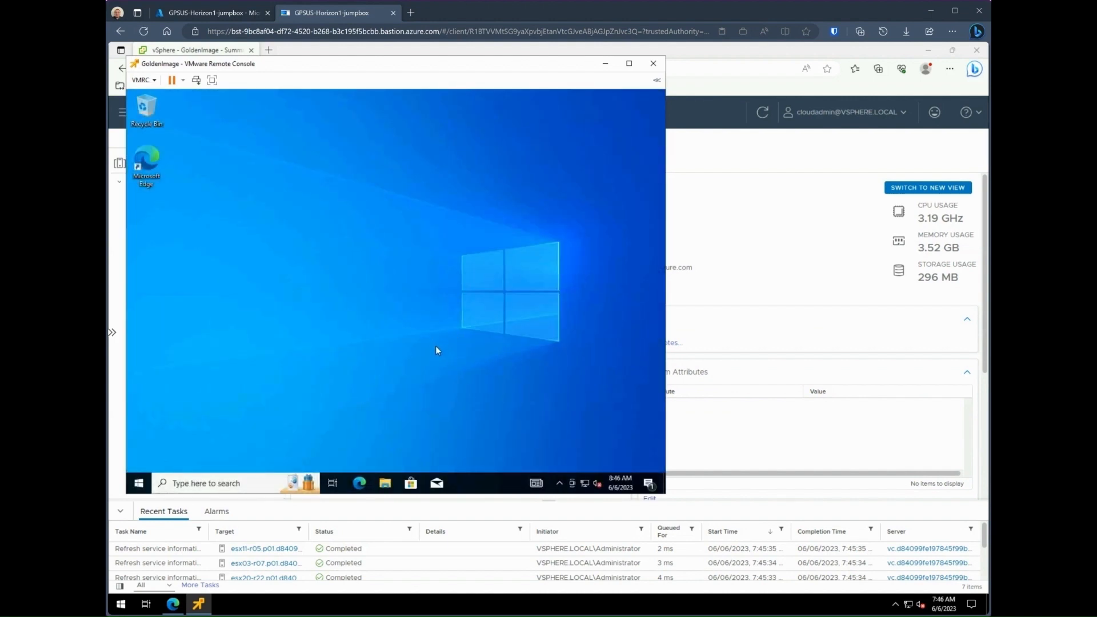
{"action": "left_click", "coordinate": [142, 484]}
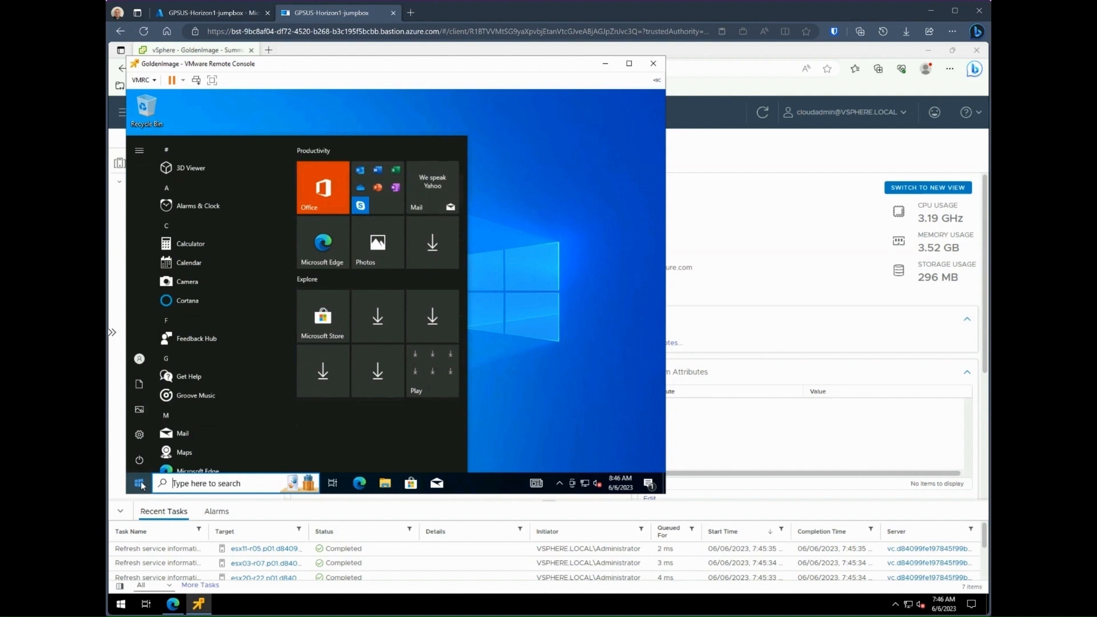
Step: Start joining the local Active Directory domain vdi.contoso.org from Access work or school
{"action": "type", "text": "domain"}
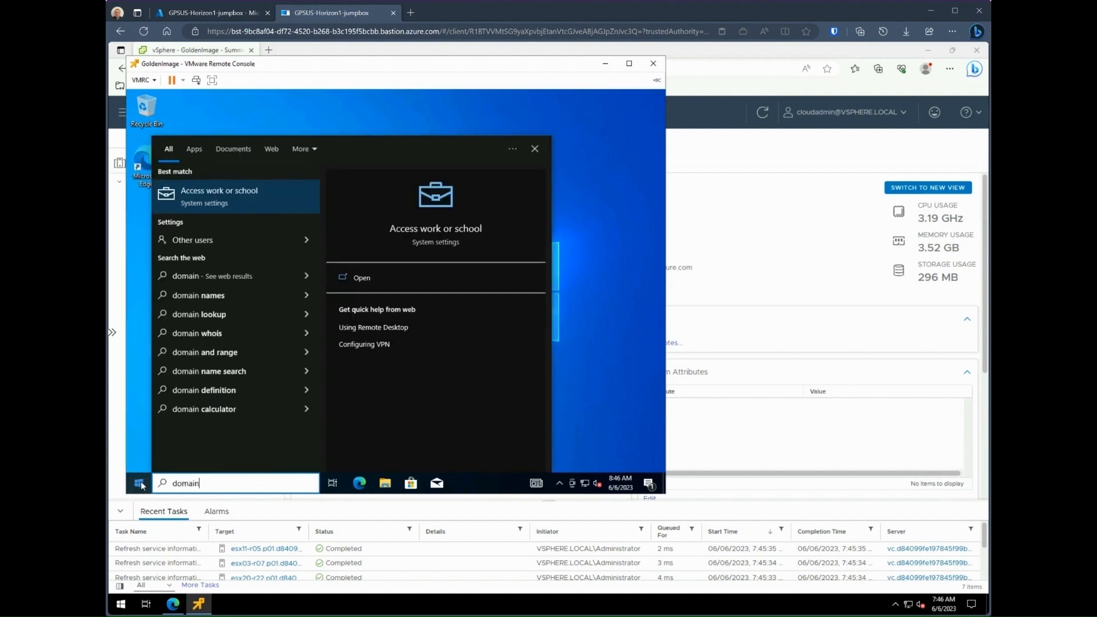
{"action": "key", "text": "Return"}
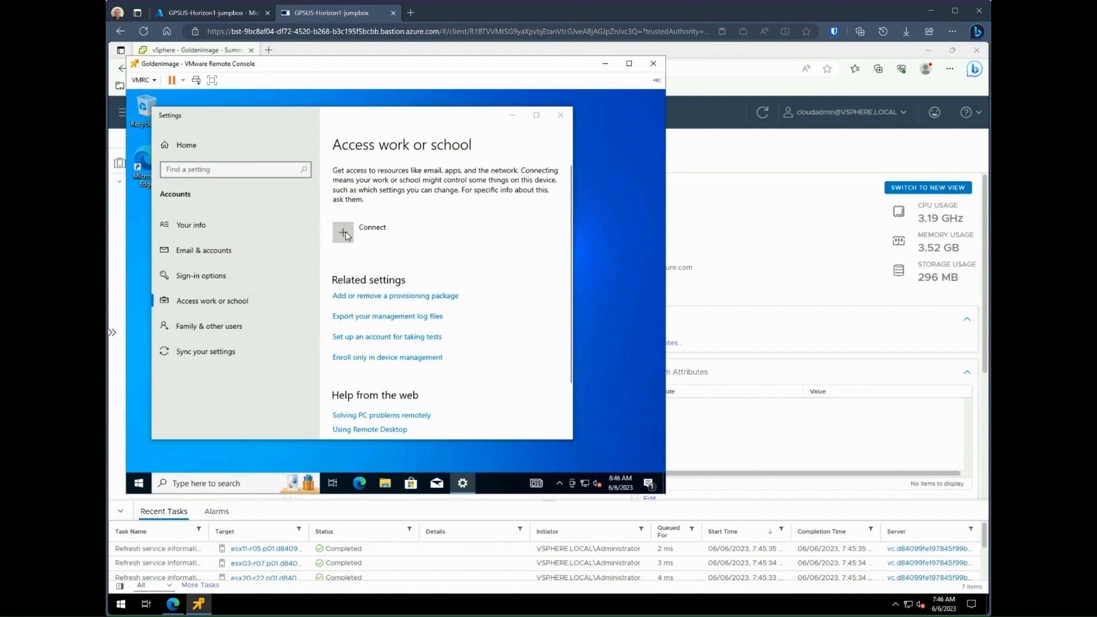
{"action": "left_click", "coordinate": [343, 232]}
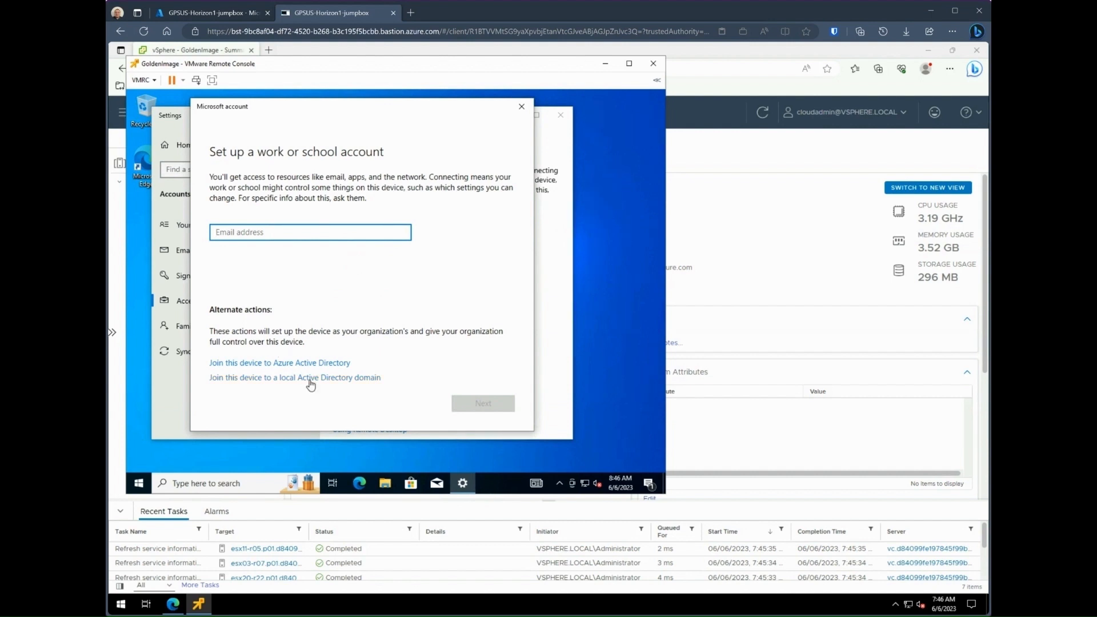
{"action": "left_click", "coordinate": [310, 382]}
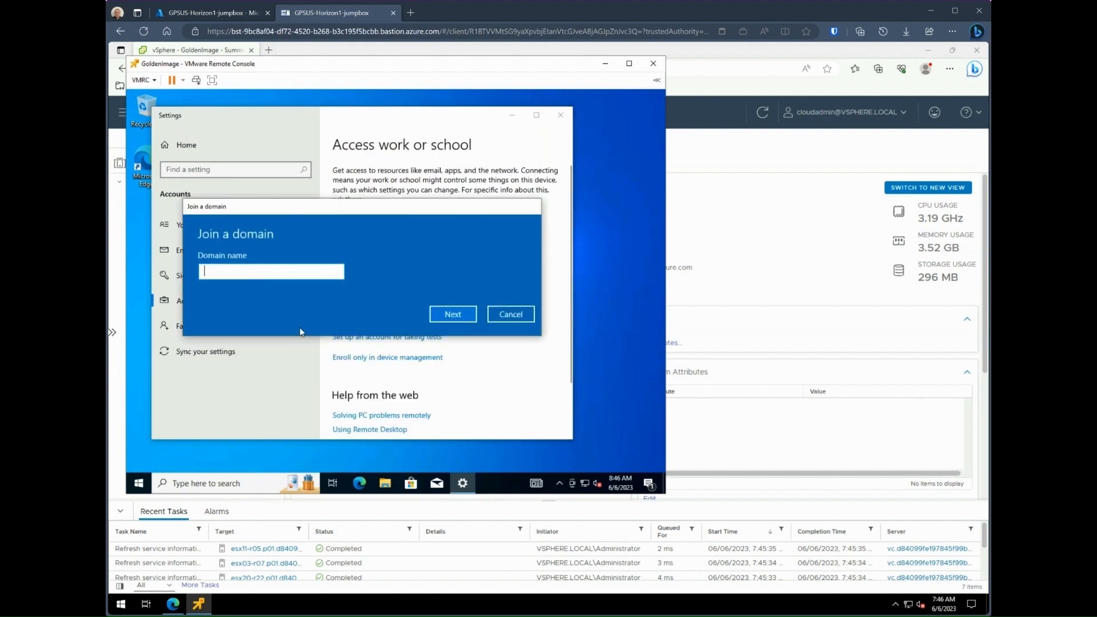
{"action": "type", "text": "vdi.contoso.org"}
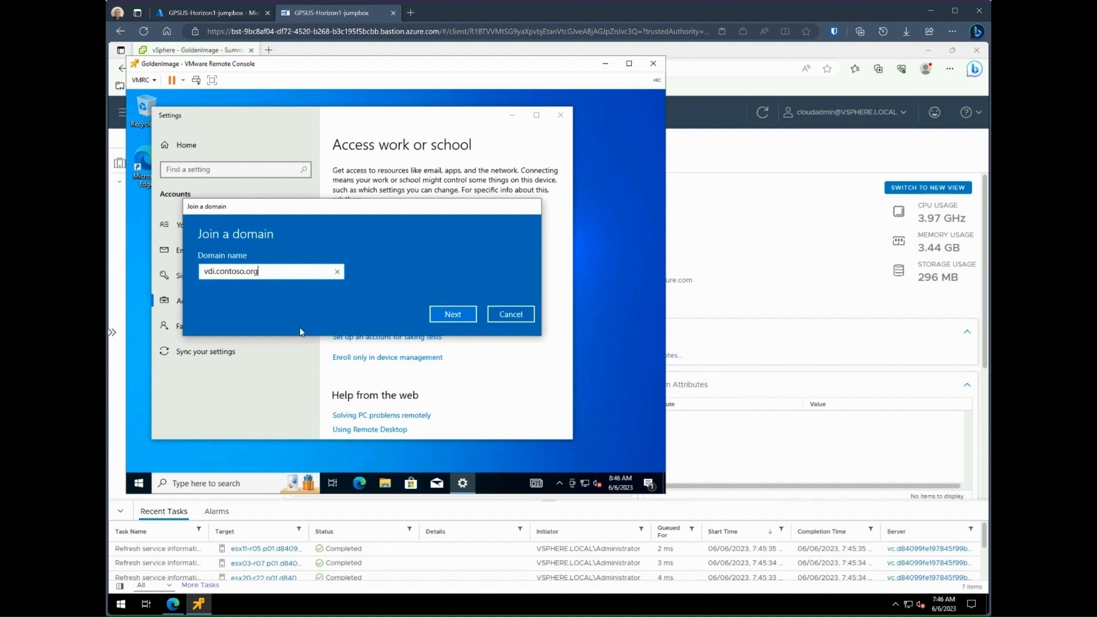
{"action": "key", "text": "Return"}
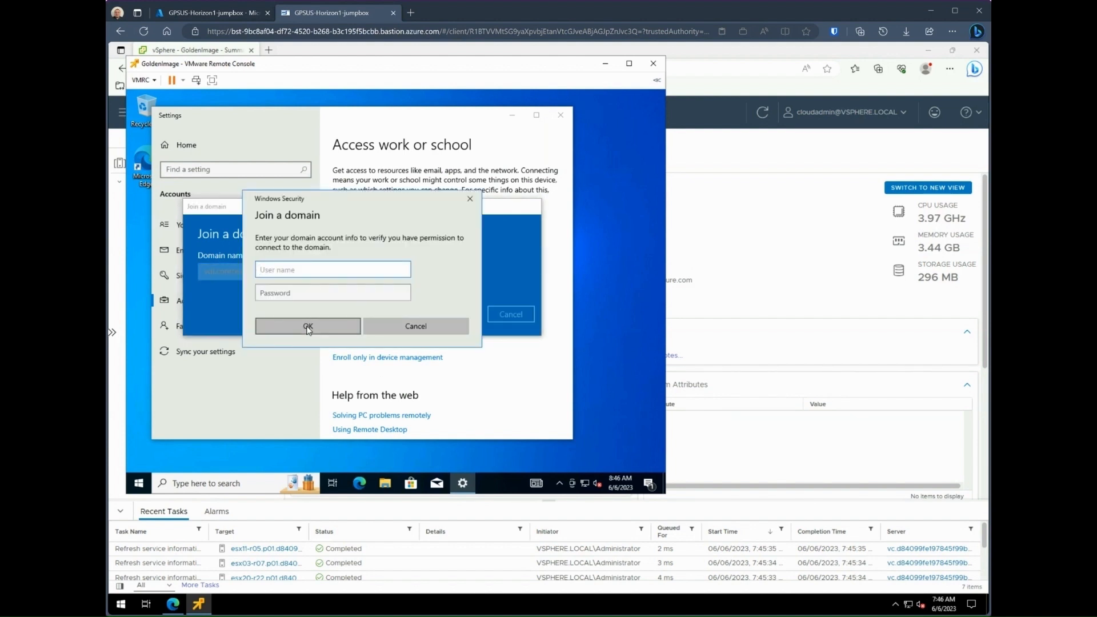
Step: Enter the domain admin credentials and set the account type to Administrator
{"action": "type", "text": "vdi_admin"}
{"action": "key", "text": "Tab"}
{"action": "type", "text": "P"}
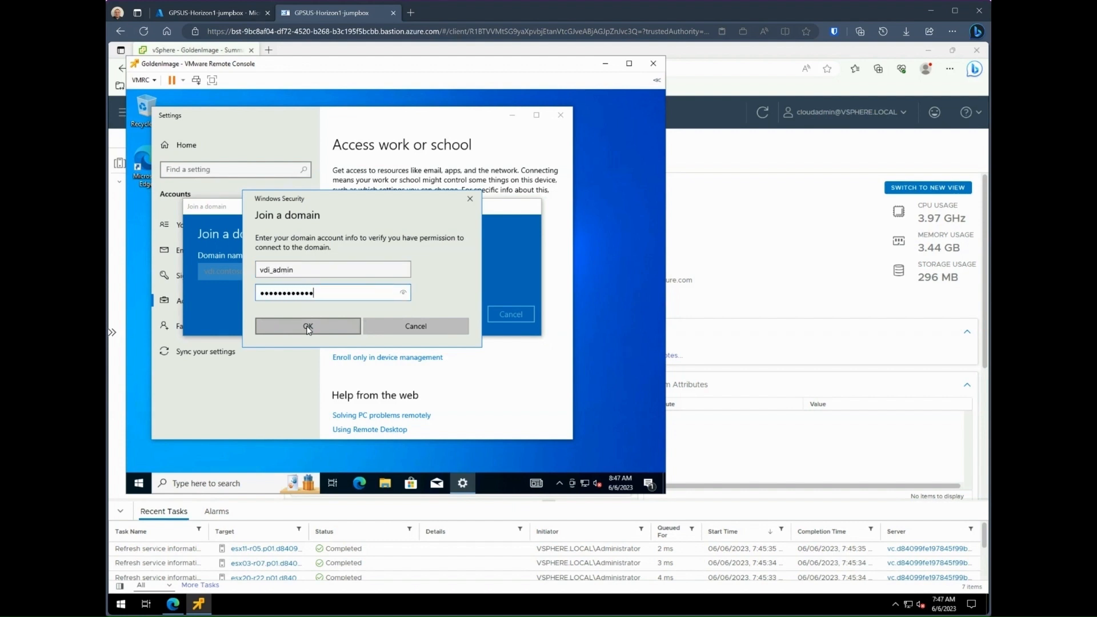
{"action": "left_click", "coordinate": [307, 327]}
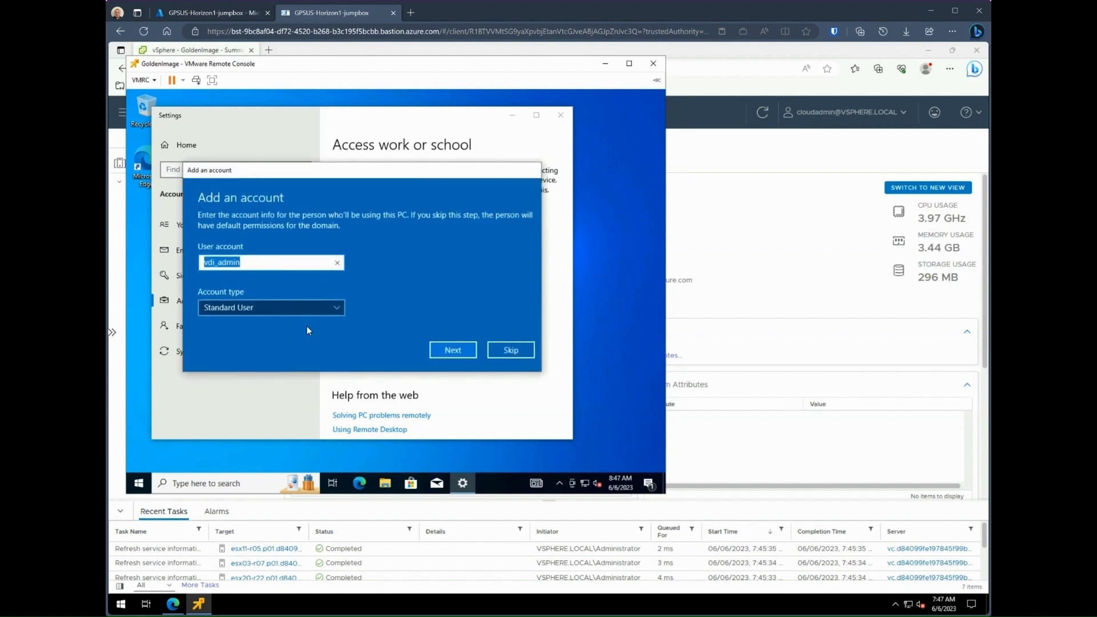
{"action": "left_click", "coordinate": [322, 306]}
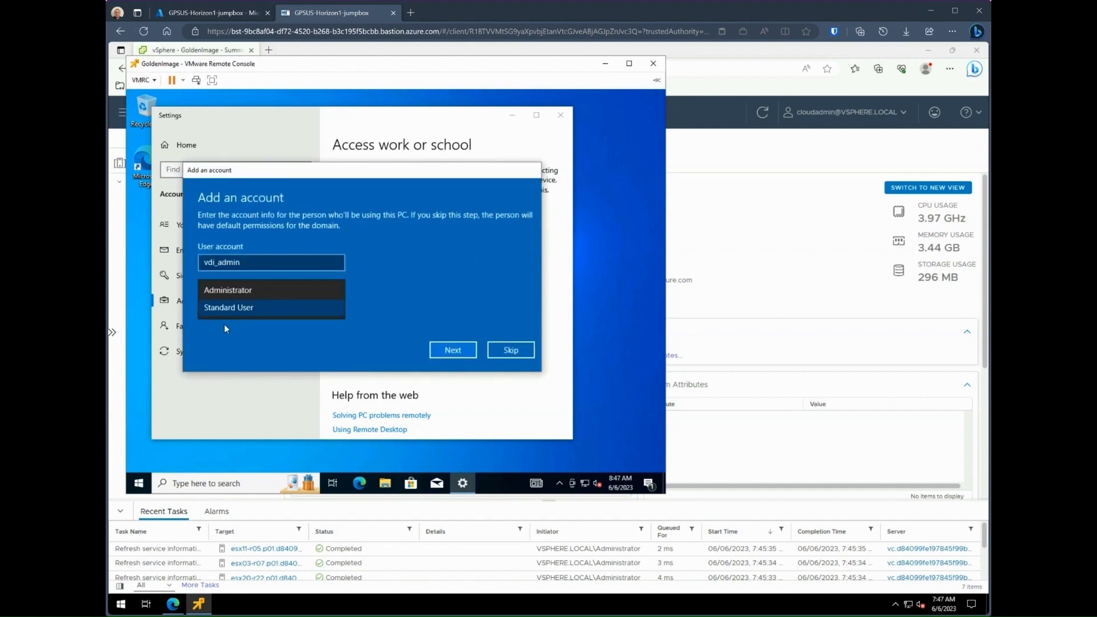
{"action": "left_click", "coordinate": [231, 290]}
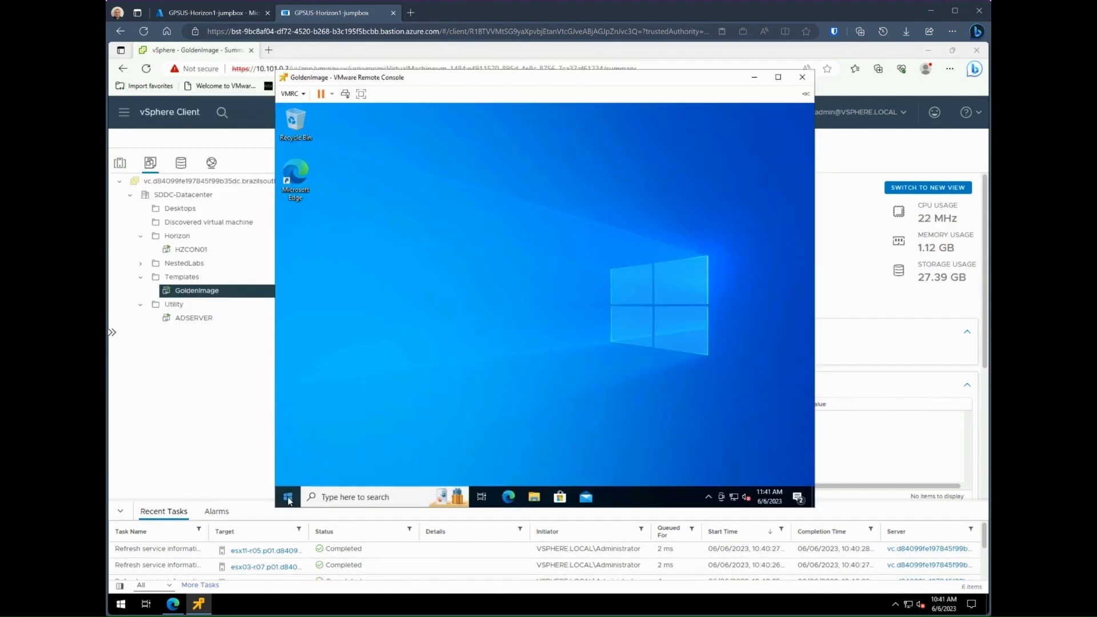
Step: Restart the guest Windows from the Start button's quick menu
{"action": "right_click", "coordinate": [287, 497]}
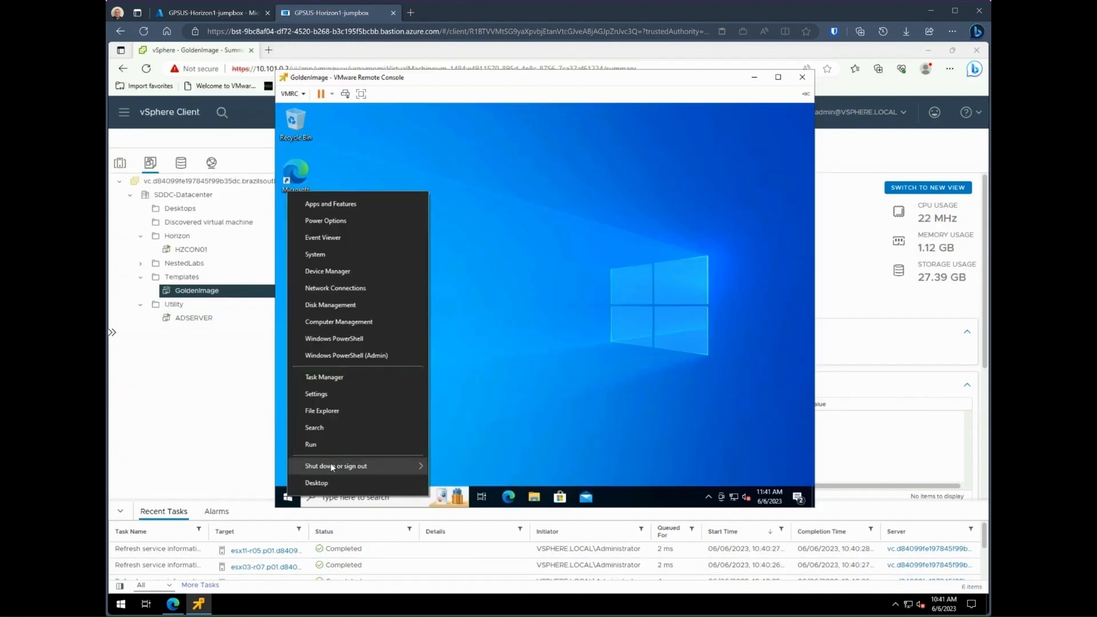
{"action": "mouse_move", "coordinate": [332, 465]}
{"action": "left_click", "coordinate": [450, 461]}
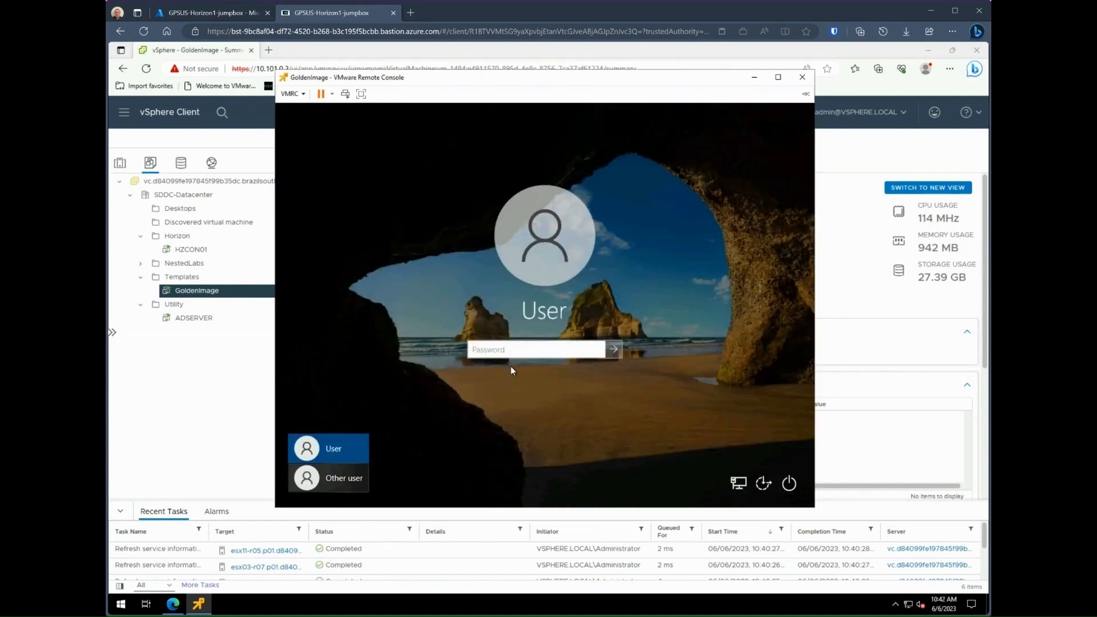
Step: Sign in as another user with the VDI domain admin account credentials
{"action": "left_click", "coordinate": [355, 478]}
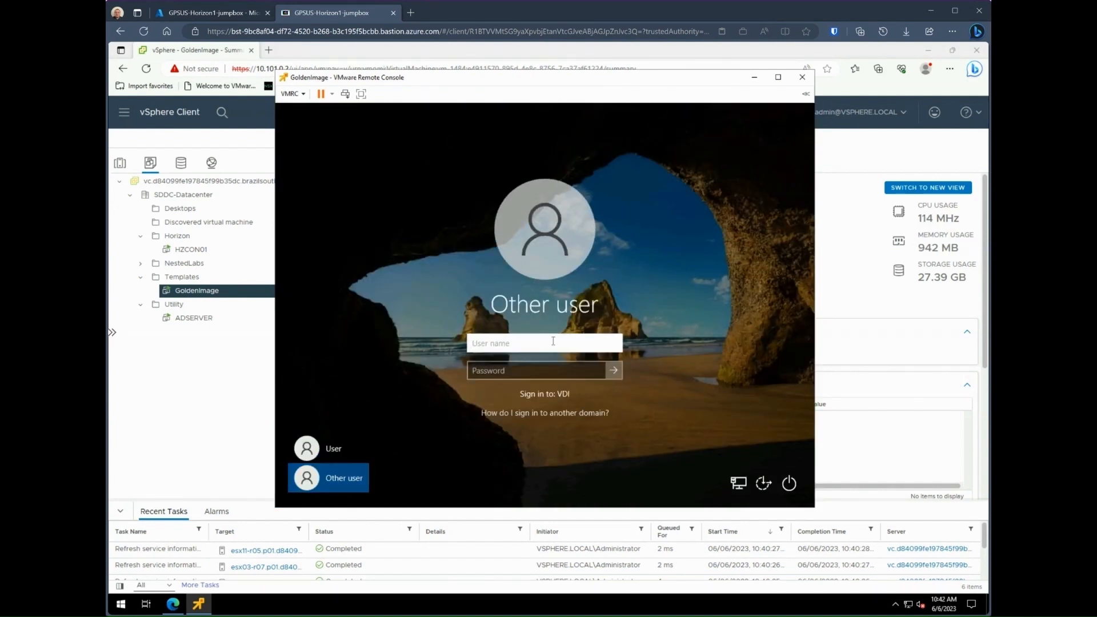
{"action": "type", "text": "vdi_admin"}
{"action": "key", "text": "Tab"}
{"action": "type", "text": "••"}
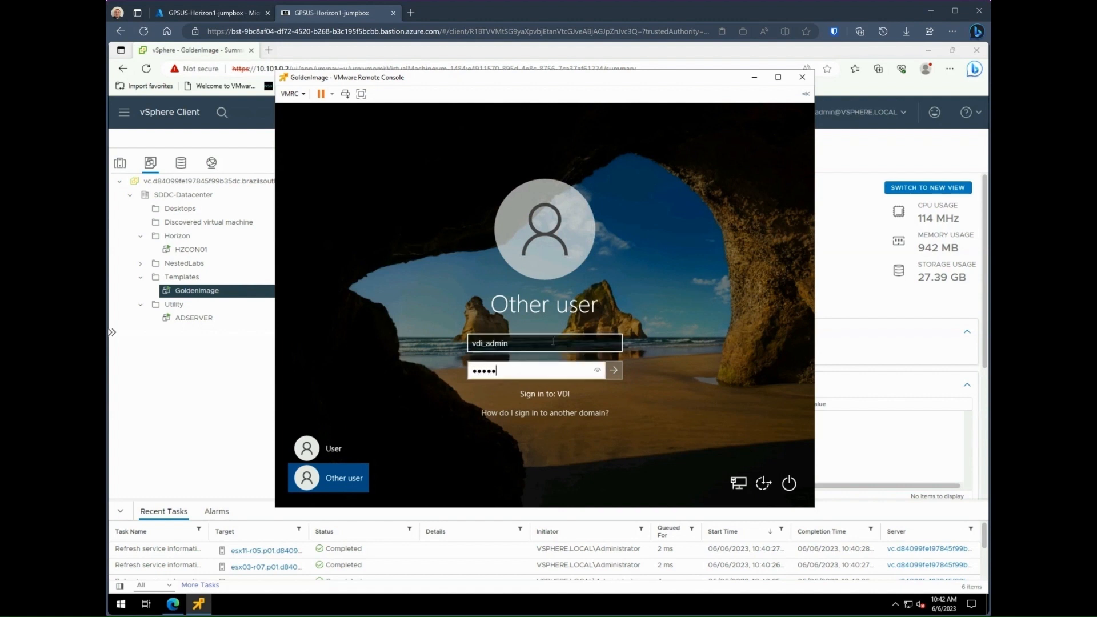
{"action": "key", "text": "Return"}
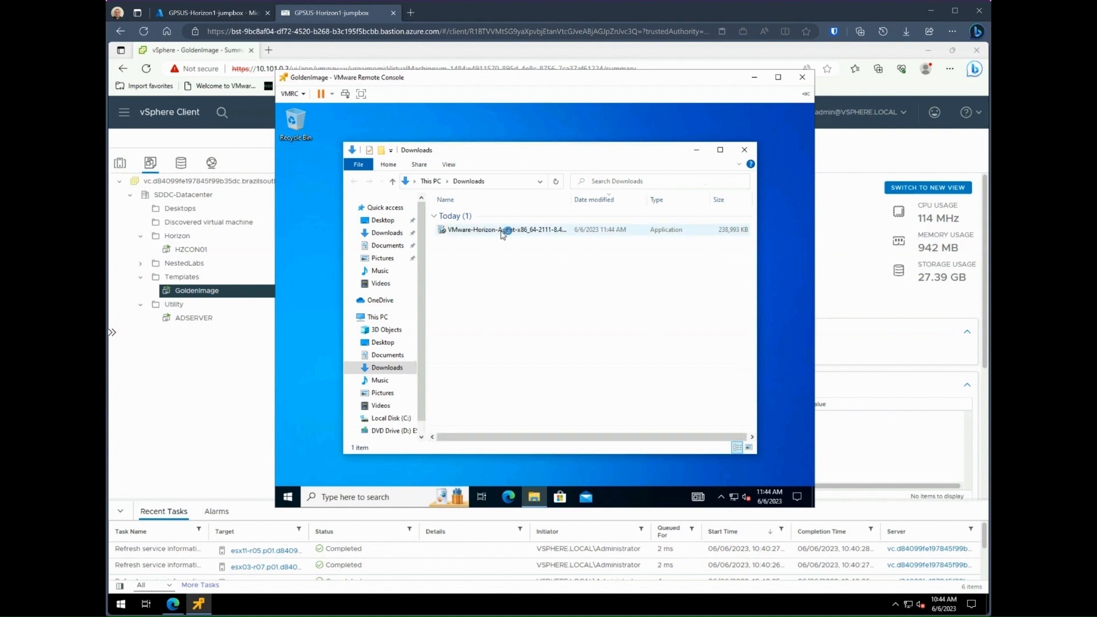
Step: Launch the Horizon Agent installer from Downloads, approve UAC, and close the Downloads window
{"action": "left_click", "coordinate": [503, 231]}
{"action": "double_click", "coordinate": [502, 231]}
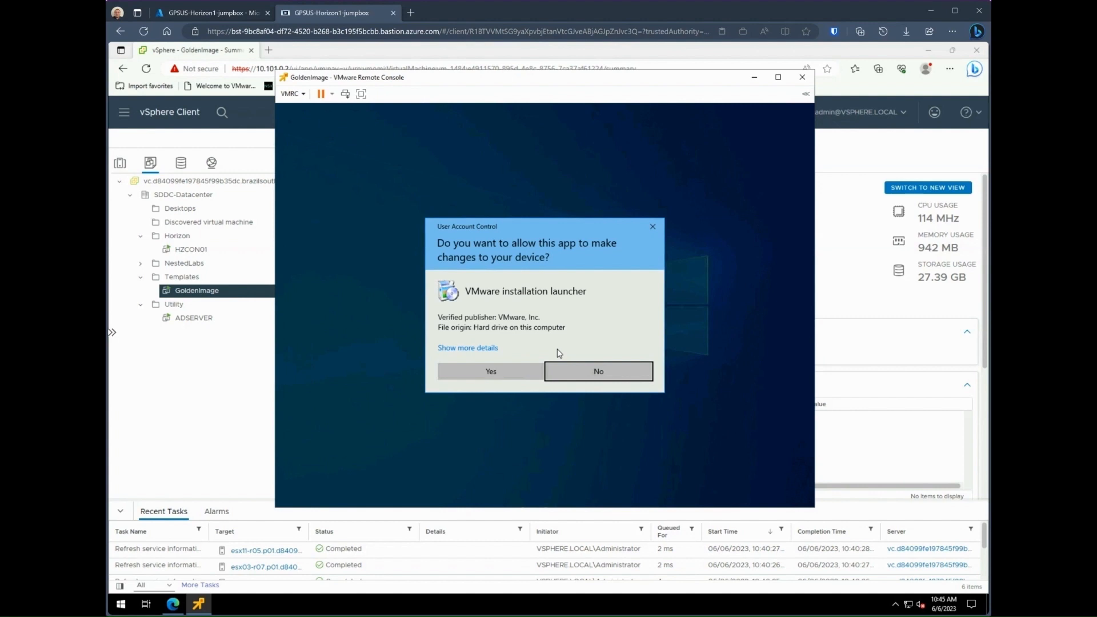
{"action": "left_click", "coordinate": [505, 369]}
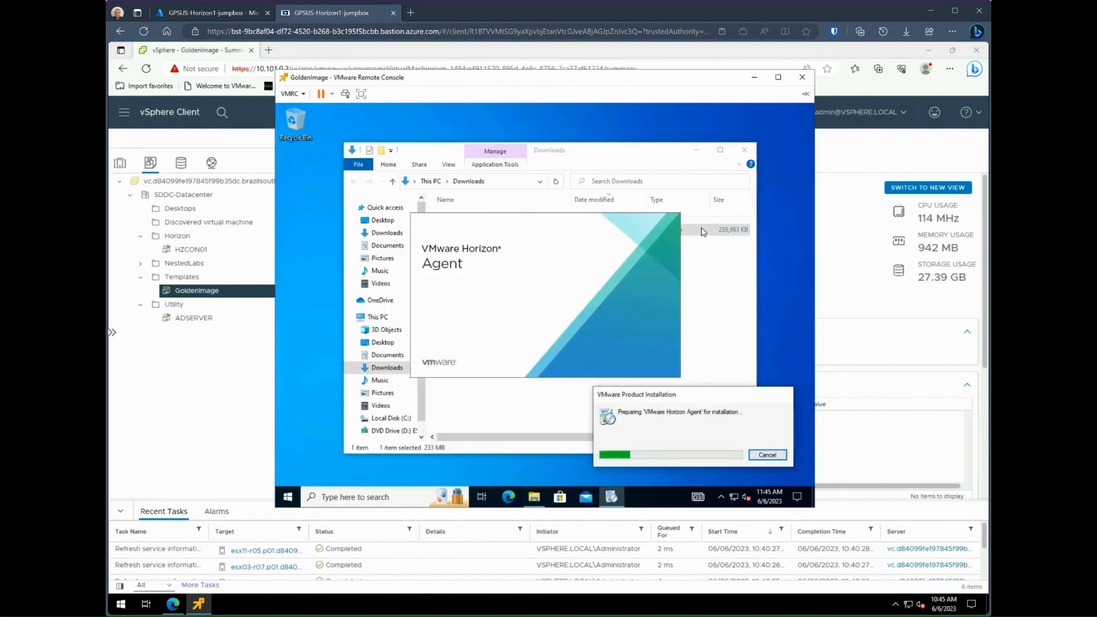
{"action": "left_click", "coordinate": [745, 150]}
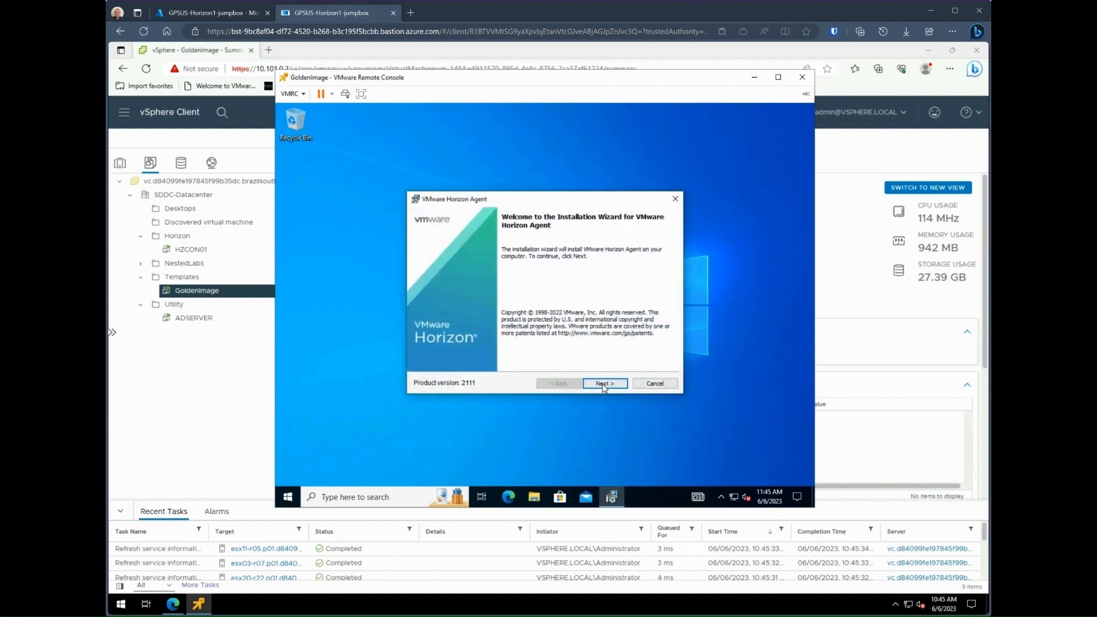
Step: Accept the Horizon Agent license terms and keep IPv4 as the protocol
{"action": "left_click", "coordinate": [604, 385]}
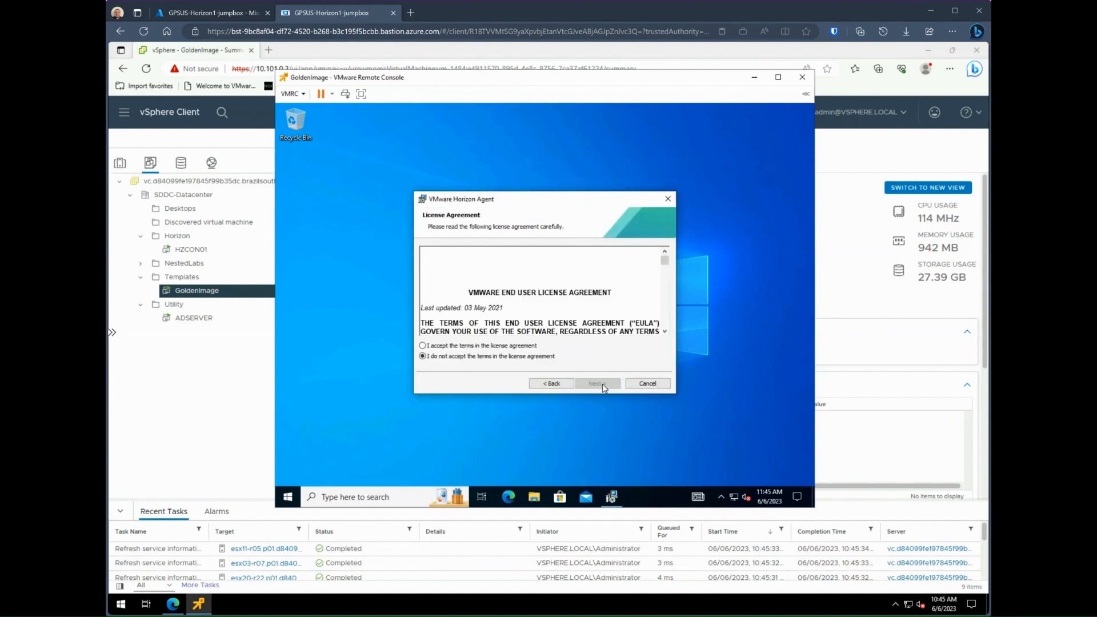
{"action": "left_click", "coordinate": [526, 347]}
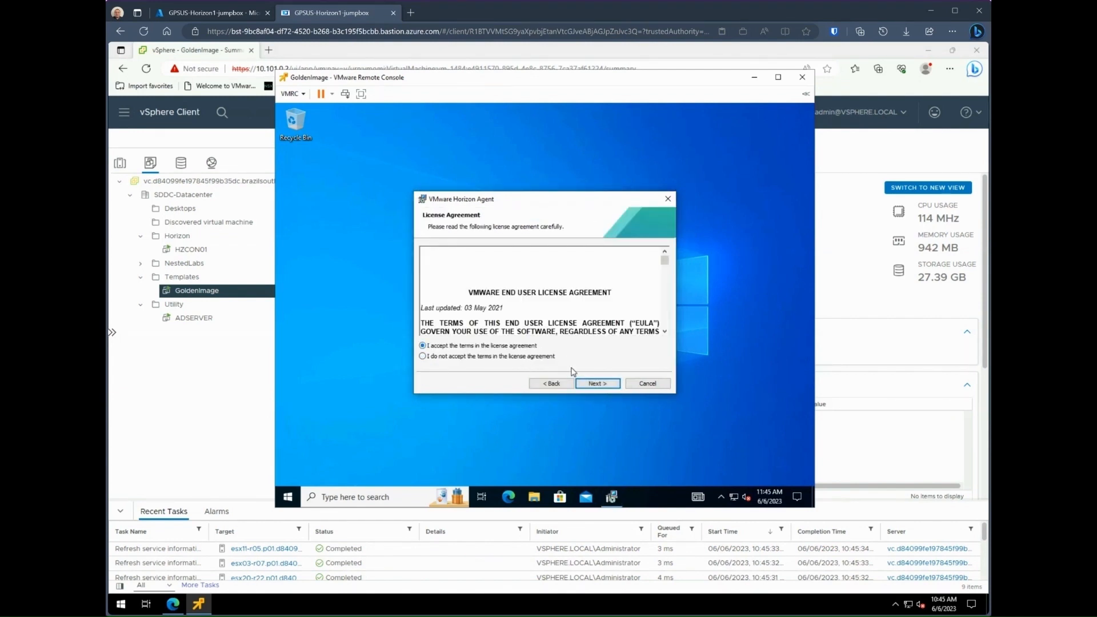
{"action": "left_click", "coordinate": [601, 385]}
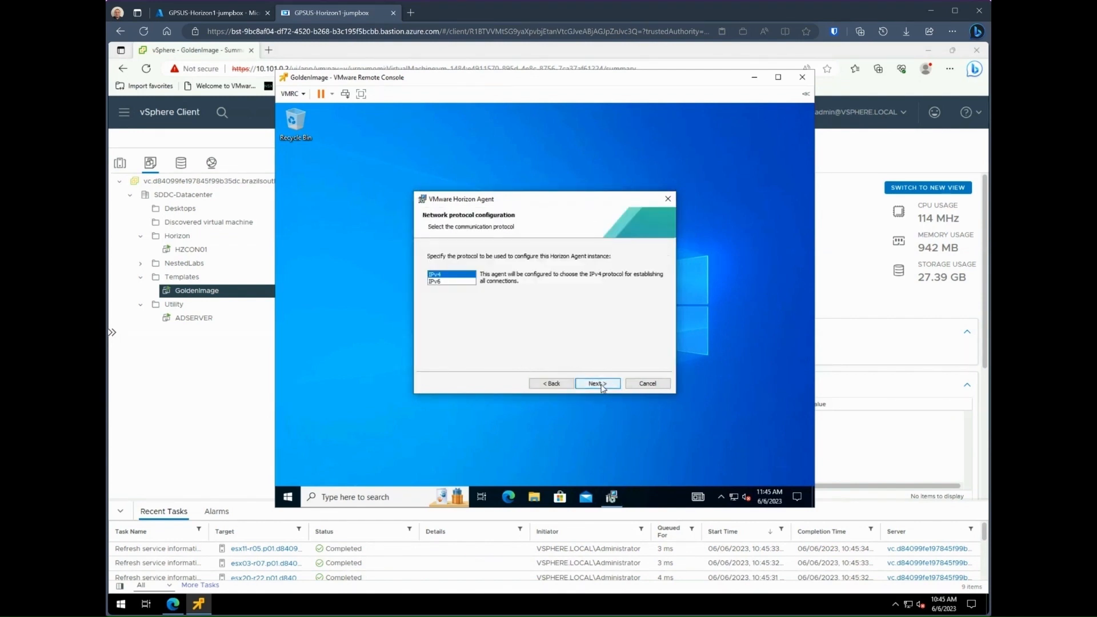
{"action": "left_click", "coordinate": [600, 384]}
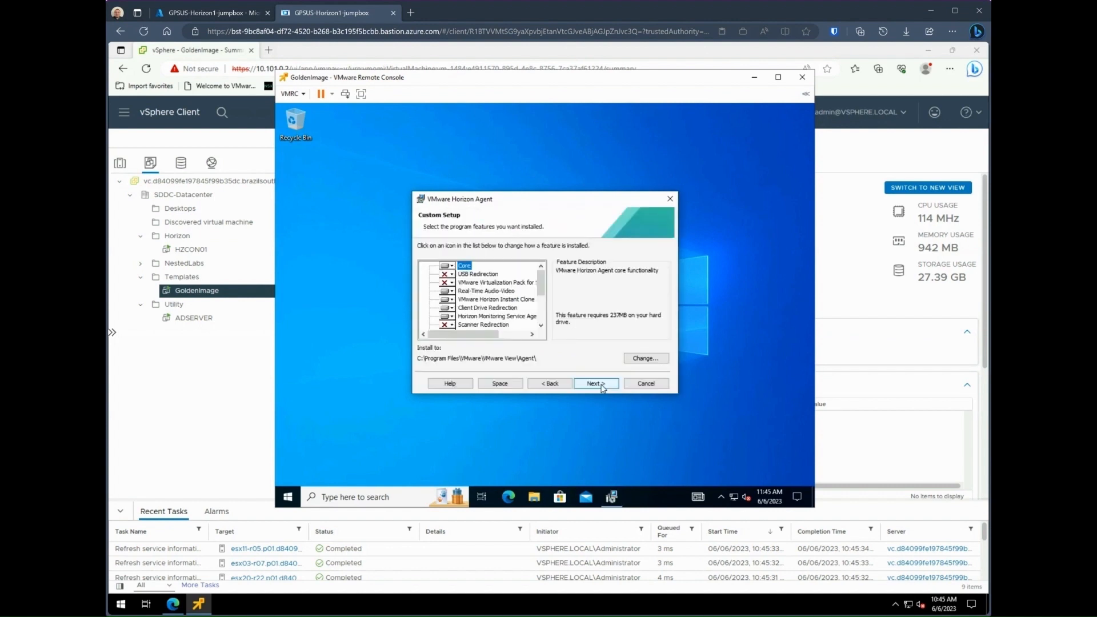
{"action": "scroll", "coordinate": [546, 294], "scroll_direction": "down", "scroll_amount": 1}
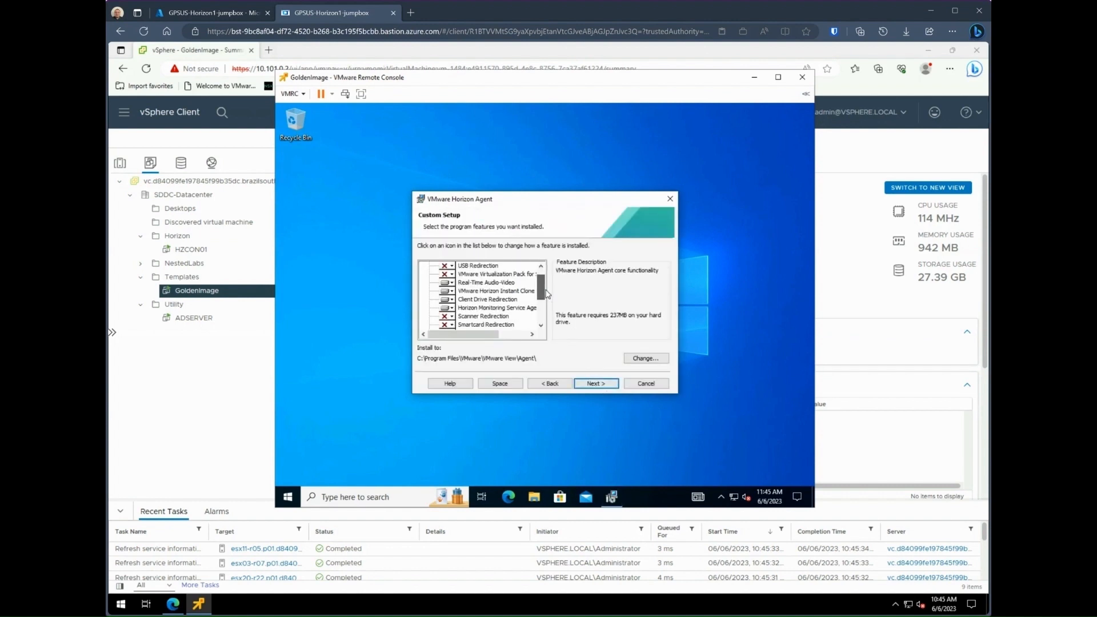
{"action": "scroll", "coordinate": [546, 293], "scroll_direction": "down", "scroll_amount": 1}
{"action": "scroll", "coordinate": [546, 293], "scroll_direction": "down", "scroll_amount": 4}
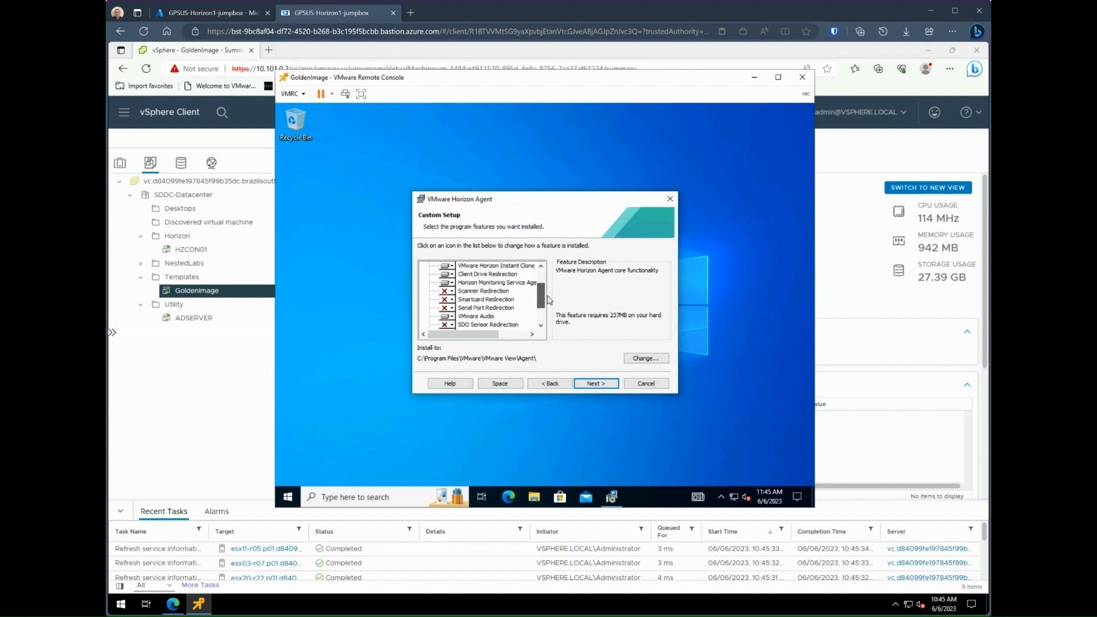
{"action": "scroll", "coordinate": [549, 306], "scroll_direction": "down", "scroll_amount": 2}
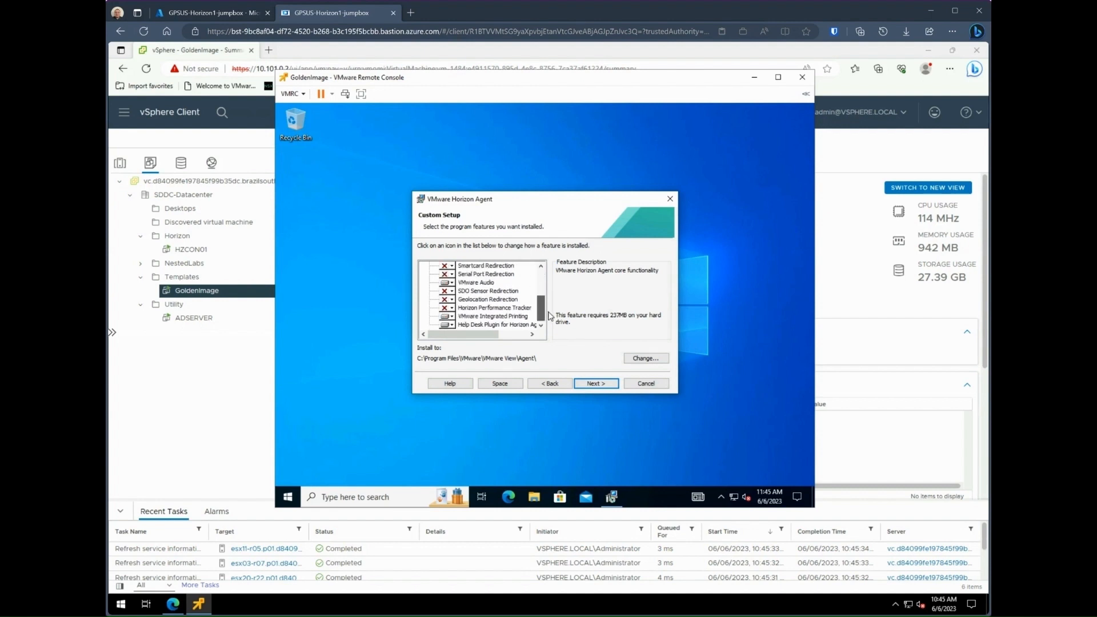
Step: Keep default features and Remote Desktop enabled, install the agent, and close the installer
{"action": "left_click", "coordinate": [597, 382]}
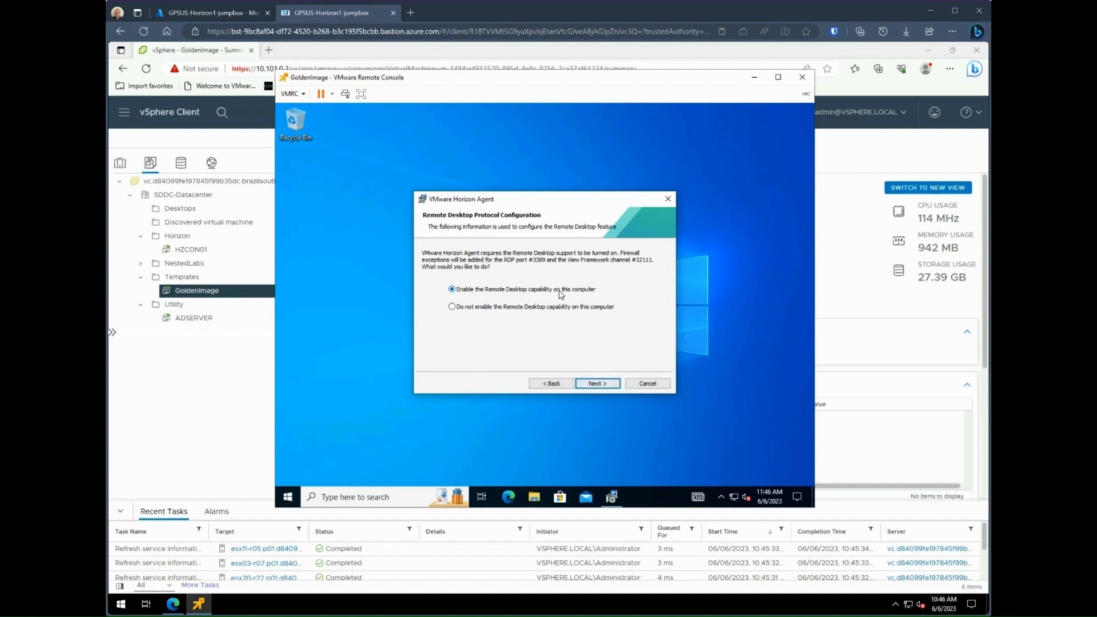
{"action": "left_click", "coordinate": [609, 384]}
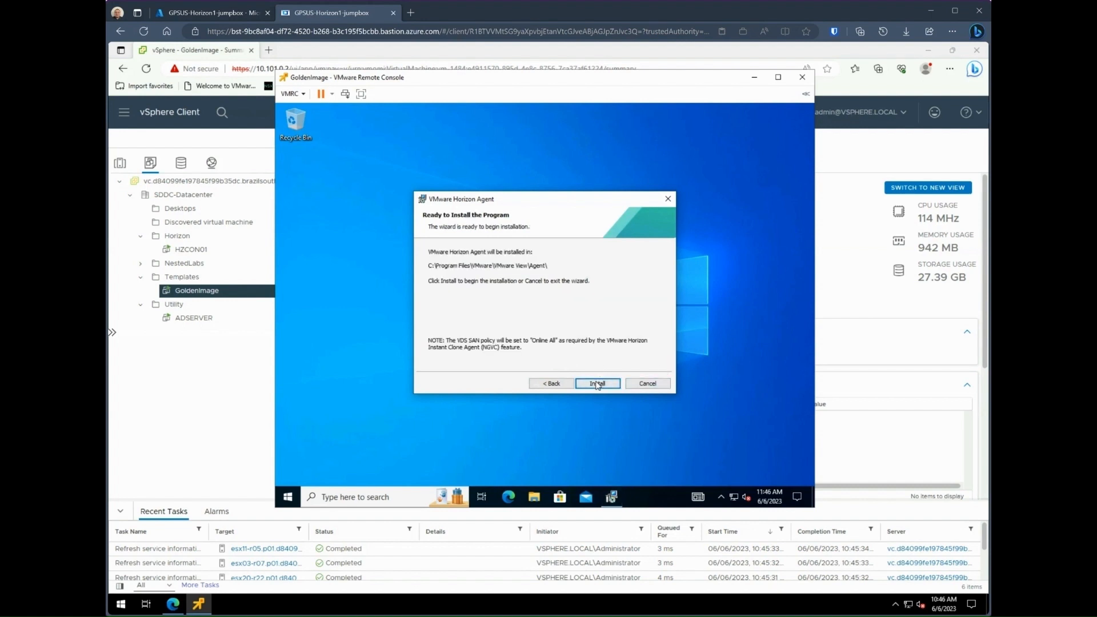
{"action": "left_click", "coordinate": [594, 387]}
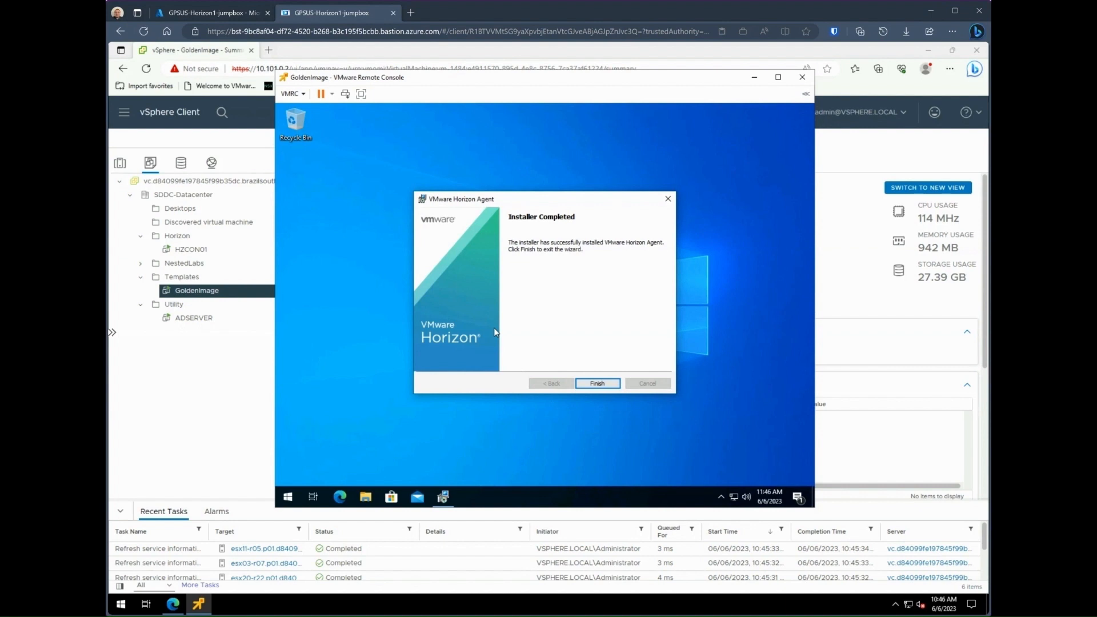
{"action": "left_click", "coordinate": [597, 383]}
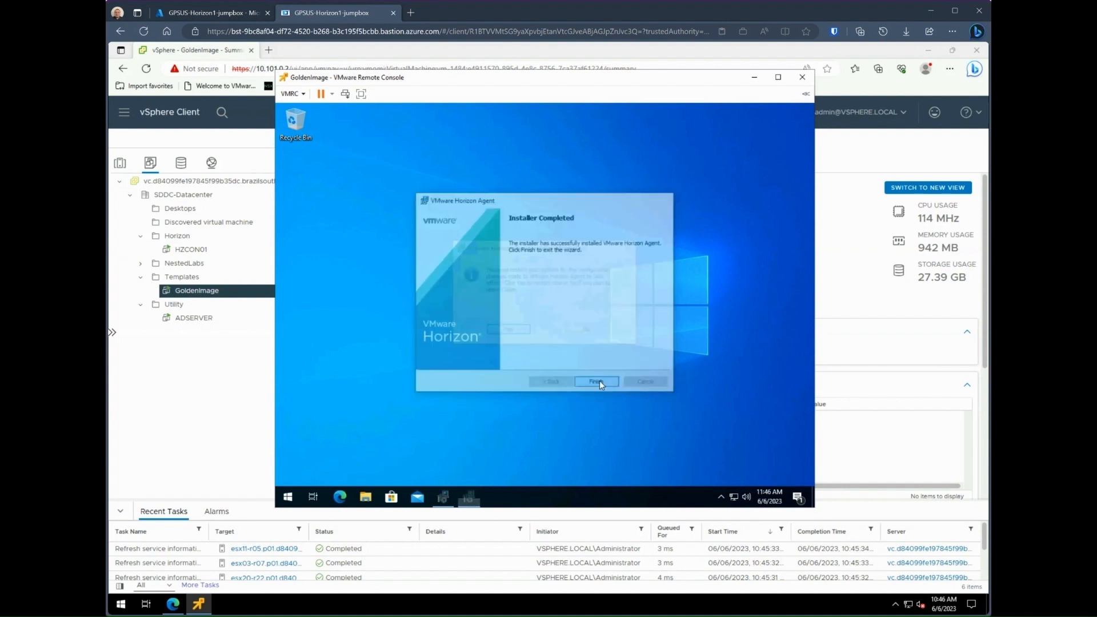
Step: Restart GoldenImage and sign back in as VDI Admin with the account password
{"action": "left_click", "coordinate": [515, 335]}
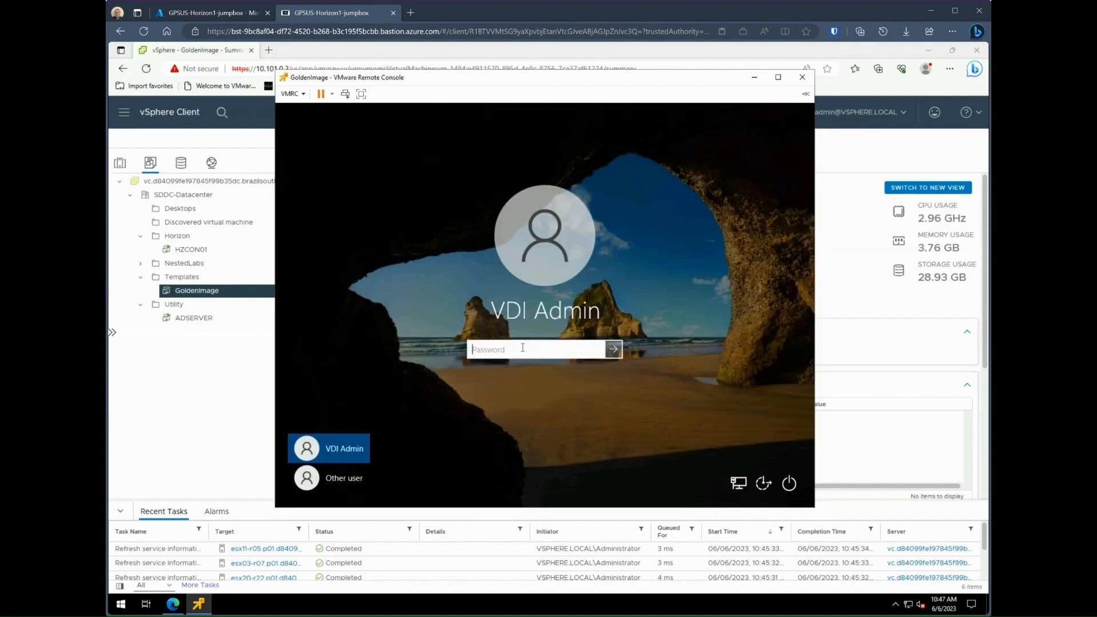
{"action": "type", "text": "•••••••••••"}
{"action": "key", "text": "Return"}
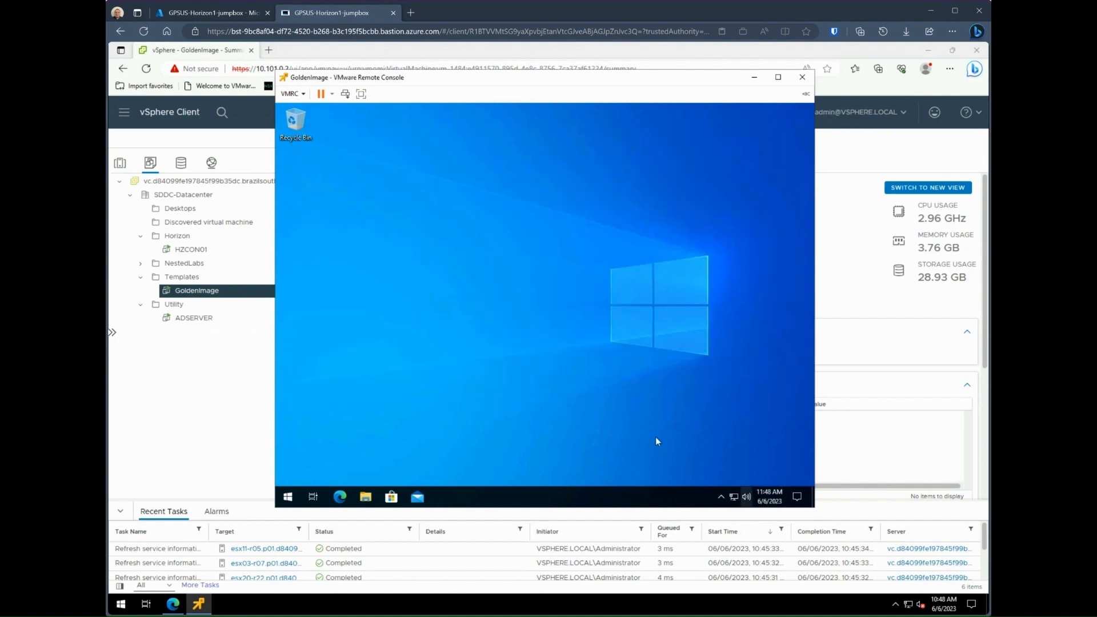
{"action": "left_click", "coordinate": [769, 496]}
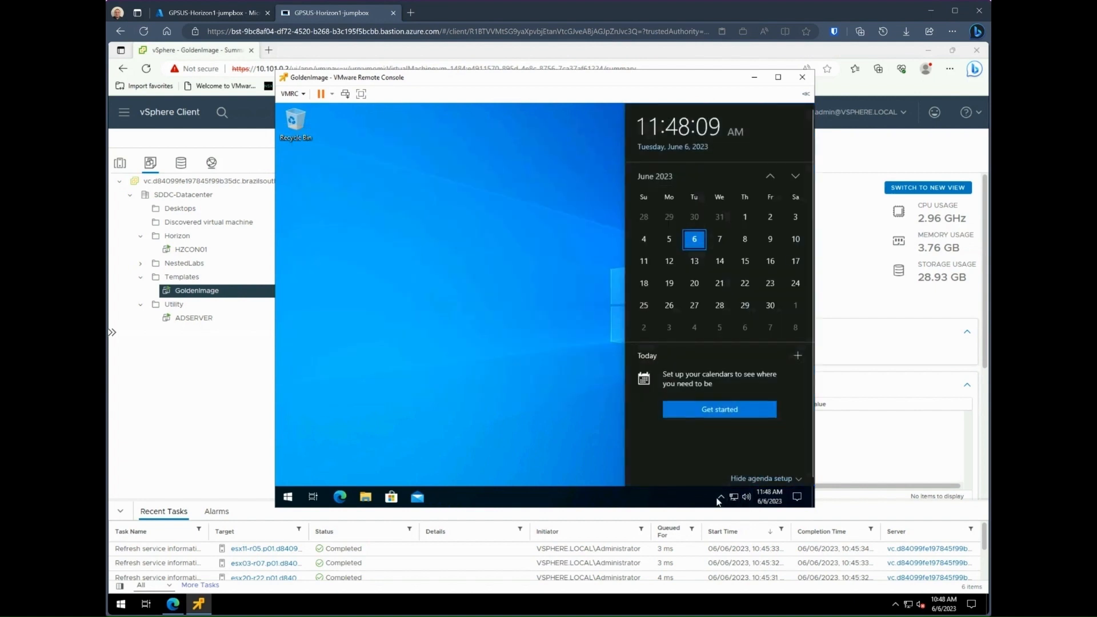
{"action": "left_click", "coordinate": [592, 424]}
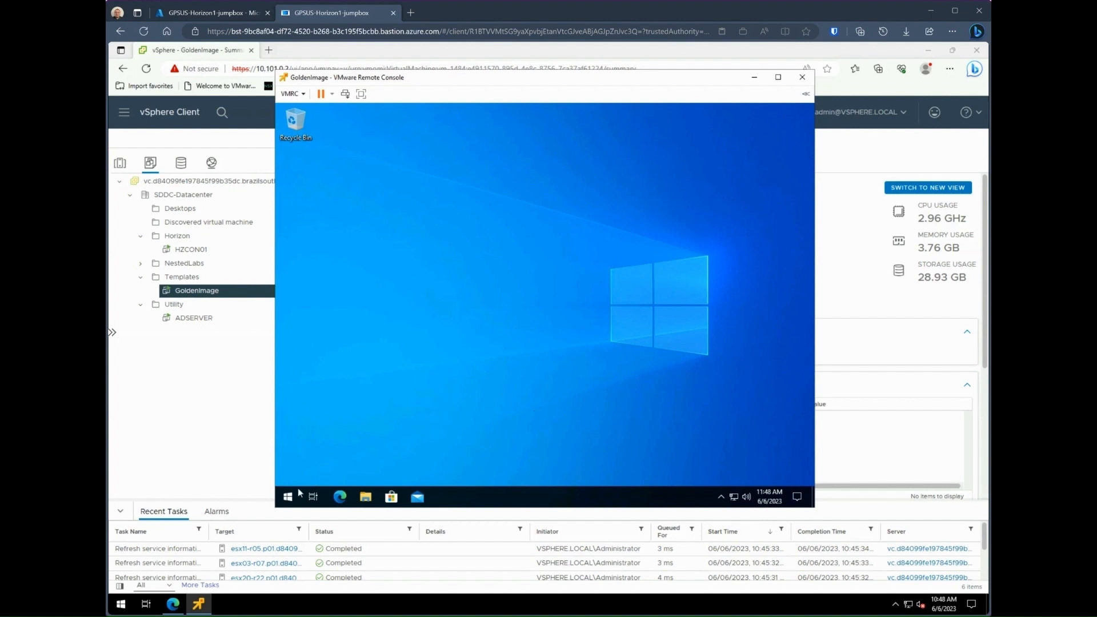
Step: Verify under Access work or school that the VM is joined to vdi.contoso.org, then close Settings
{"action": "left_click", "coordinate": [287, 499]}
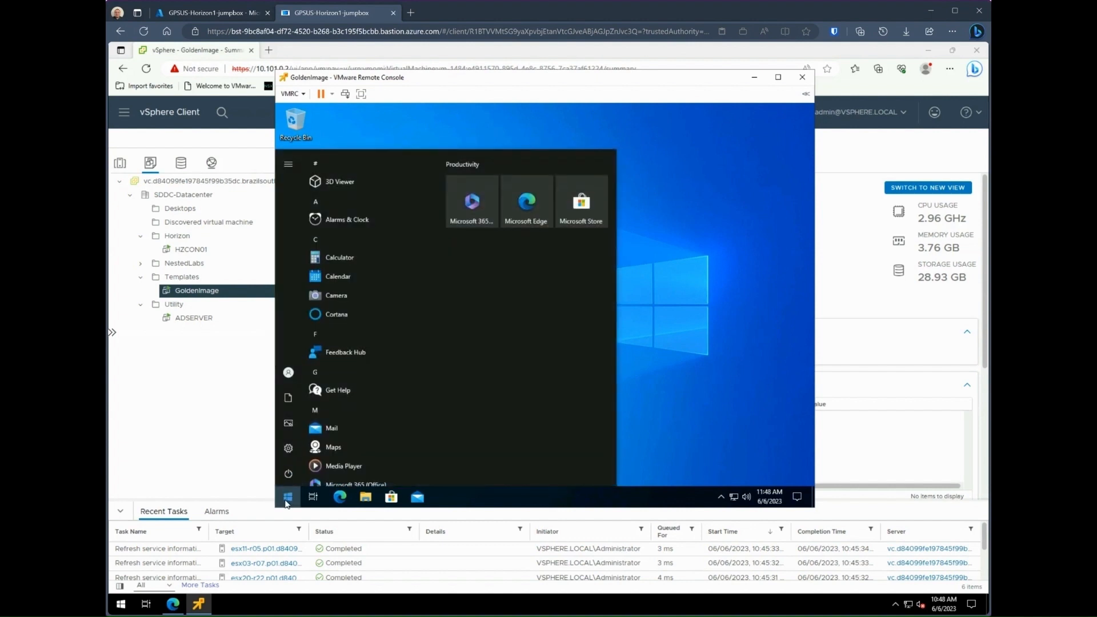
{"action": "type", "text": "domain"}
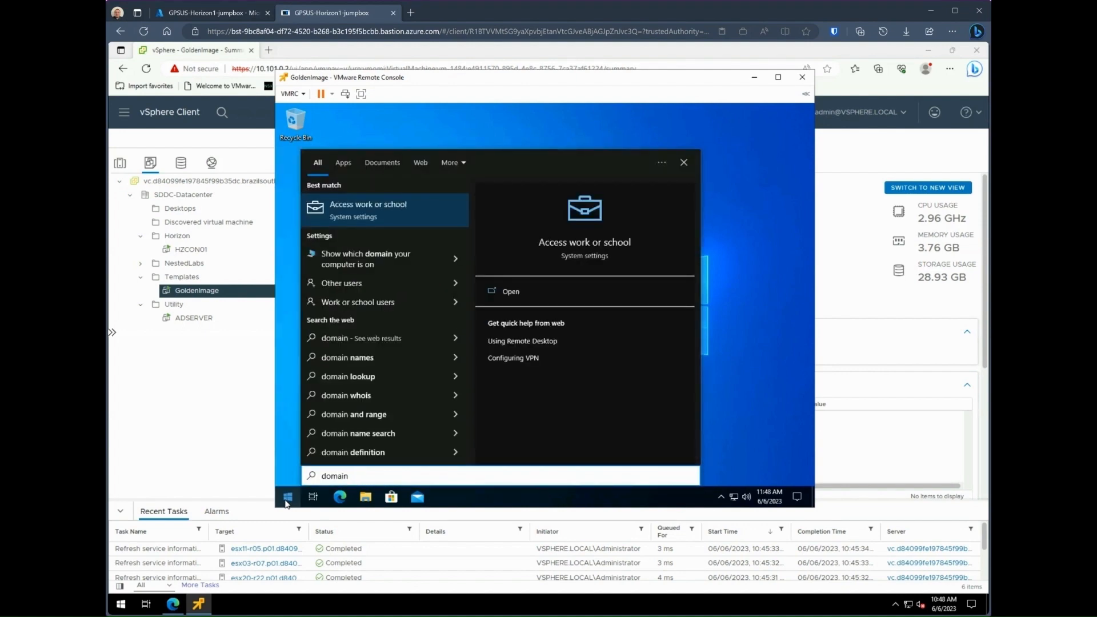
{"action": "key", "text": "Return"}
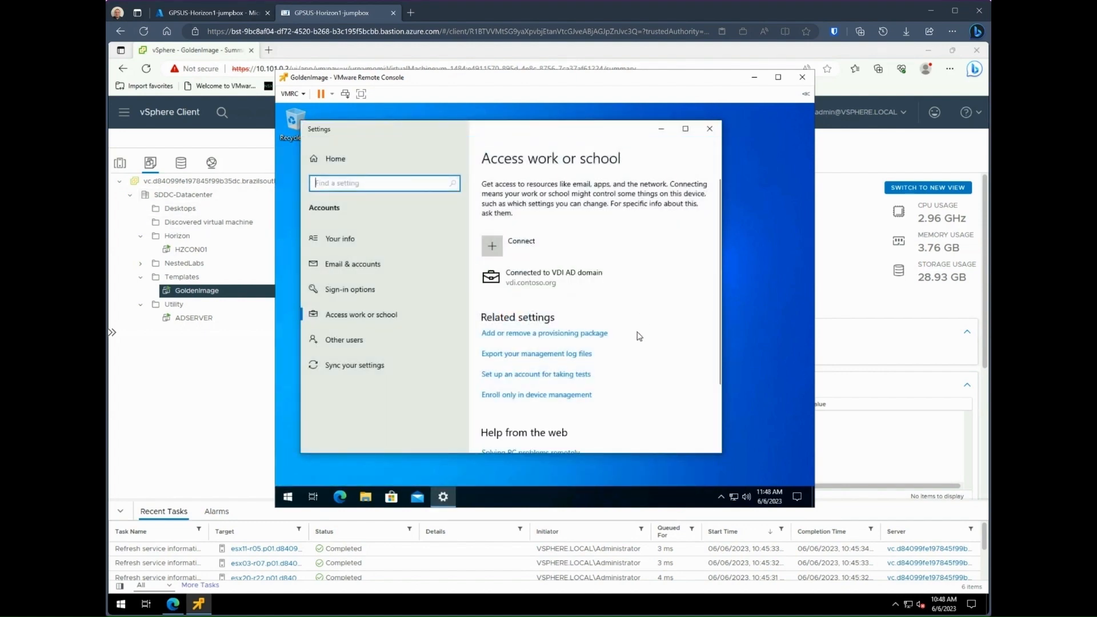
{"action": "left_click", "coordinate": [594, 281]}
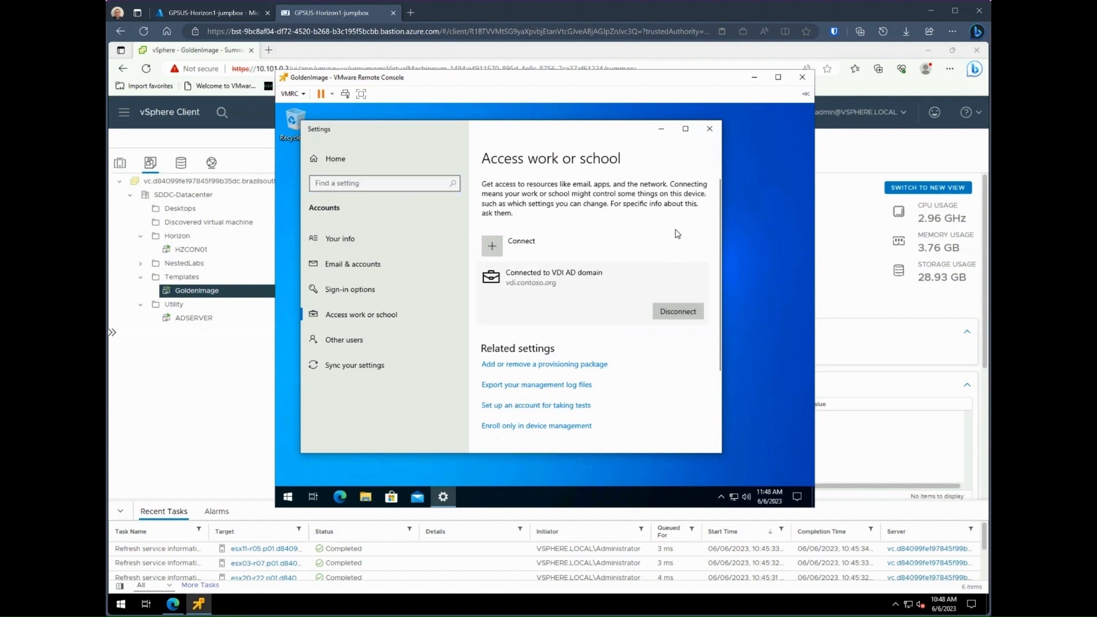
{"action": "left_click", "coordinate": [709, 128]}
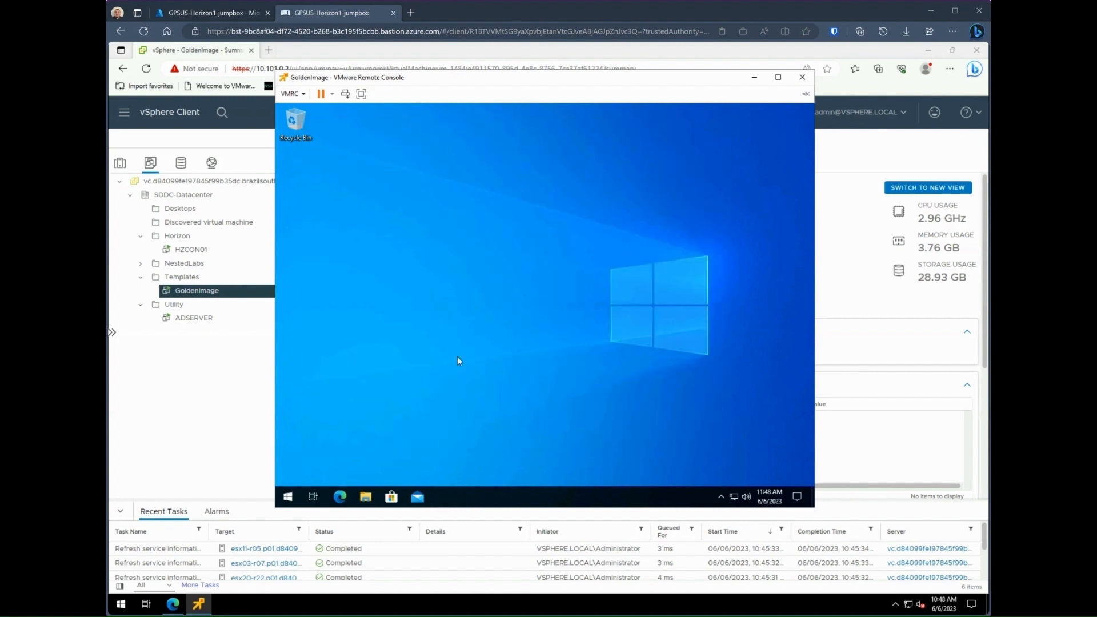
Step: Shut down GoldenImage from the Start quick-access menu and close the VMware Remote Console
{"action": "right_click", "coordinate": [287, 496]}
{"action": "mouse_move", "coordinate": [351, 466]}
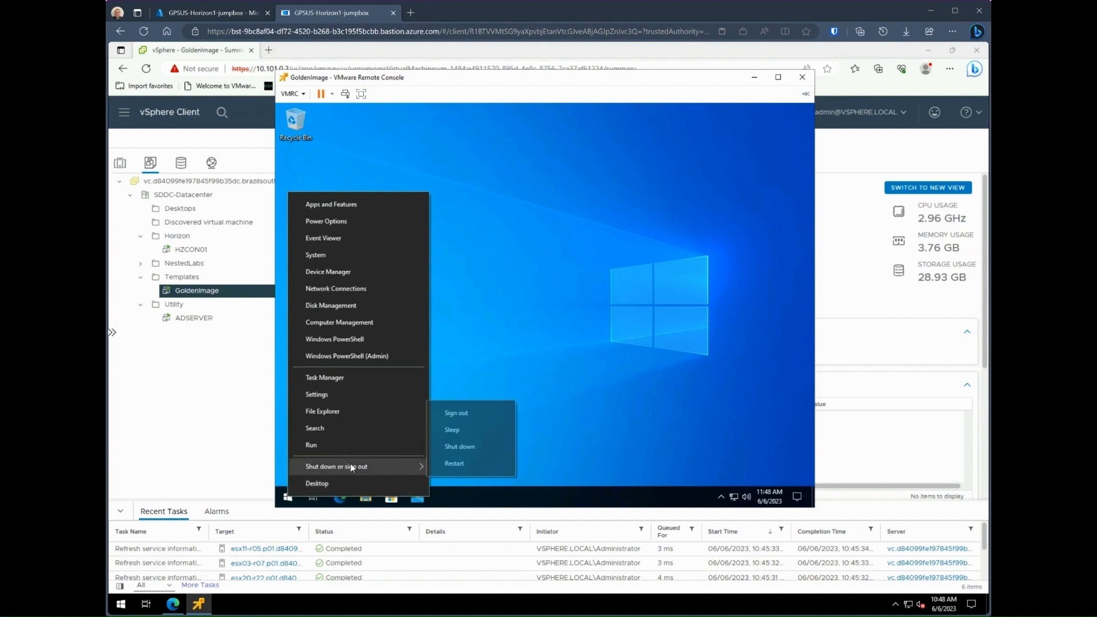
{"action": "left_click", "coordinate": [471, 447]}
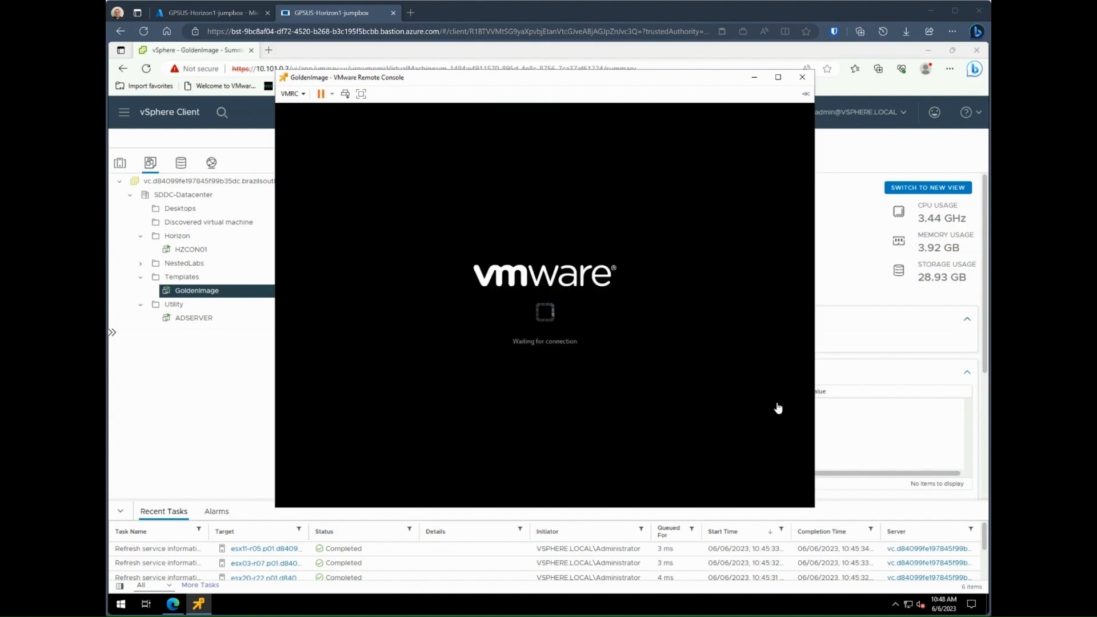
{"action": "left_click", "coordinate": [801, 78]}
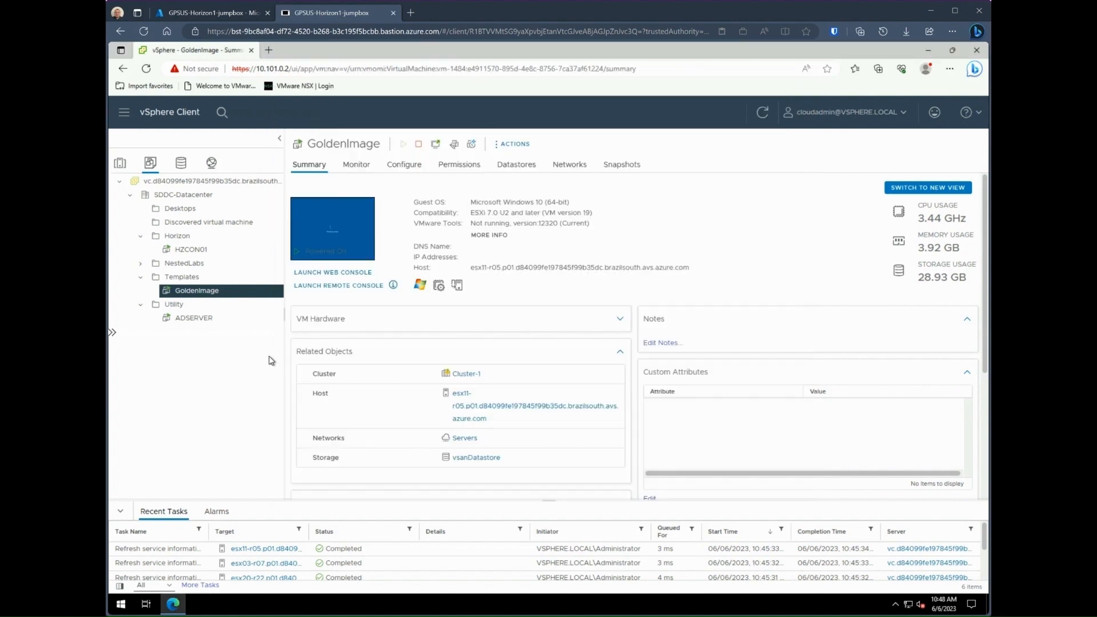
Step: Create GoldenImage snapshot 'MasterSnap' described as 'Base snapshot for Golden Image'
{"action": "right_click", "coordinate": [229, 295]}
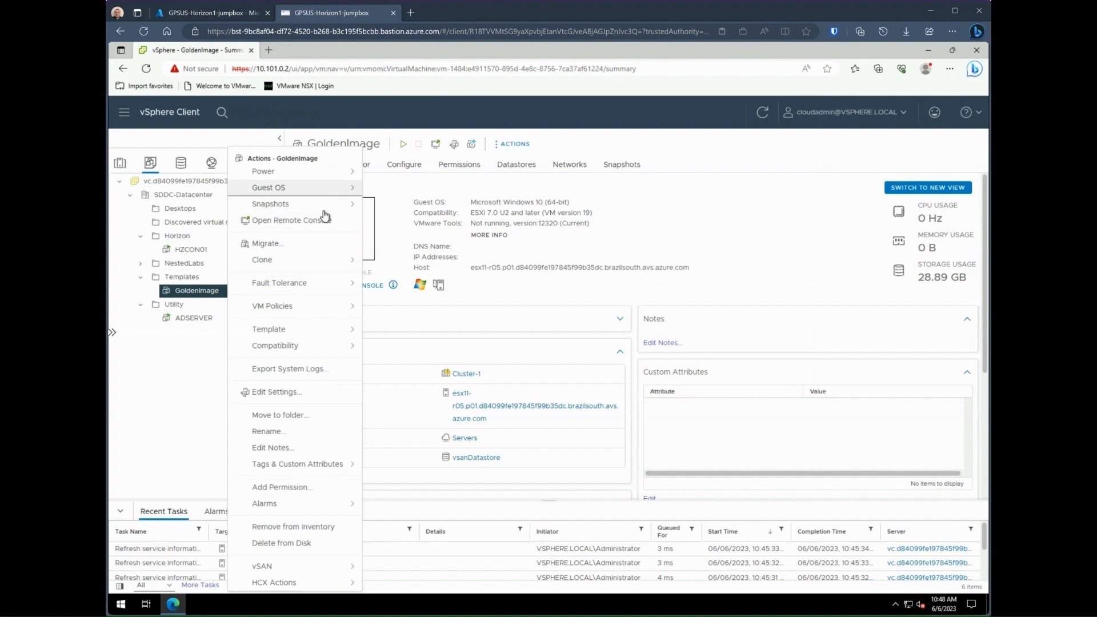
{"action": "mouse_move", "coordinate": [350, 212]}
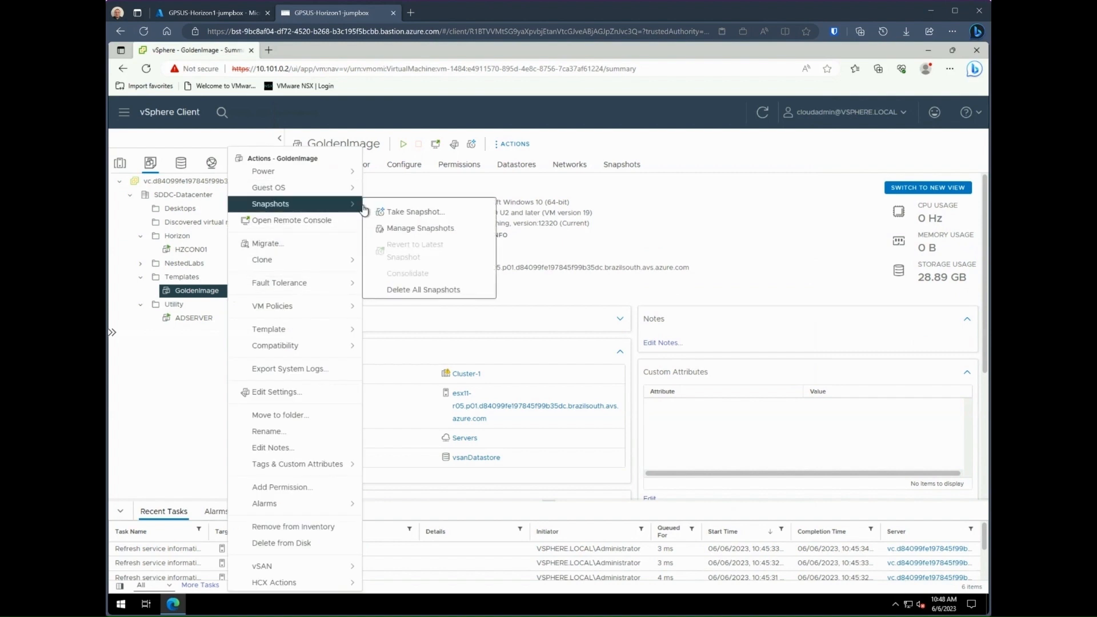
{"action": "left_click", "coordinate": [420, 212]}
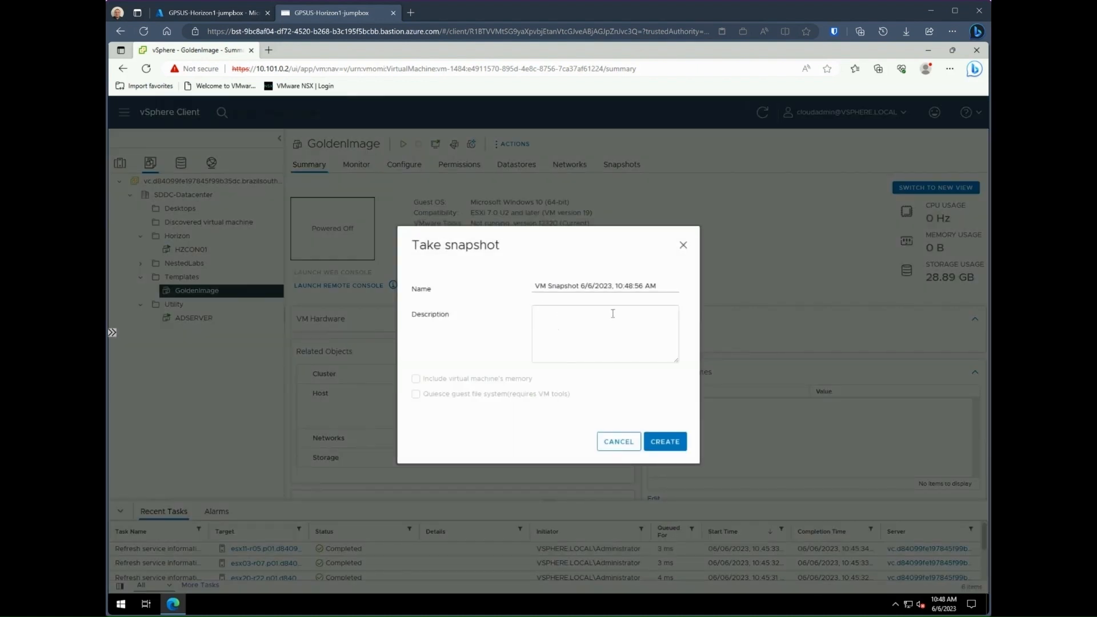
{"action": "triple_click", "coordinate": [565, 287]}
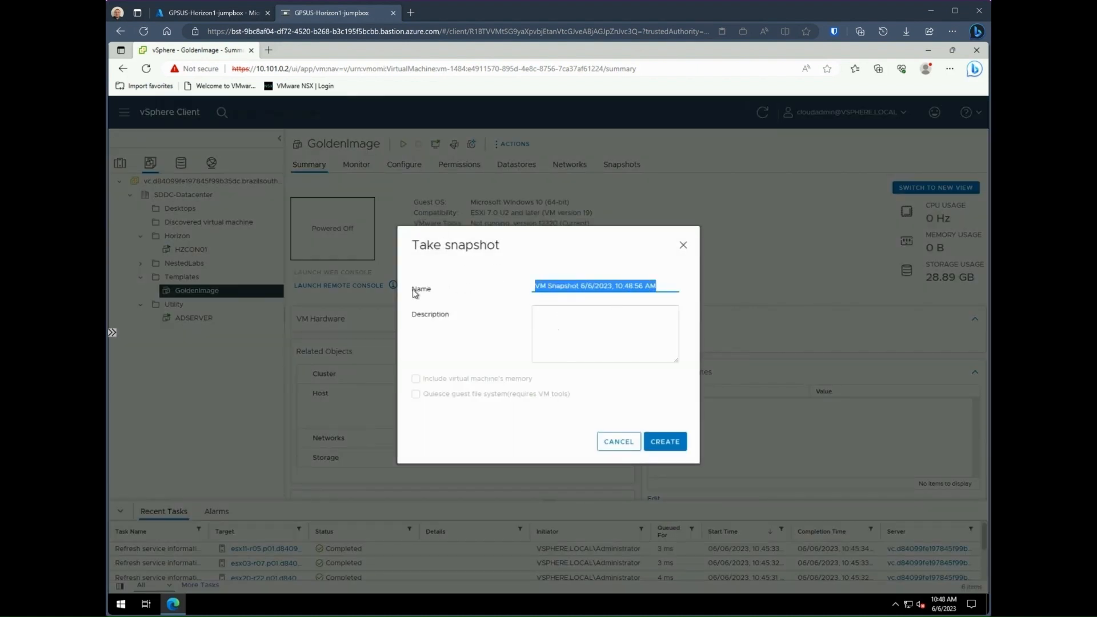
{"action": "type", "text": "Master"}
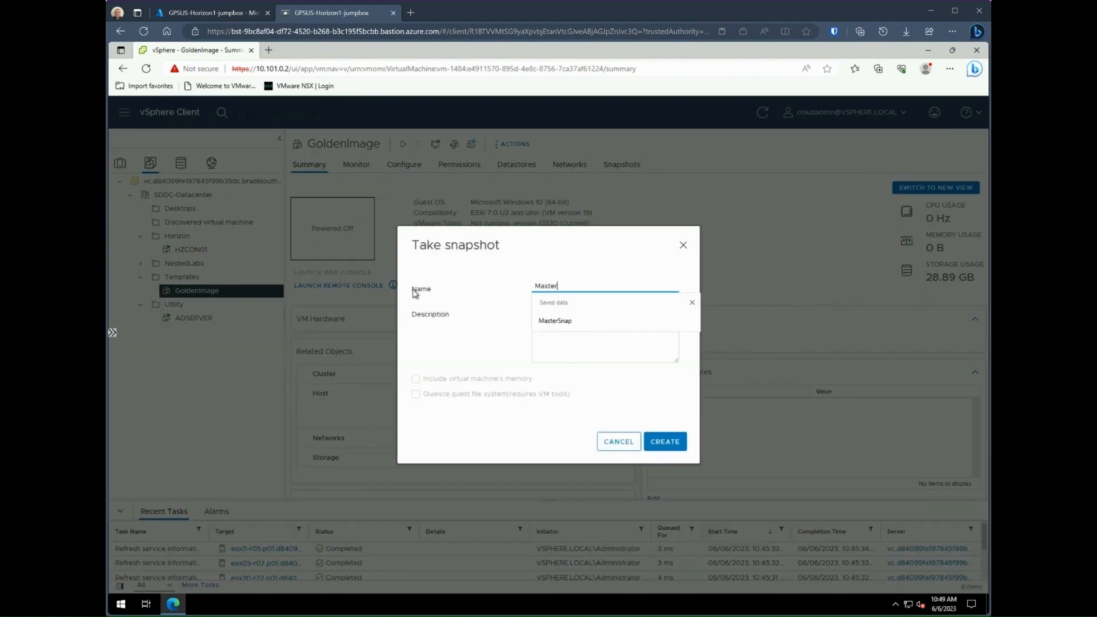
{"action": "type", "text": "Snap"}
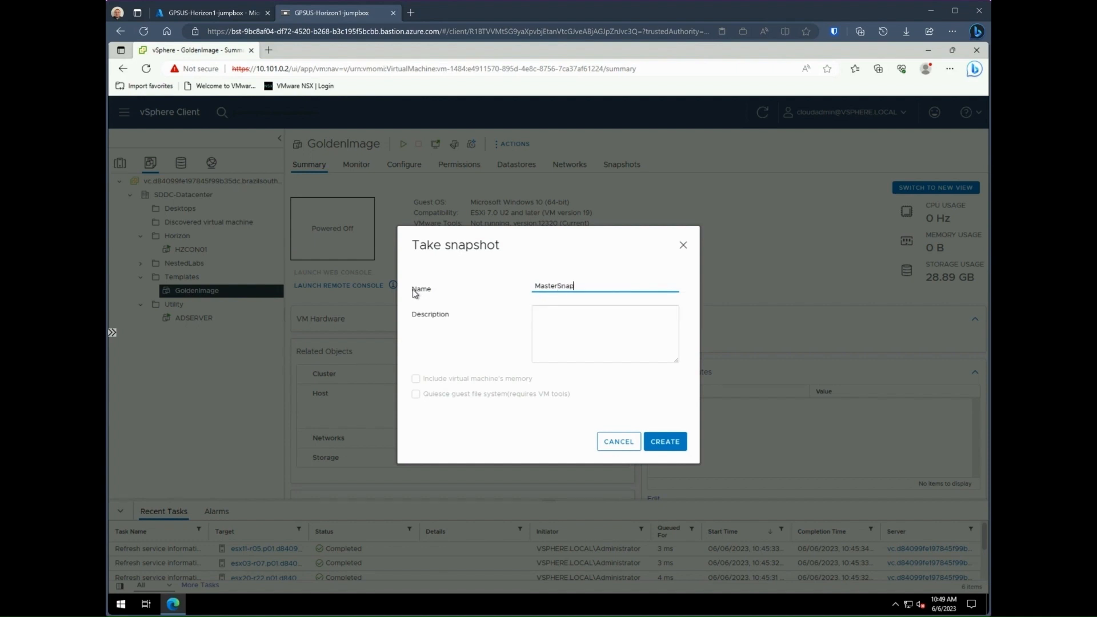
{"action": "key", "text": "Tab"}
{"action": "type", "text": "Base snaps"}
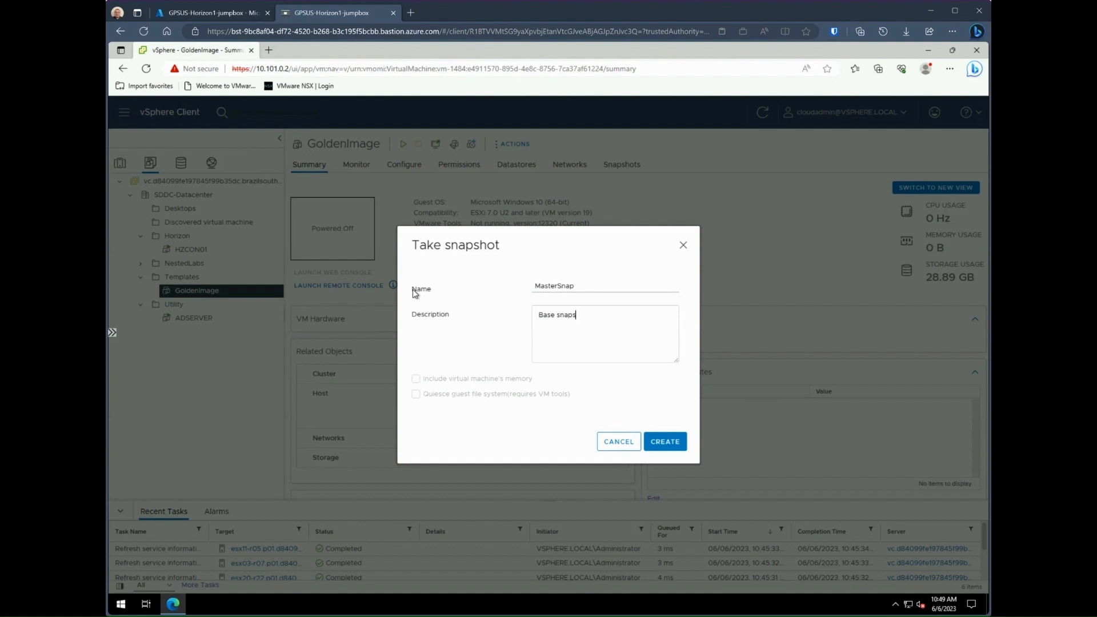
{"action": "type", "text": "hot for Golden Image"}
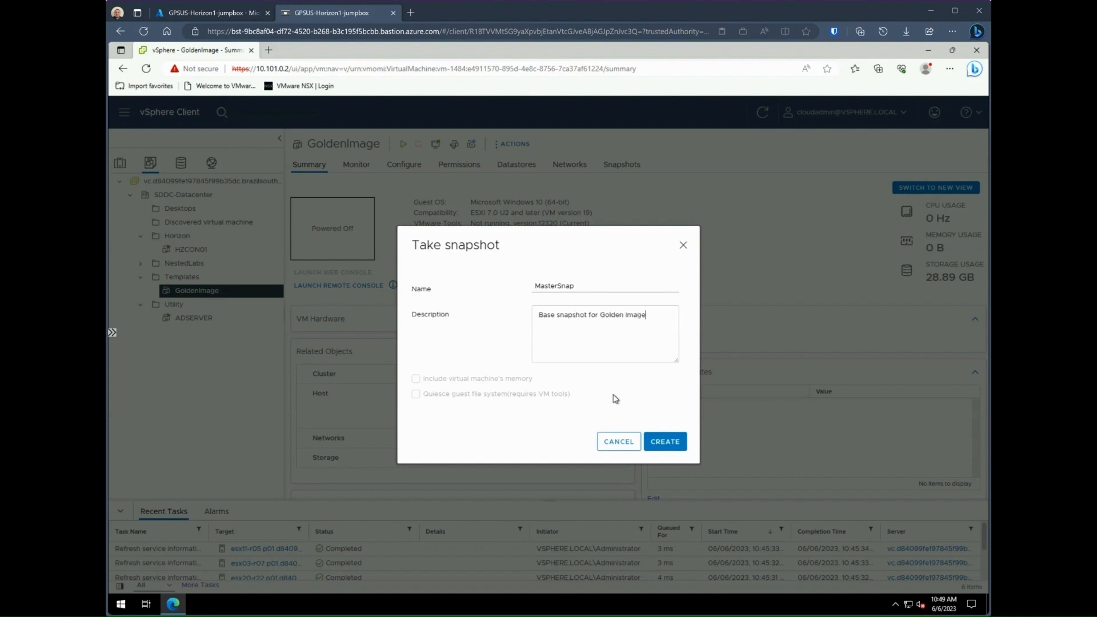
{"action": "left_click", "coordinate": [667, 442]}
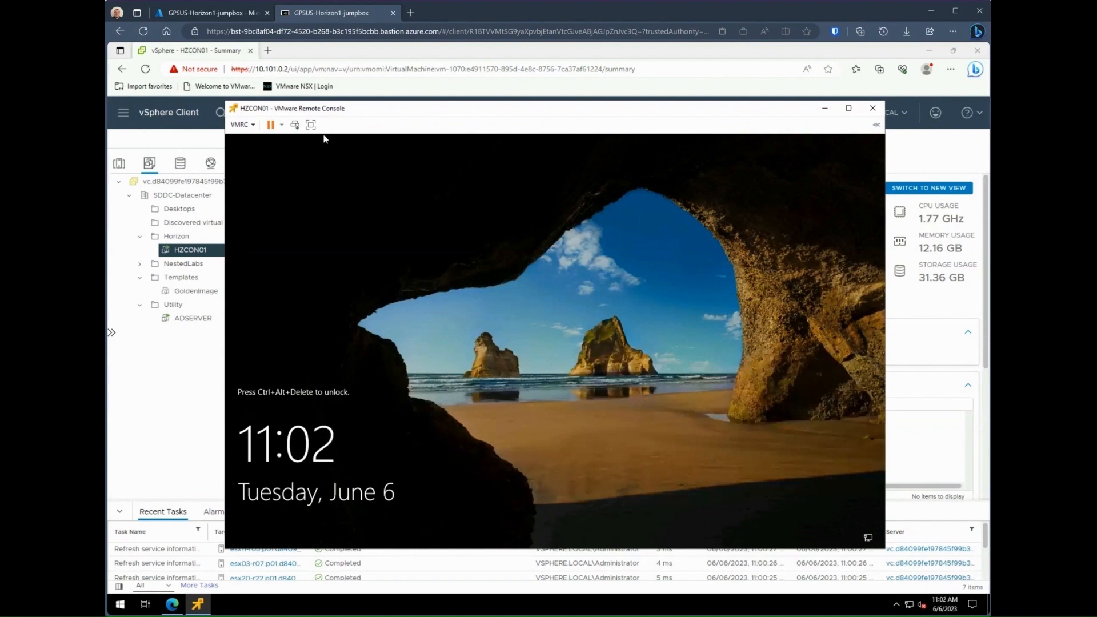
Step: Sign in to HZCON01 with the administrator password and launch the Horizon Administrator shortcut
{"action": "left_click", "coordinate": [295, 125]}
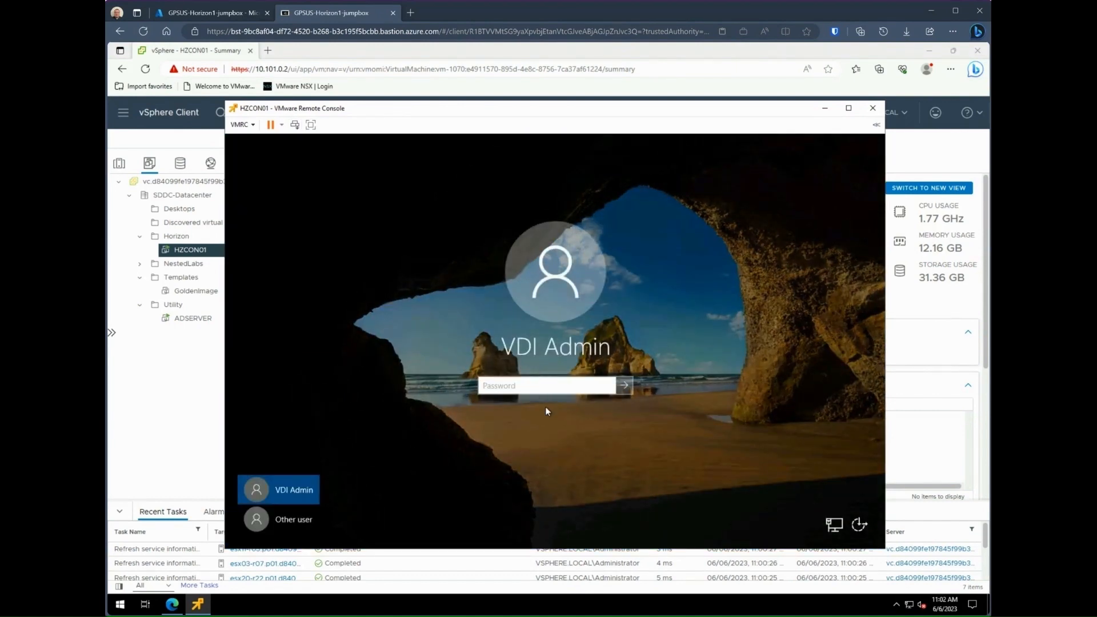
{"action": "type", "text": "P@ssw0r"}
{"action": "key", "text": "Return"}
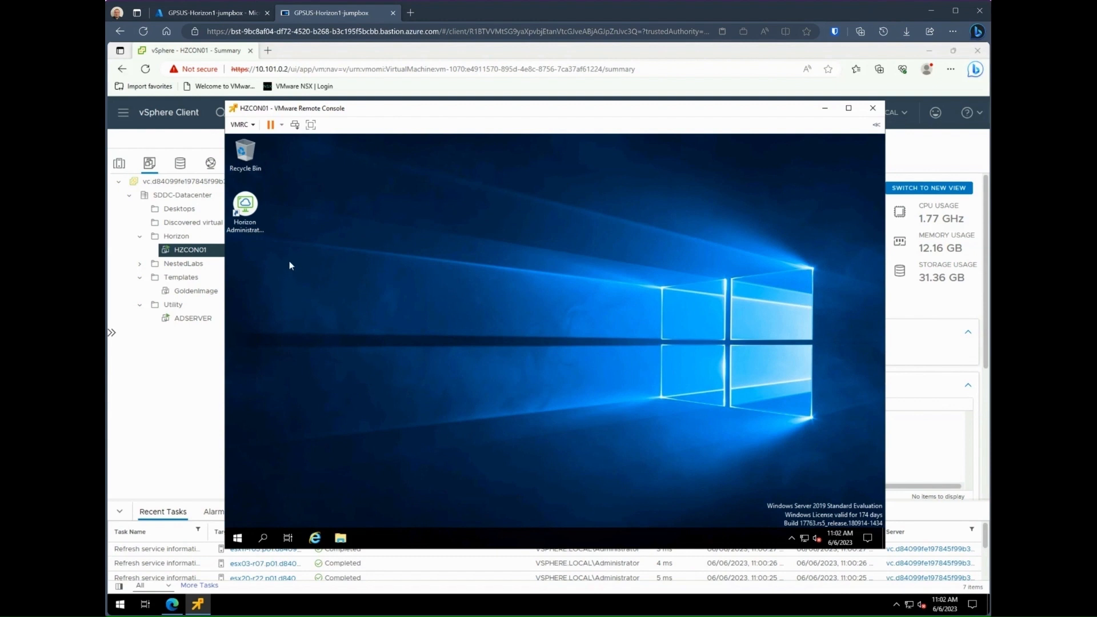
{"action": "double_click", "coordinate": [246, 207]}
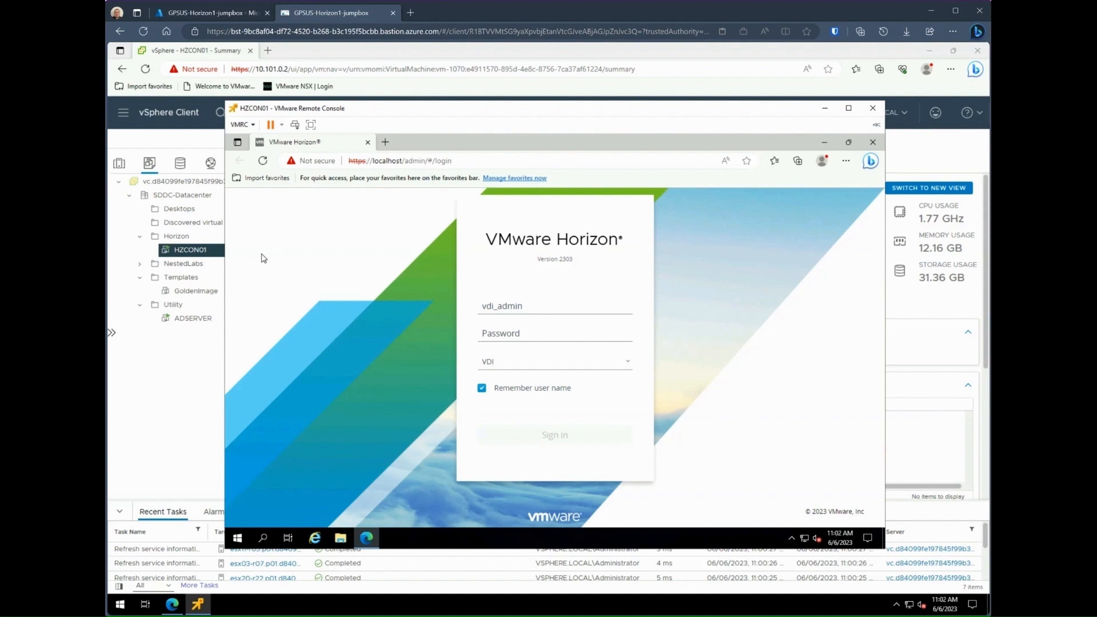
Step: Enter the admin password to sign in to the Horizon Console dashboard
{"action": "left_click", "coordinate": [523, 332]}
{"action": "type", "text": "•"}
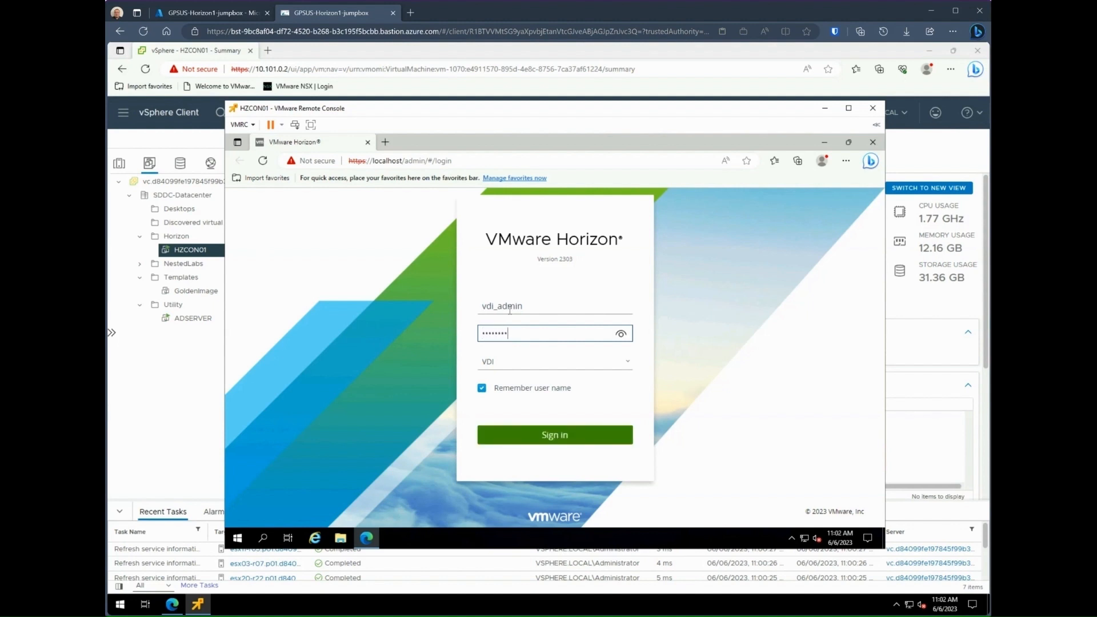
{"action": "key", "text": "Return"}
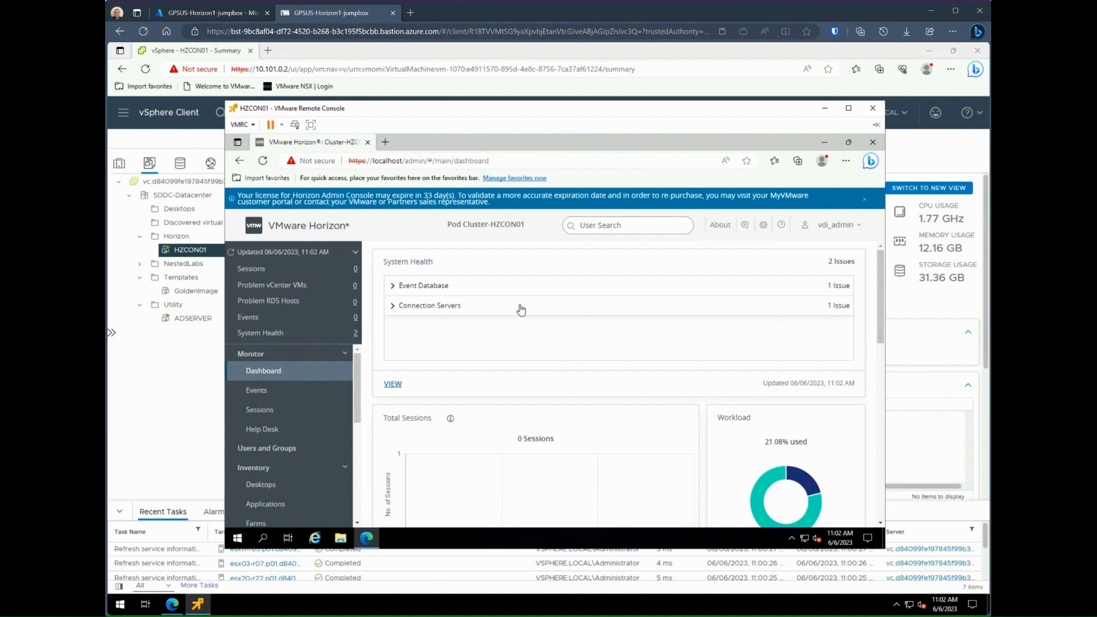
Step: Dismiss the license notice and start a new Automated Desktop Pool from Desktop Pools
{"action": "left_click", "coordinate": [864, 199]}
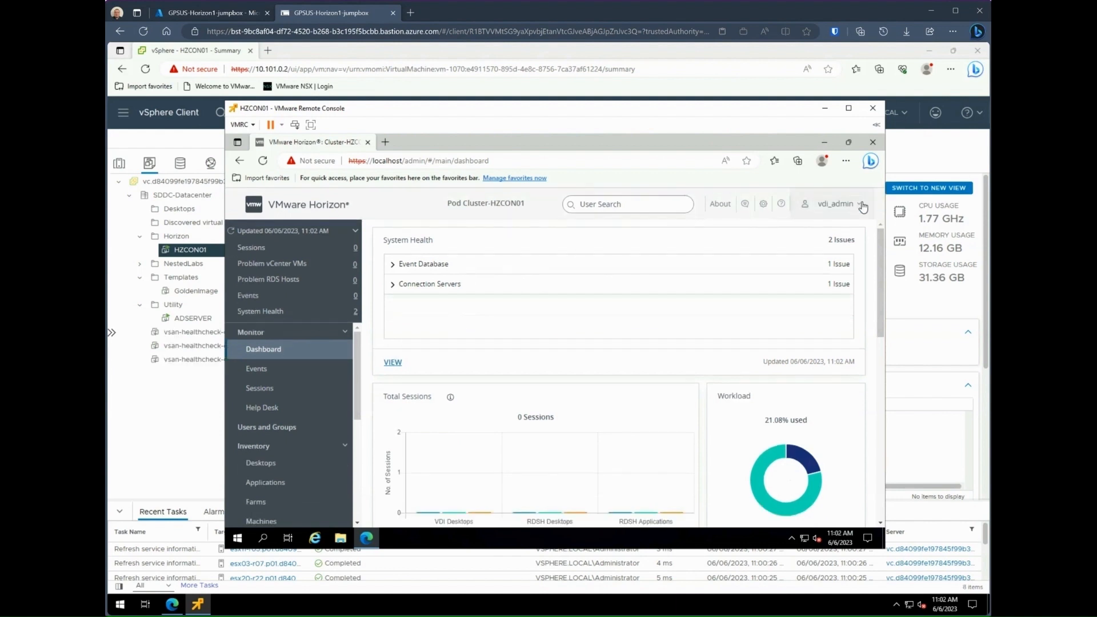
{"action": "left_click", "coordinate": [270, 463]}
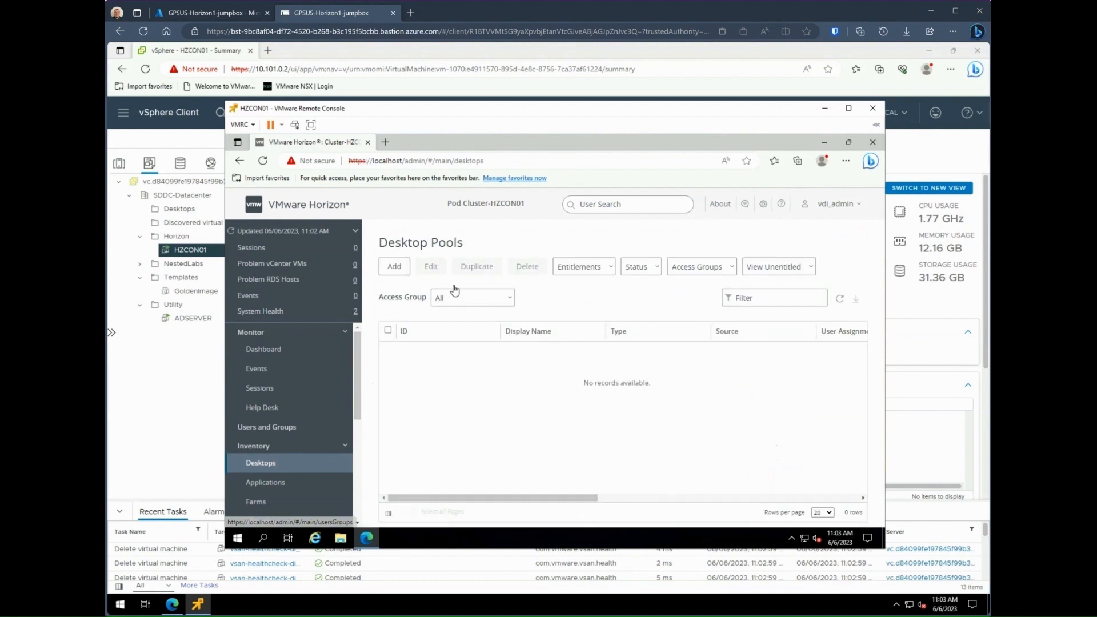
{"action": "left_click", "coordinate": [398, 267]}
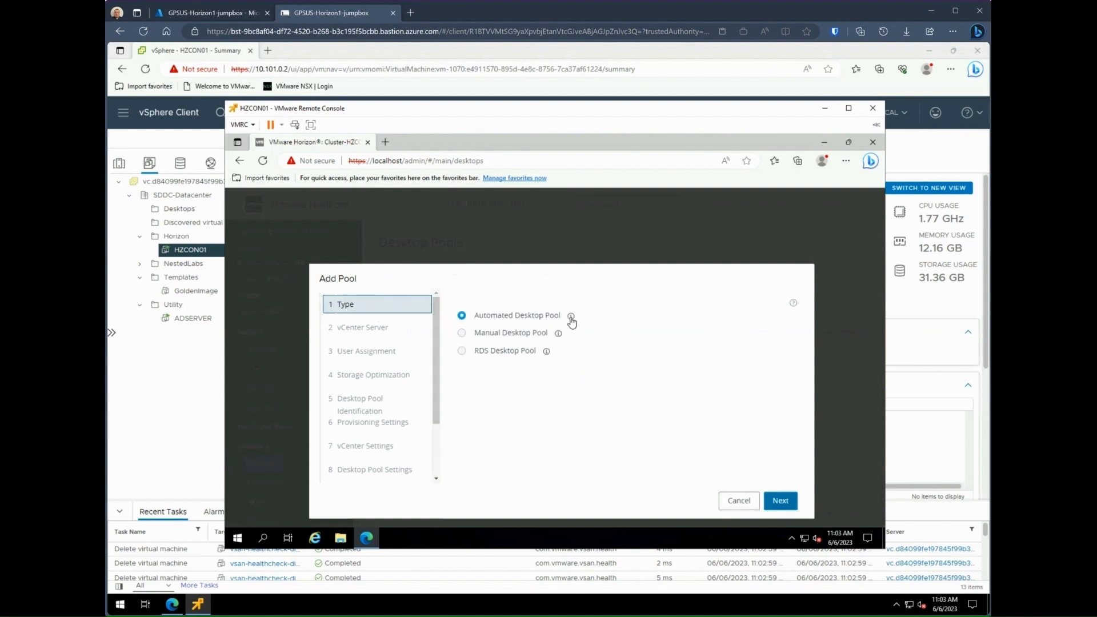
{"action": "left_click", "coordinate": [571, 317]}
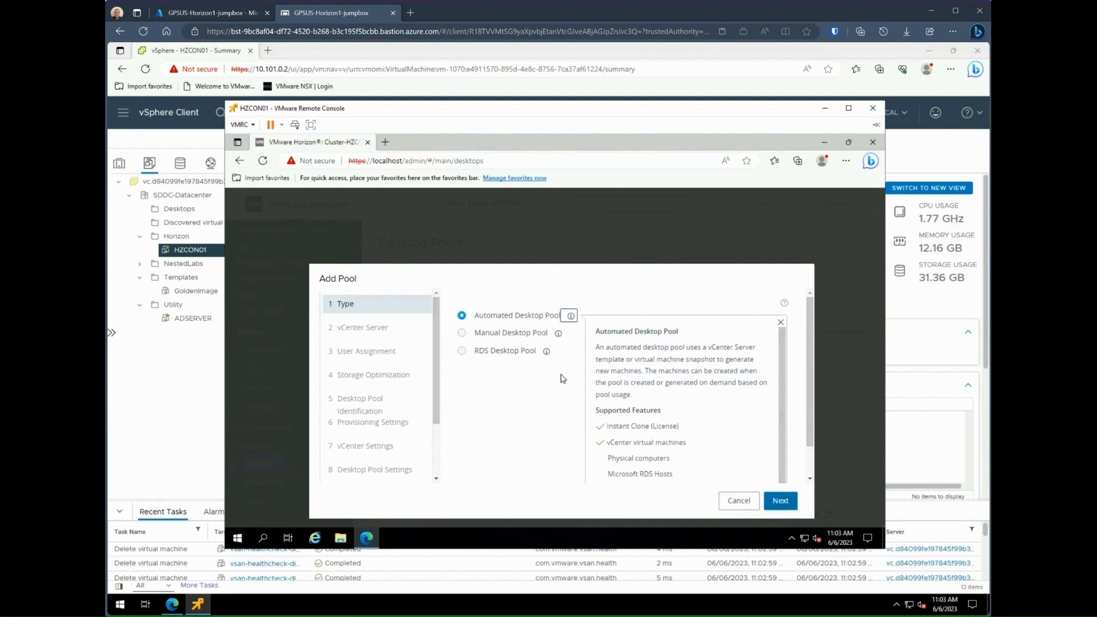
{"action": "left_click", "coordinate": [557, 426]}
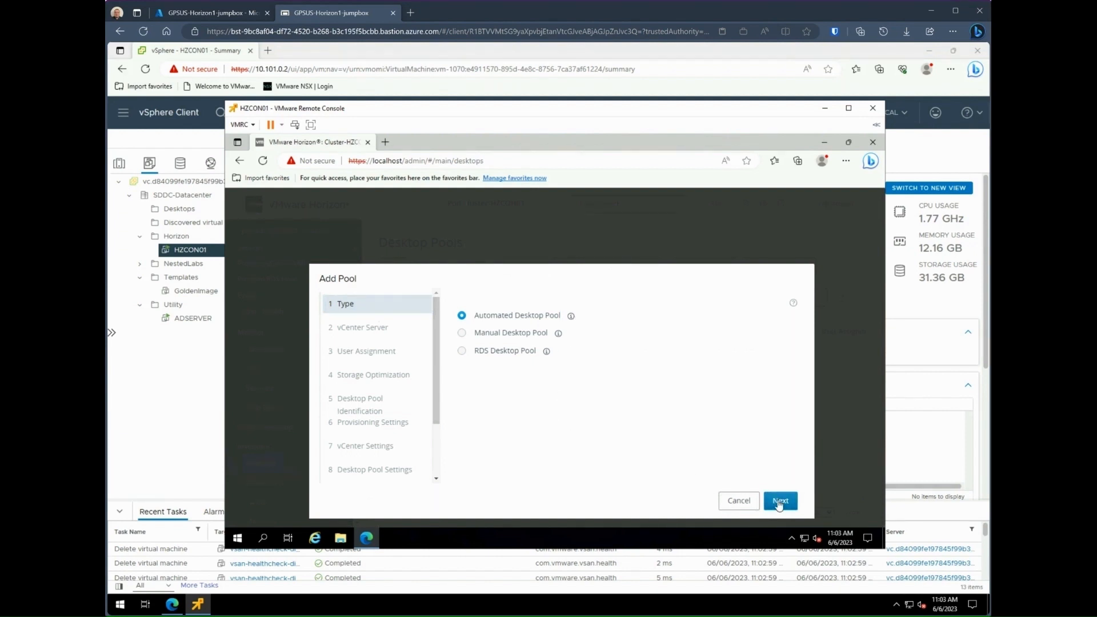
{"action": "left_click", "coordinate": [779, 502]}
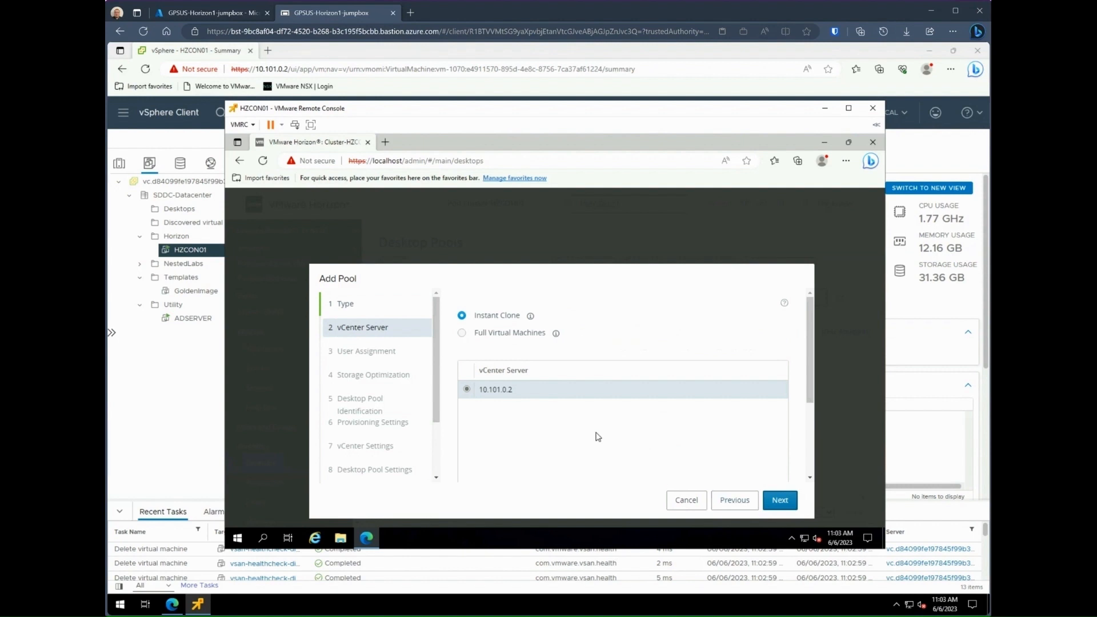
Step: Keep Instant Clone with vCenter 10.101.0.2 for the pool
{"action": "left_click", "coordinate": [530, 316]}
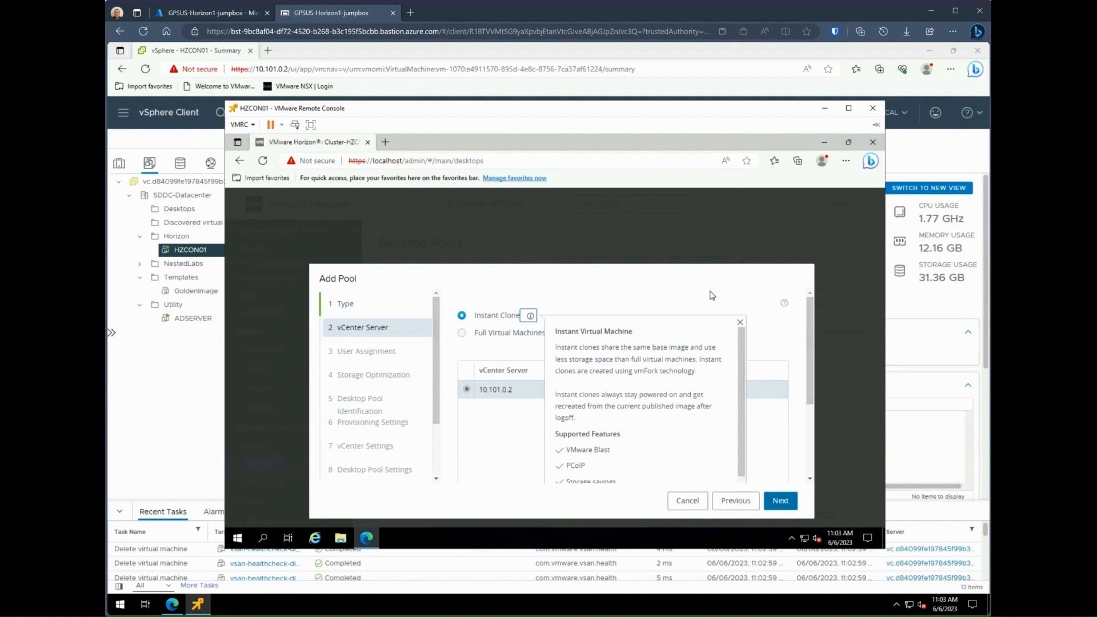
{"action": "left_click", "coordinate": [740, 323]}
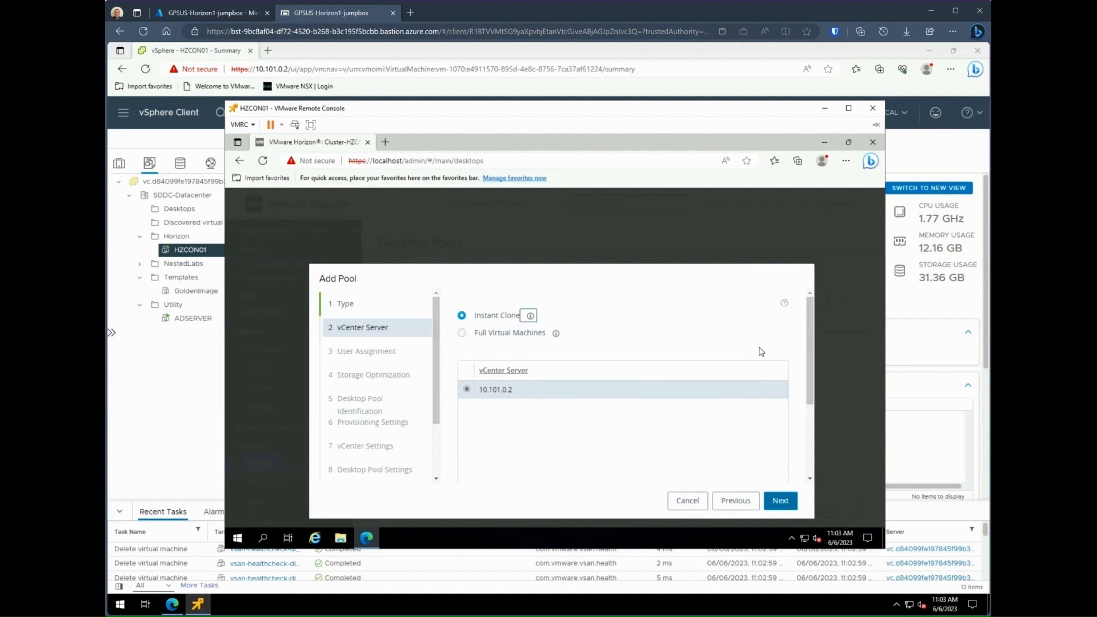
{"action": "scroll", "coordinate": [496, 372], "scroll_direction": "down", "scroll_amount": 3}
{"action": "scroll", "coordinate": [604, 447], "scroll_direction": "down", "scroll_amount": 2}
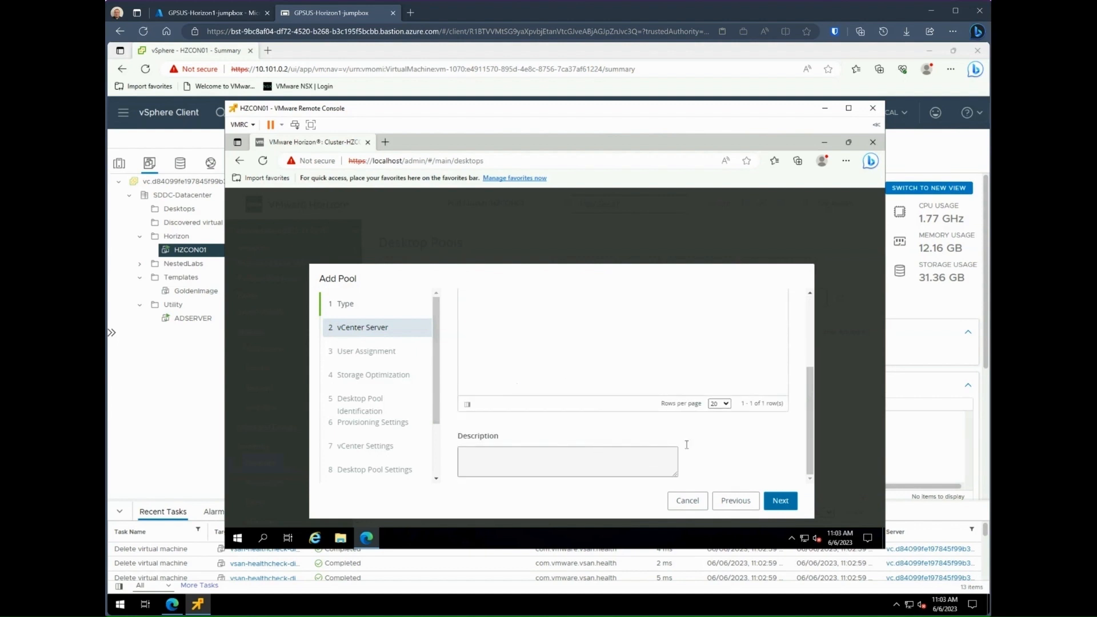
{"action": "left_click", "coordinate": [780, 501]}
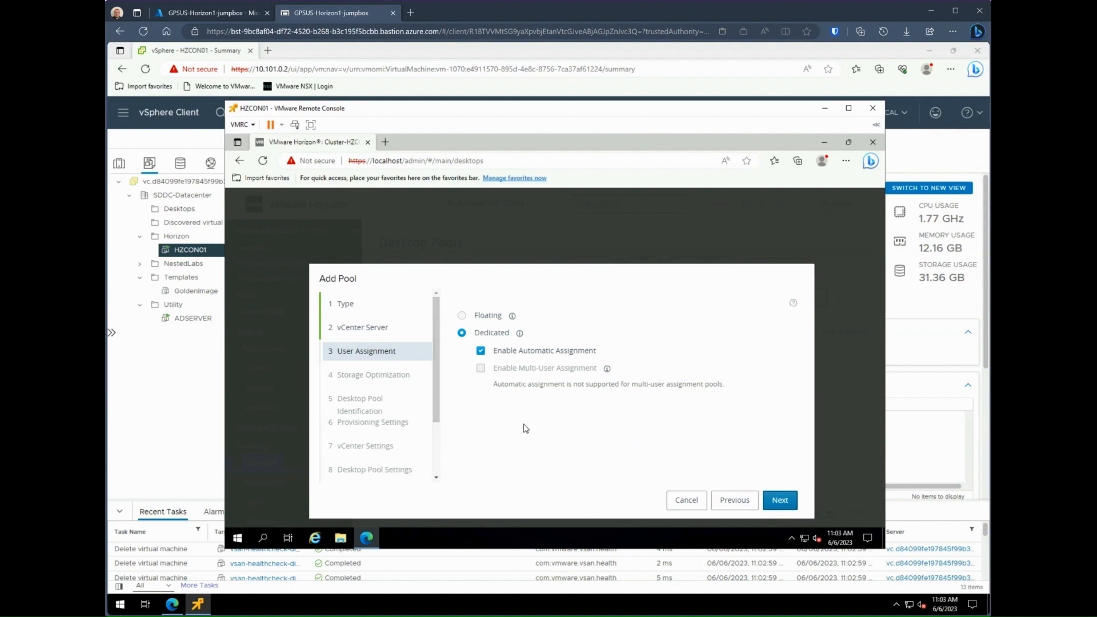
Step: Keep Dedicated assignment and store the pool on VMware Virtual SAN
{"action": "left_click", "coordinate": [520, 335]}
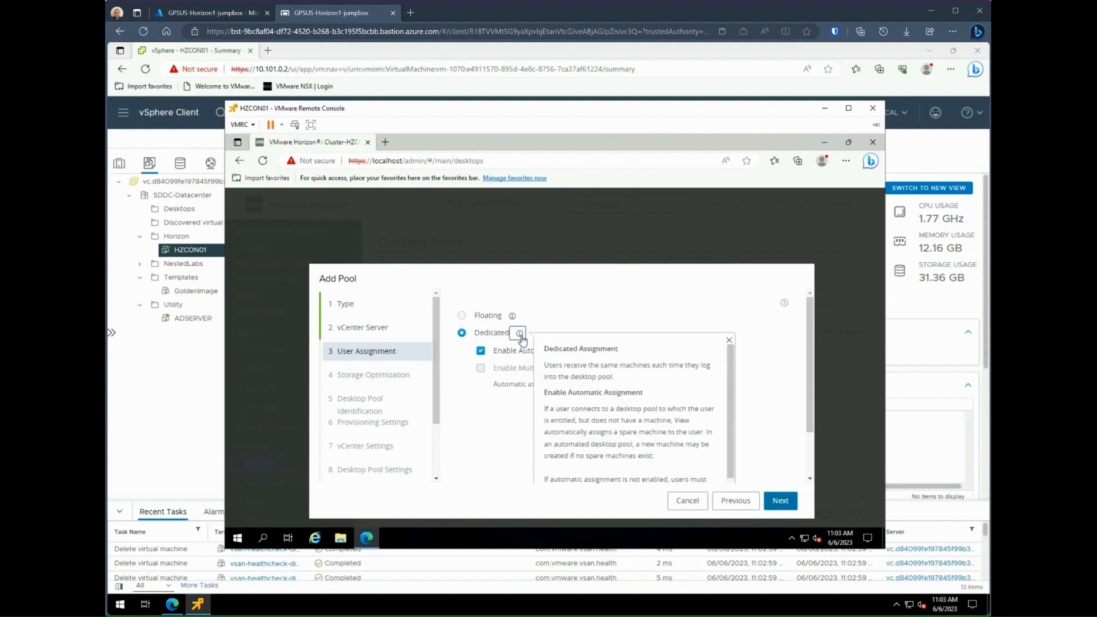
{"action": "left_click", "coordinate": [706, 300]}
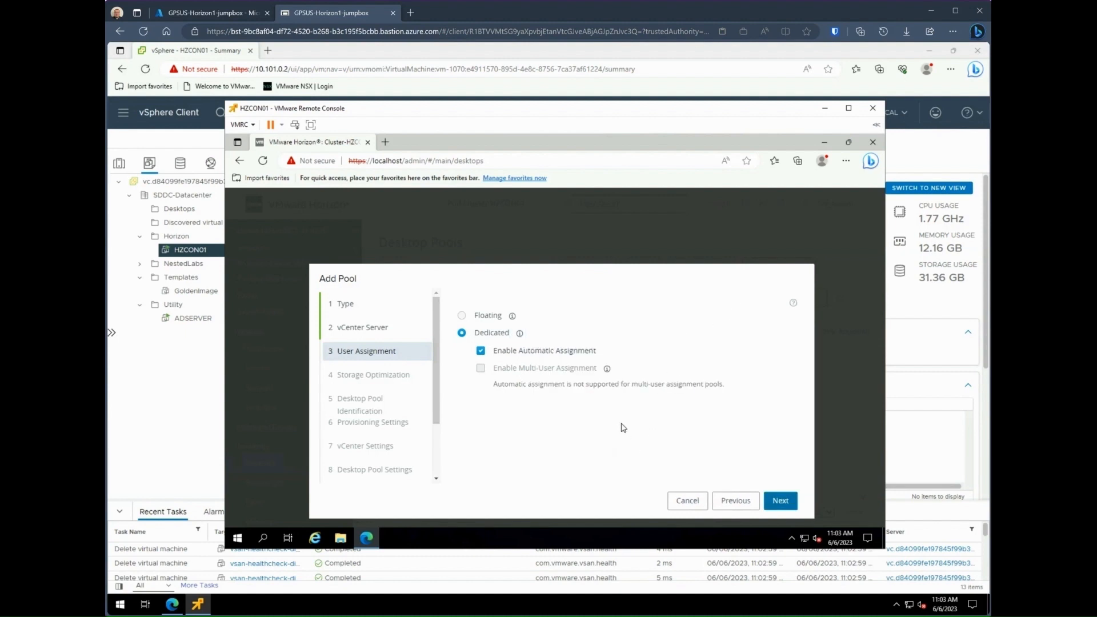
{"action": "left_click", "coordinate": [780, 501]}
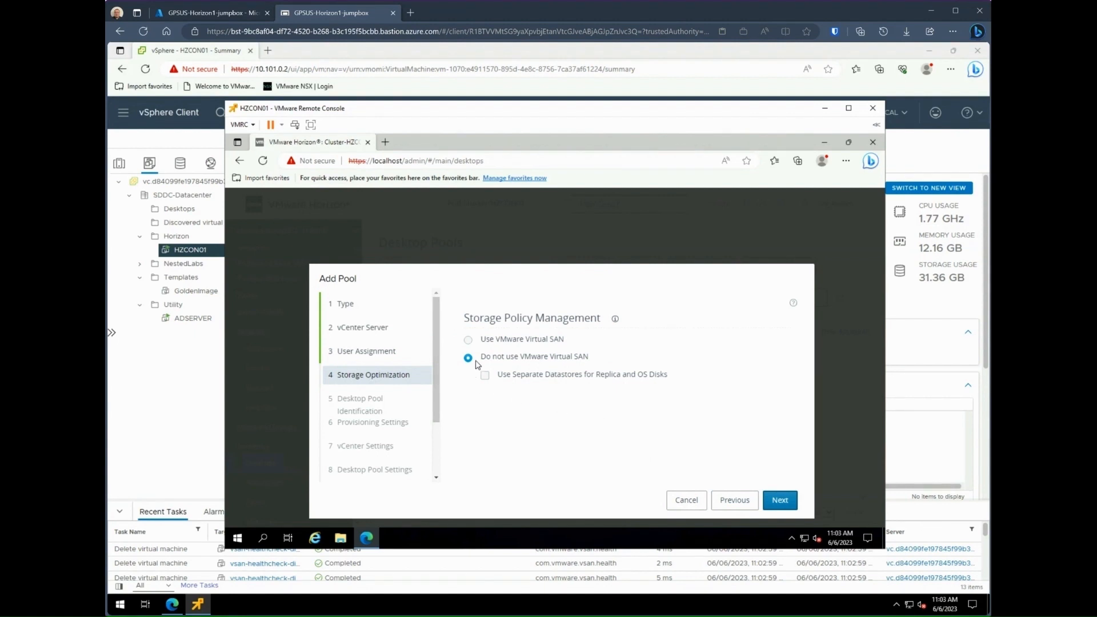
{"action": "left_click", "coordinate": [468, 340]}
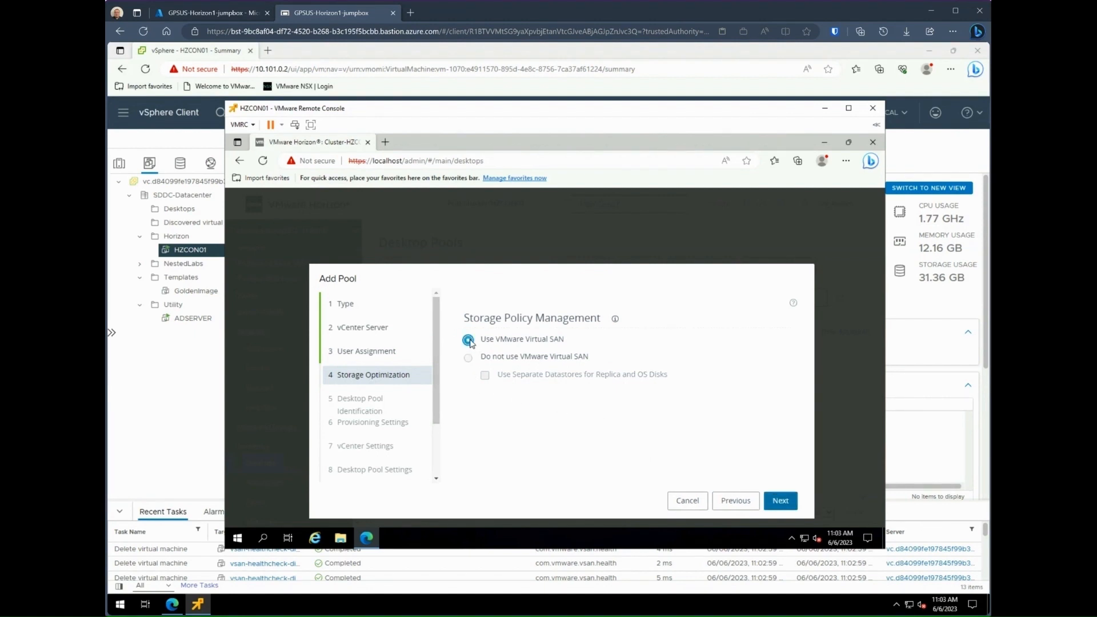
{"action": "left_click", "coordinate": [781, 501]}
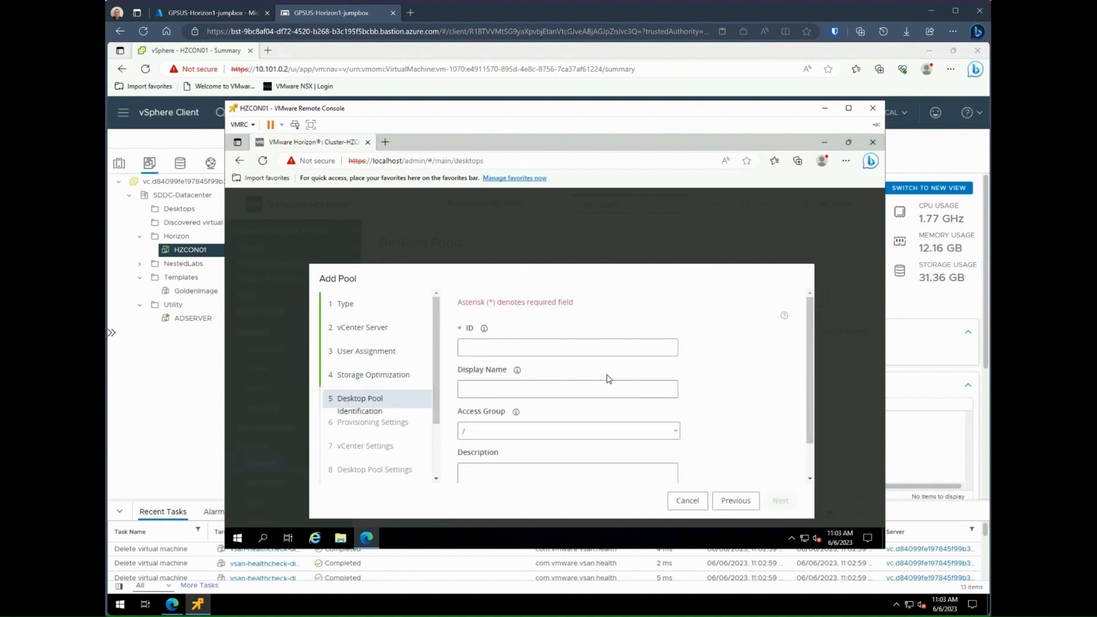
Step: Enter MainPool as ID and display name, with description 'Main Horizon Pool'
{"action": "left_click", "coordinate": [603, 348]}
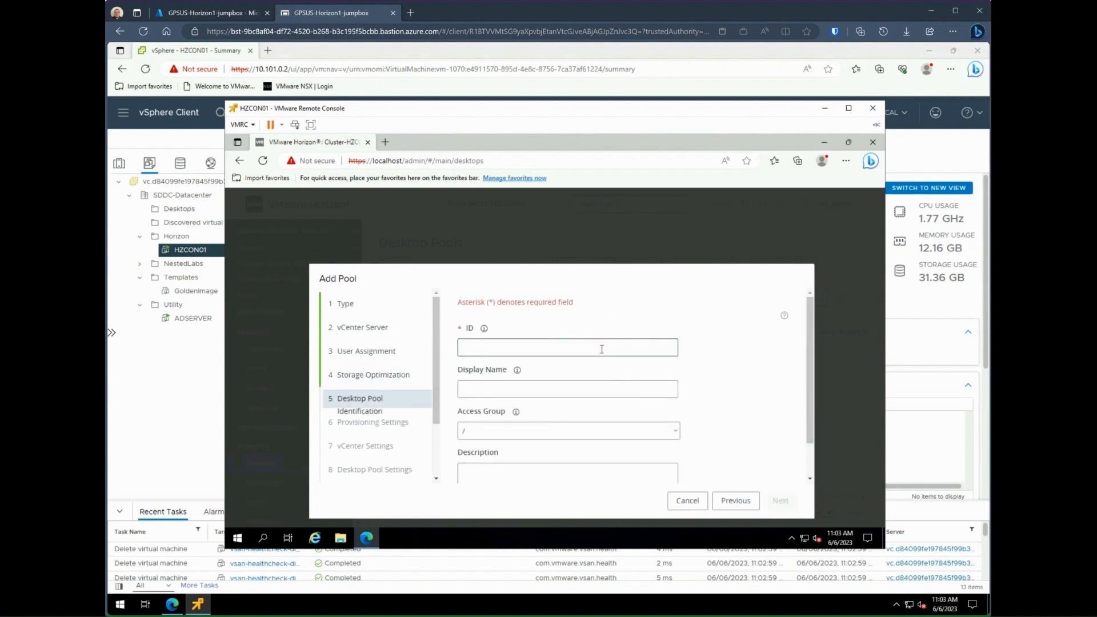
{"action": "type", "text": "Mai"}
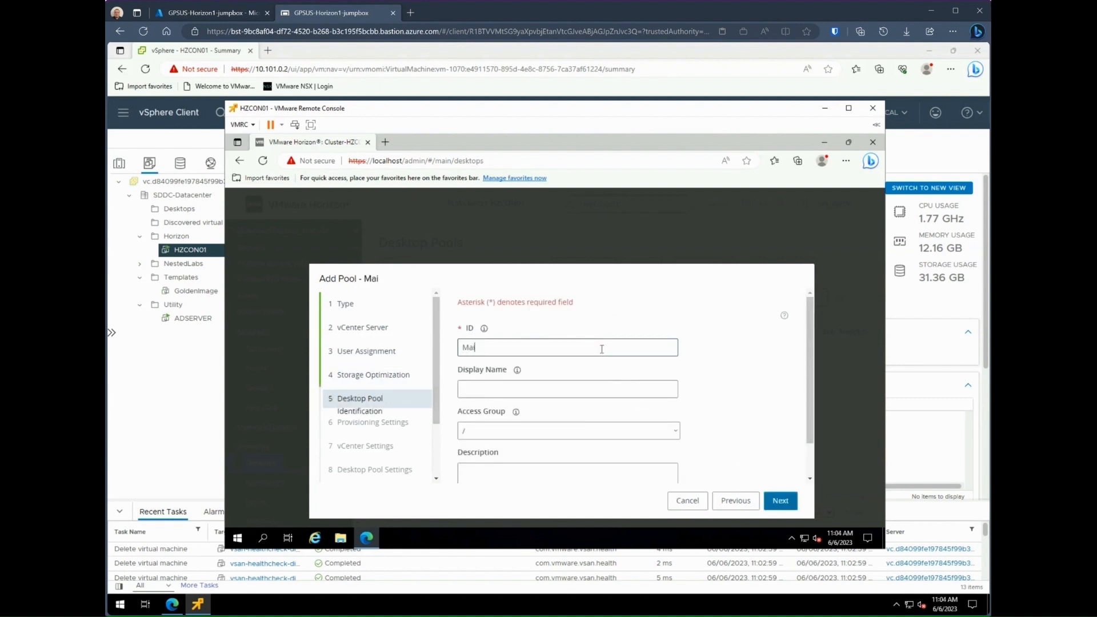
{"action": "type", "text": "nPool"}
{"action": "key", "text": "Tab"}
{"action": "type", "text": "Ma"}
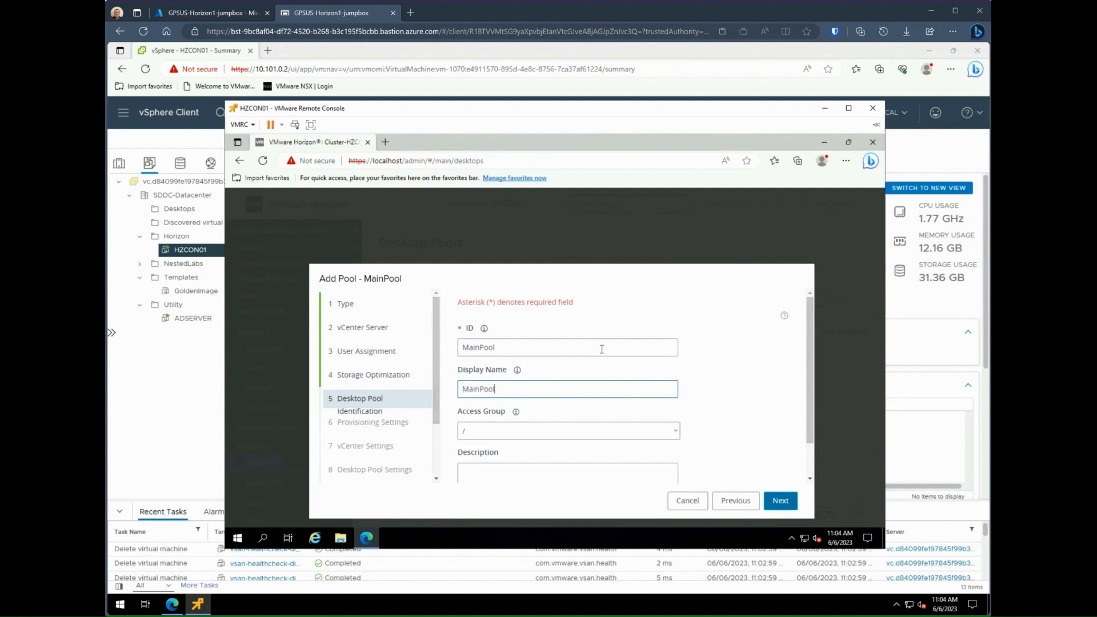
{"action": "scroll", "coordinate": [702, 410], "scroll_direction": "down", "scroll_amount": 2}
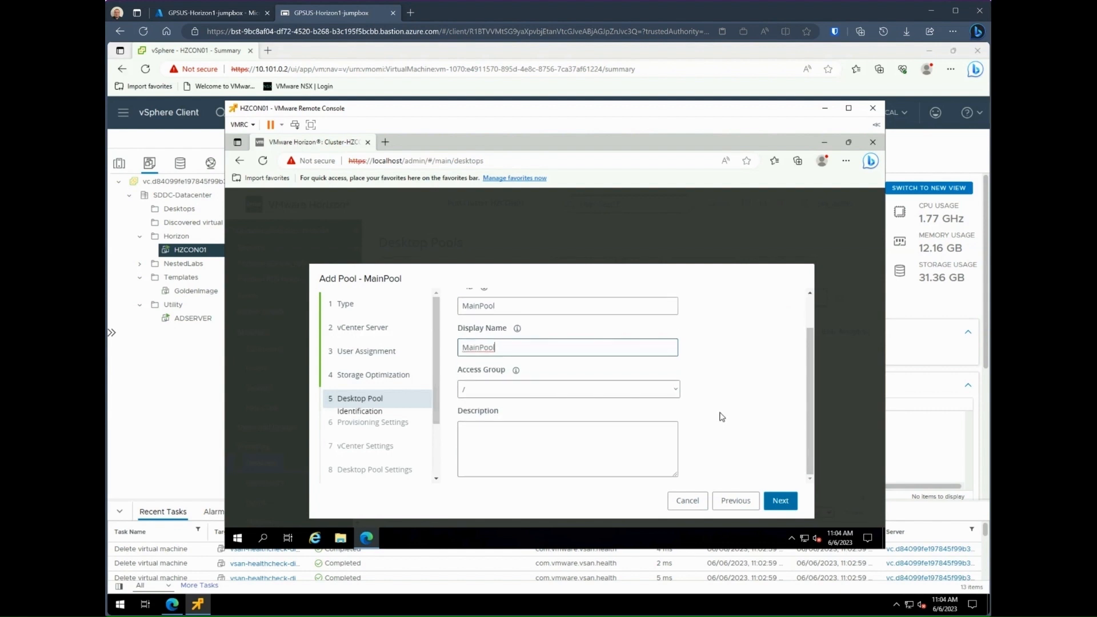
{"action": "left_click", "coordinate": [613, 446]}
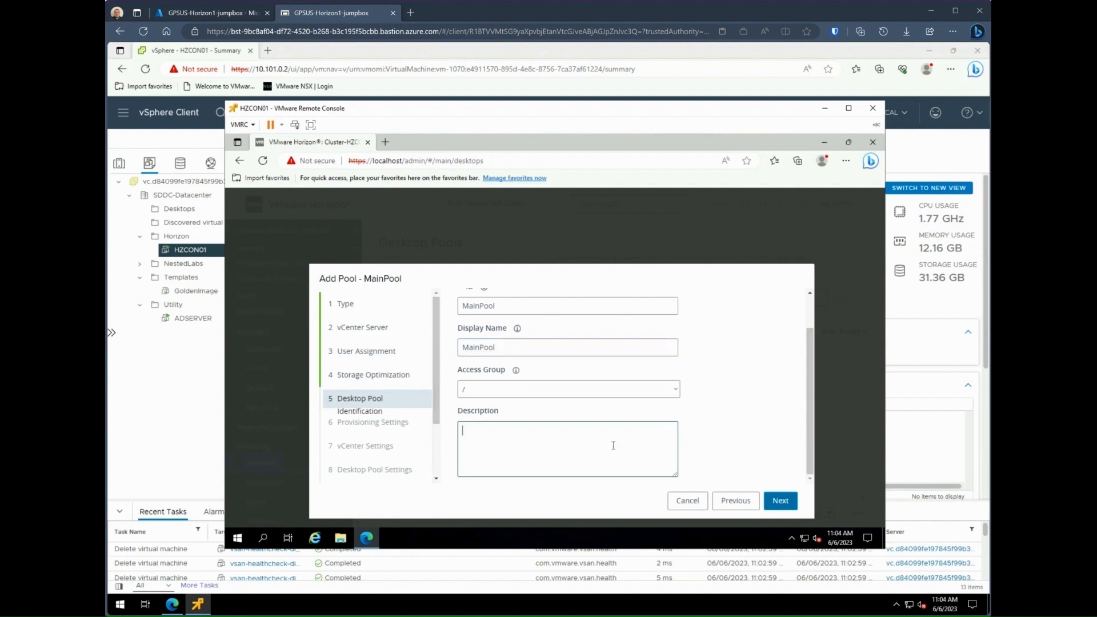
{"action": "type", "text": "Main Horizon Pool"}
{"action": "left_click", "coordinate": [780, 502]}
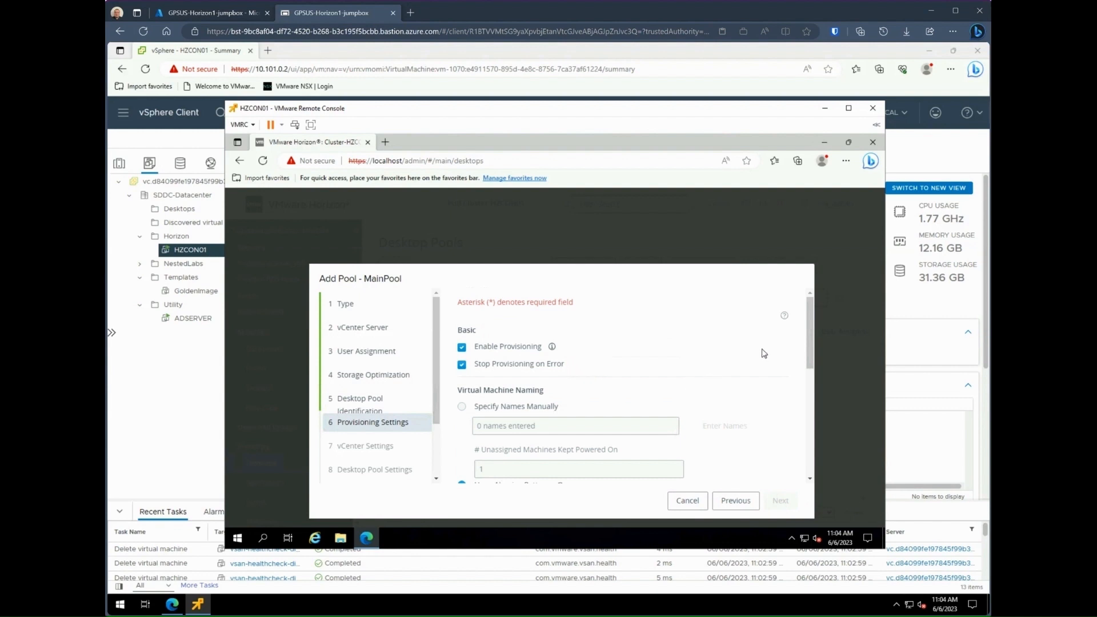
Step: Enter a MainPool-based naming pattern and raise Maximum Machines from 1 to 5
{"action": "left_click_drag", "start_coordinate": [813, 336], "coordinate": [817, 365]}
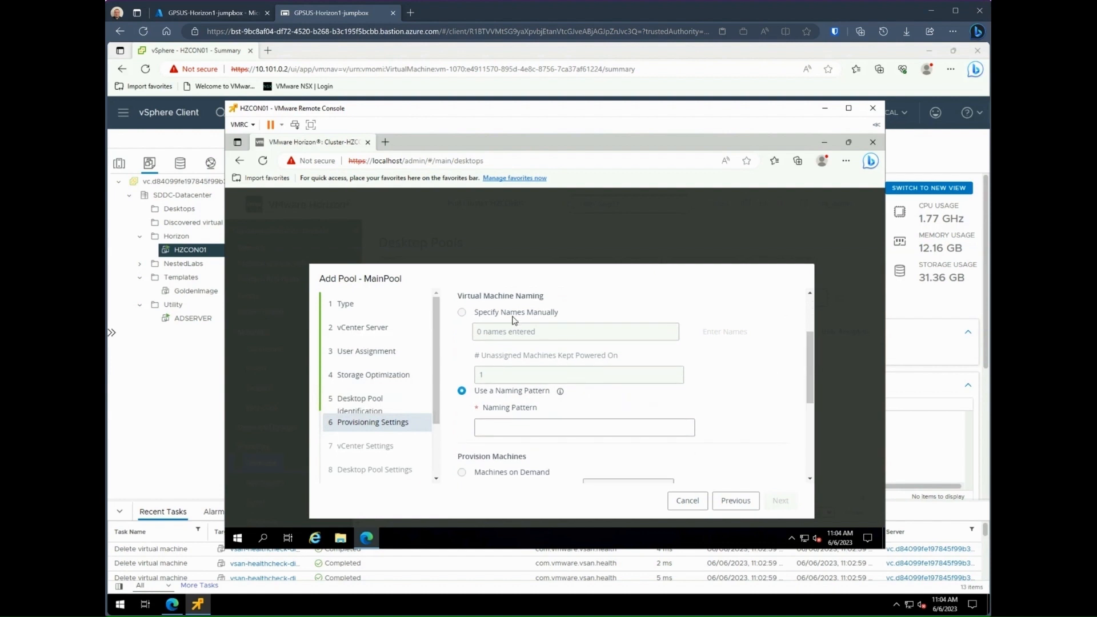
{"action": "left_click", "coordinate": [528, 425]}
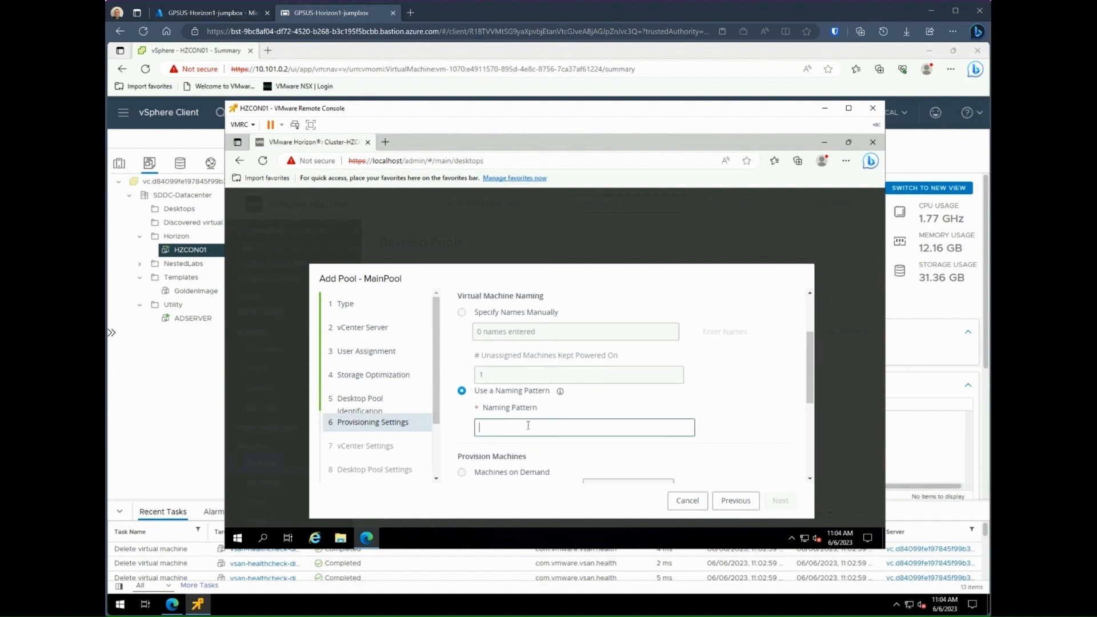
{"action": "type", "text": "Main"}
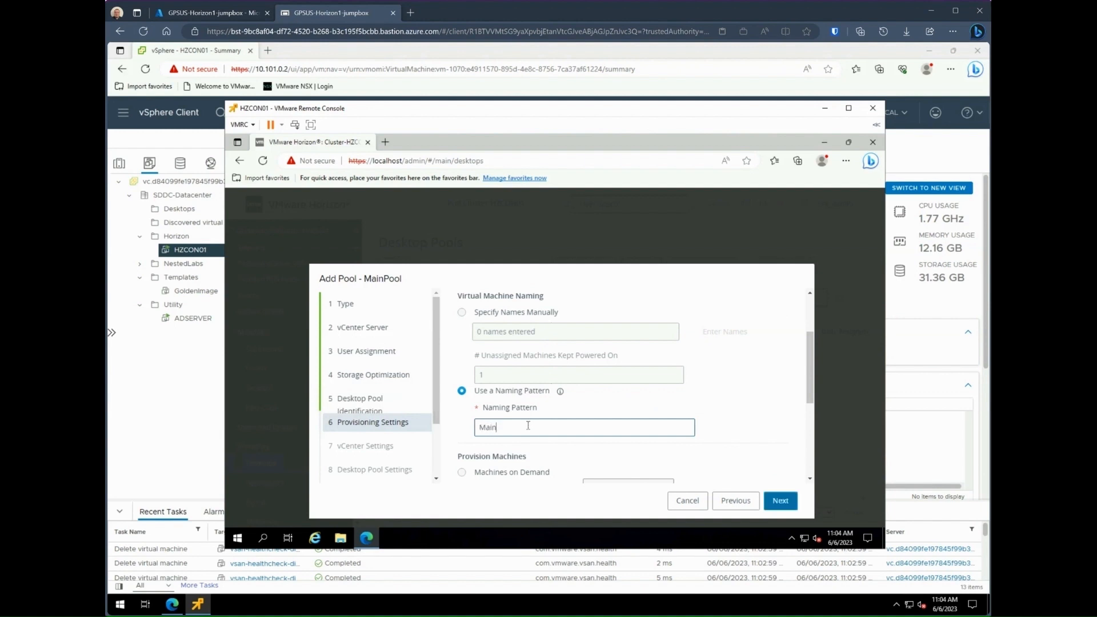
{"action": "type", "text": "Pool"}
{"action": "left_click_drag", "start_coordinate": [812, 382], "coordinate": [819, 427]}
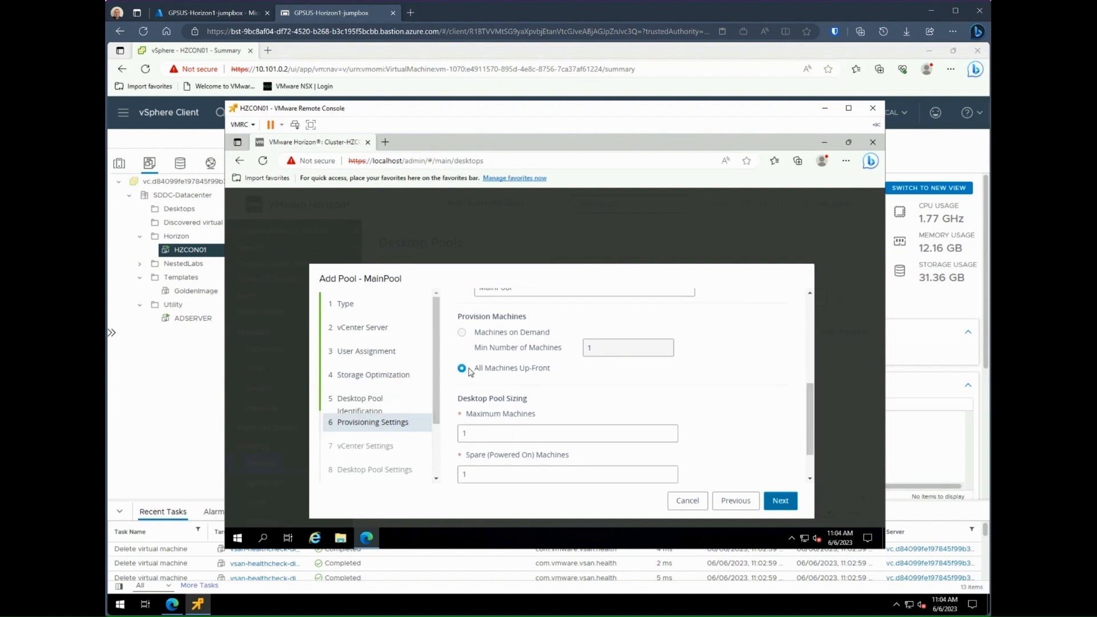
{"action": "left_click", "coordinate": [545, 437]}
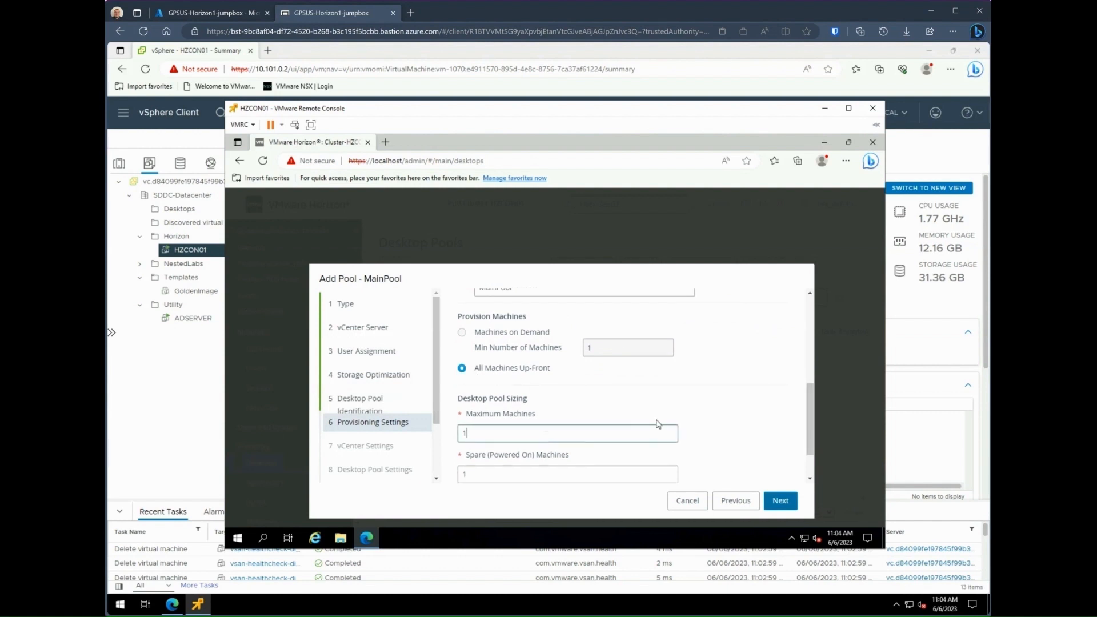
{"action": "key", "text": "BackSpace"}
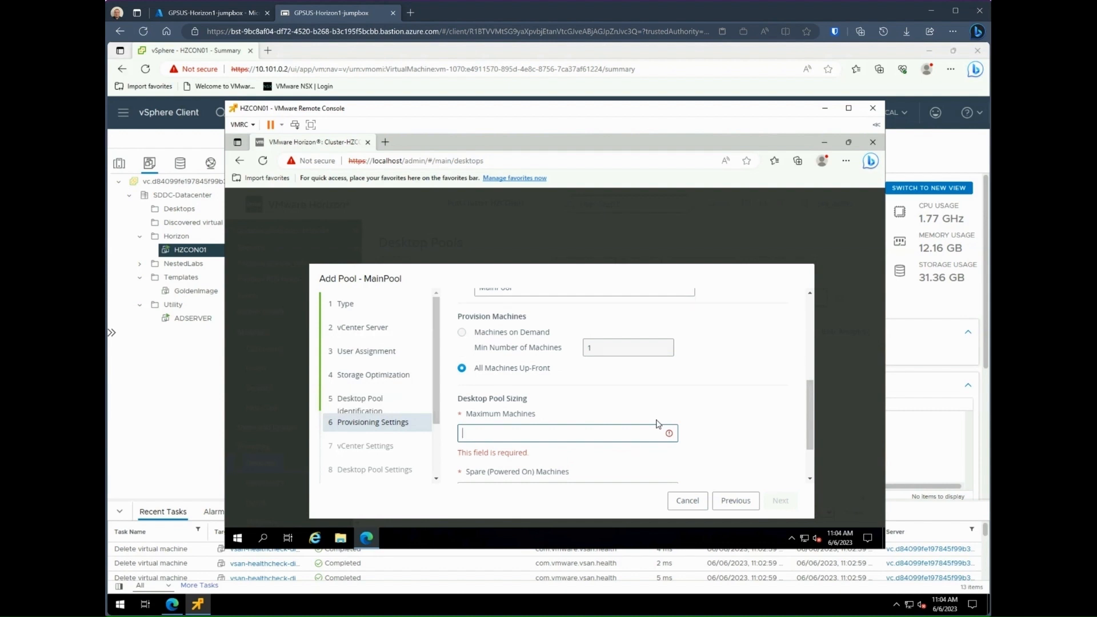
{"action": "type", "text": "5"}
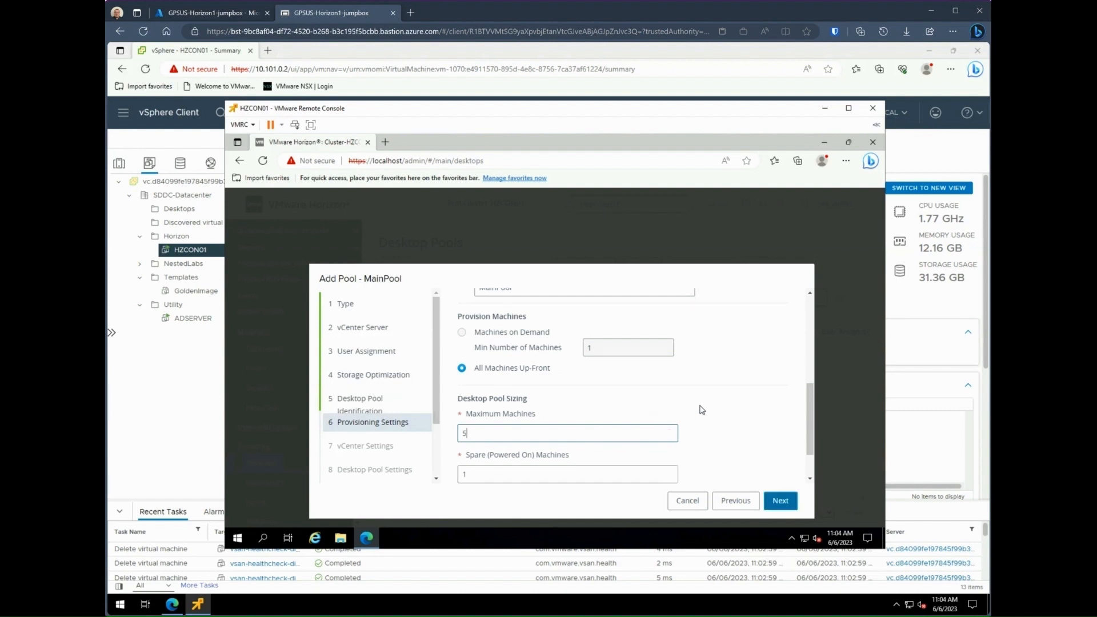
{"action": "scroll", "coordinate": [722, 428], "scroll_direction": "down", "scroll_amount": 2}
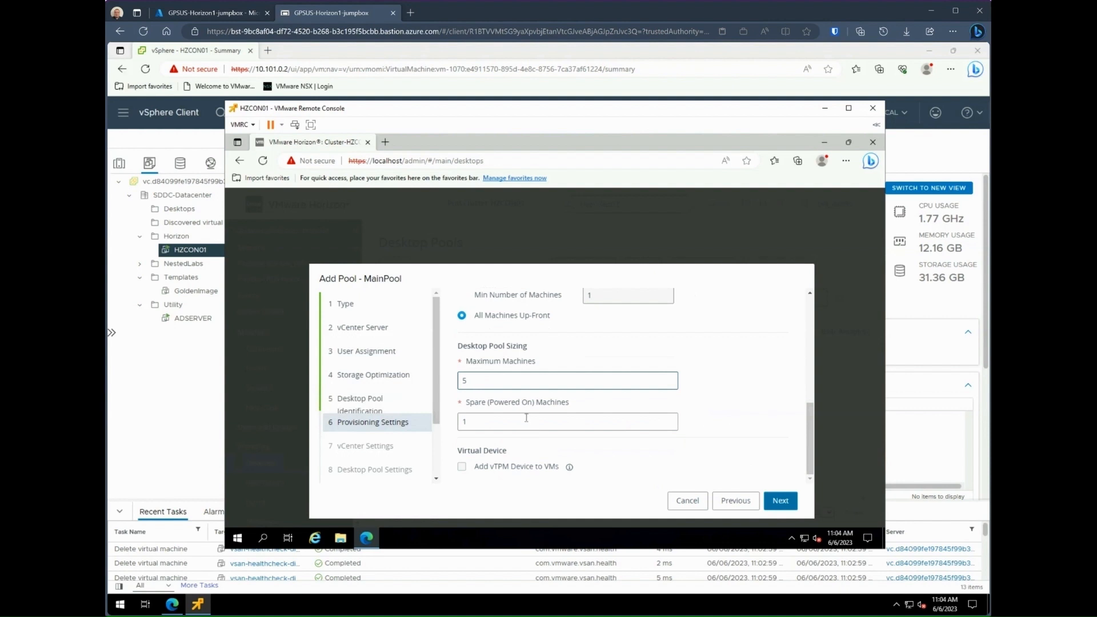
{"action": "left_click", "coordinate": [781, 501]}
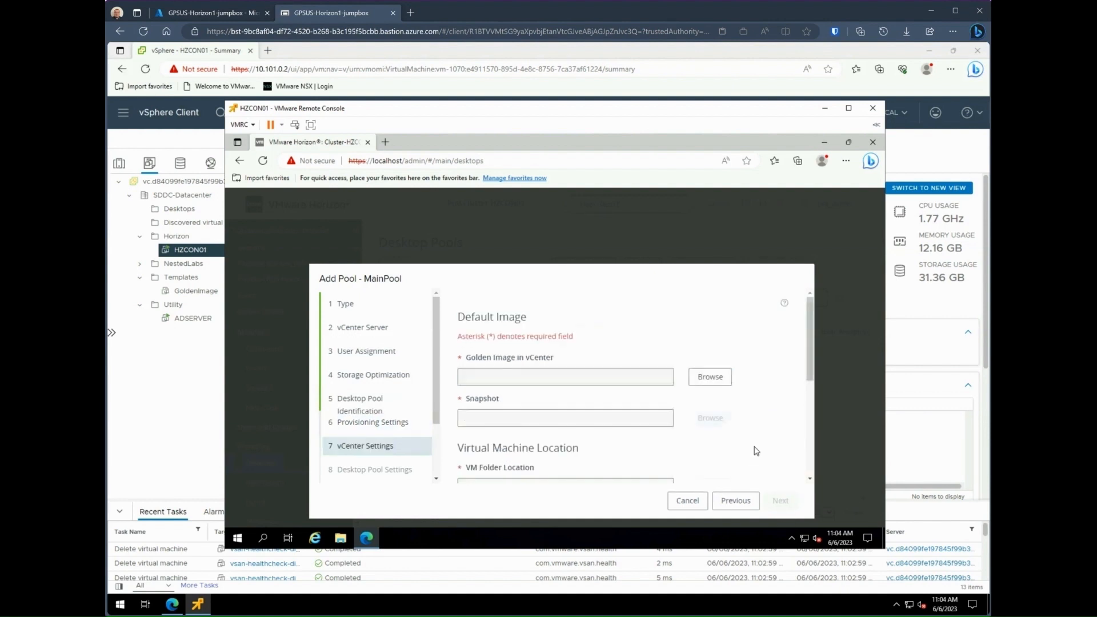
Step: Select GoldenImage as the golden image with its MasterSnap snapshot
{"action": "left_click", "coordinate": [716, 379]}
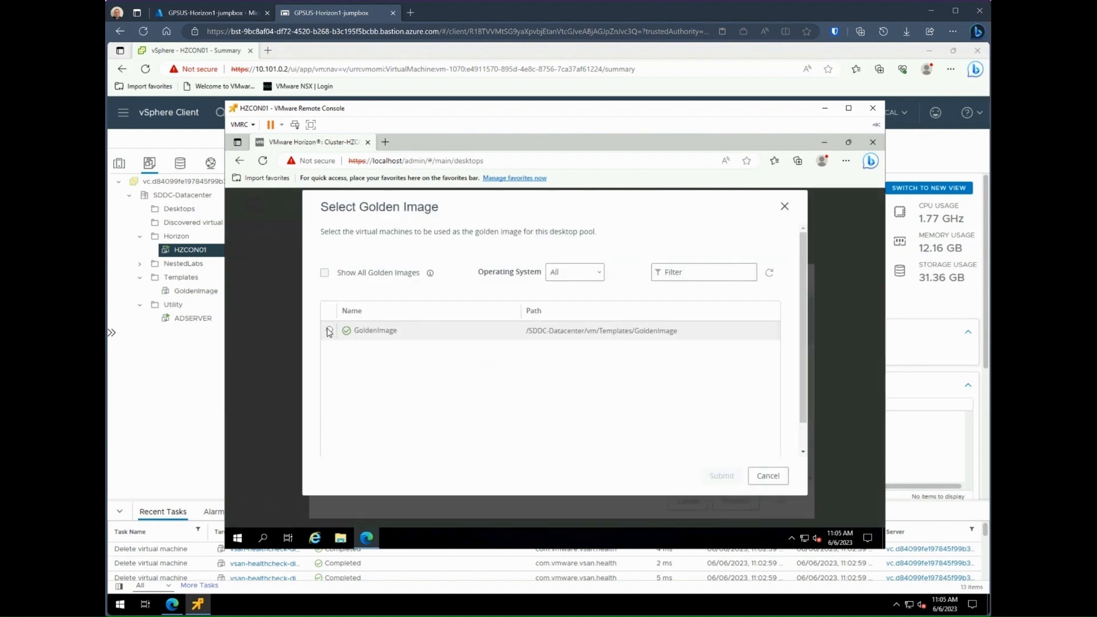
{"action": "left_click", "coordinate": [329, 331]}
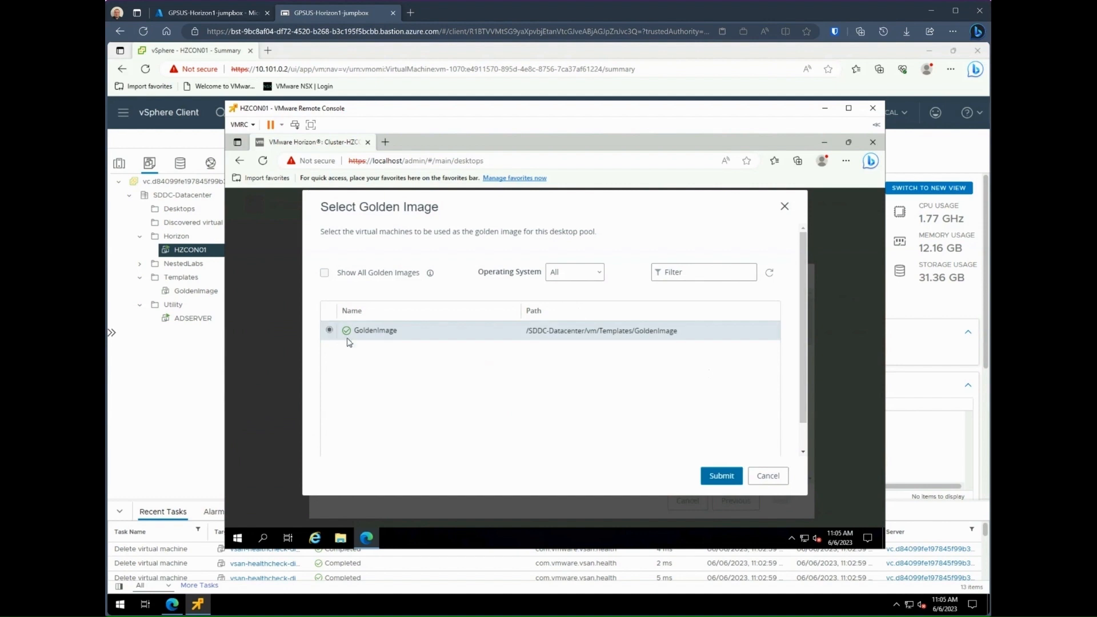
{"action": "left_click", "coordinate": [725, 477]}
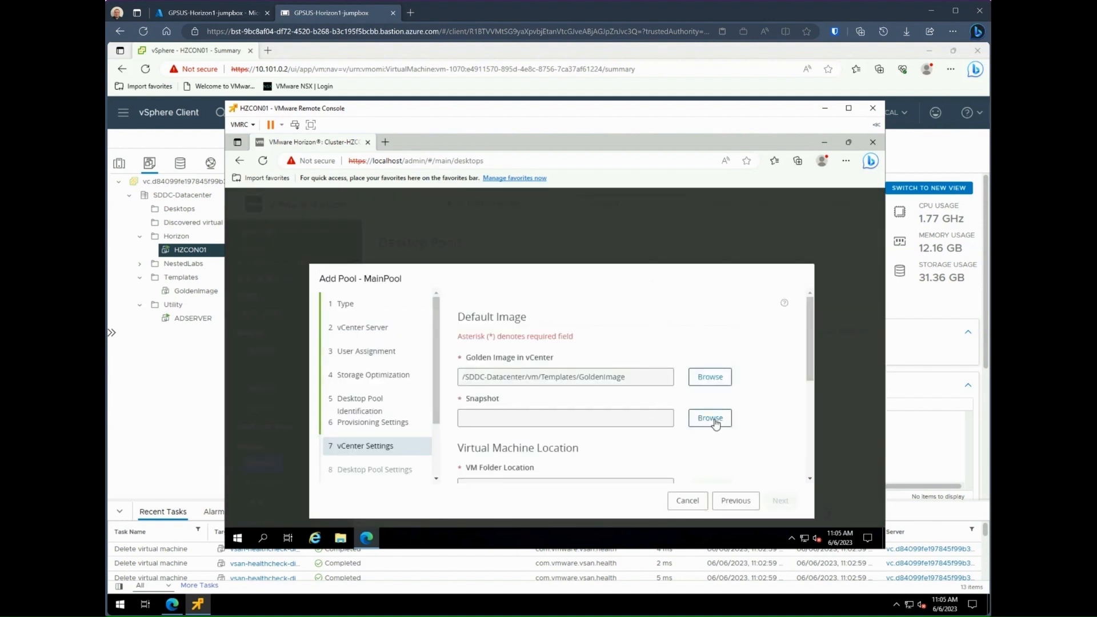
{"action": "left_click", "coordinate": [710, 418]}
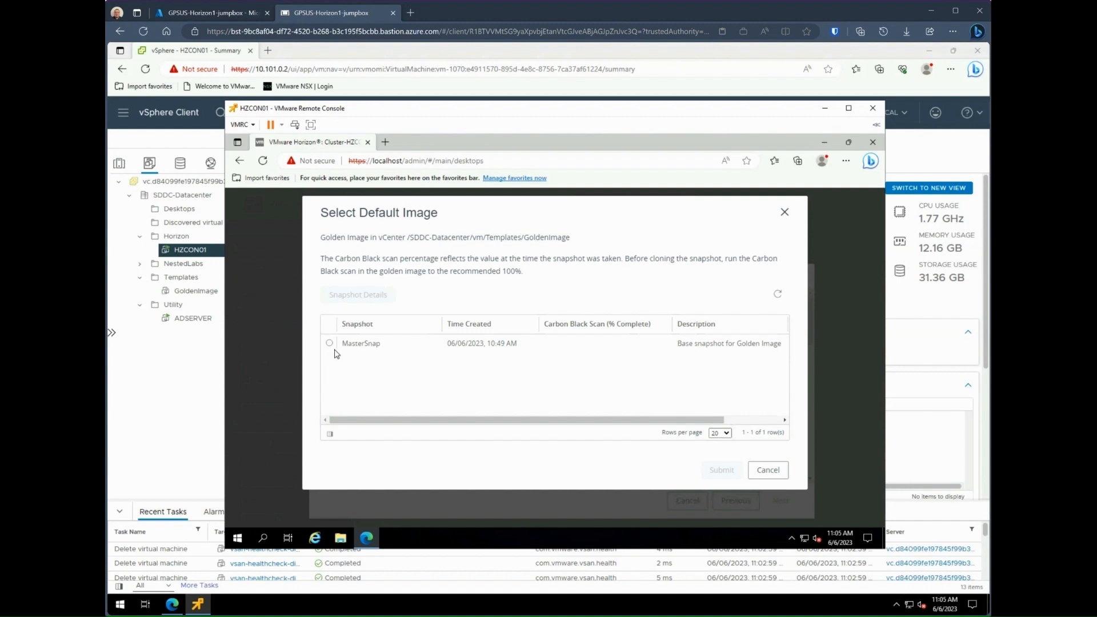
{"action": "left_click", "coordinate": [329, 343]}
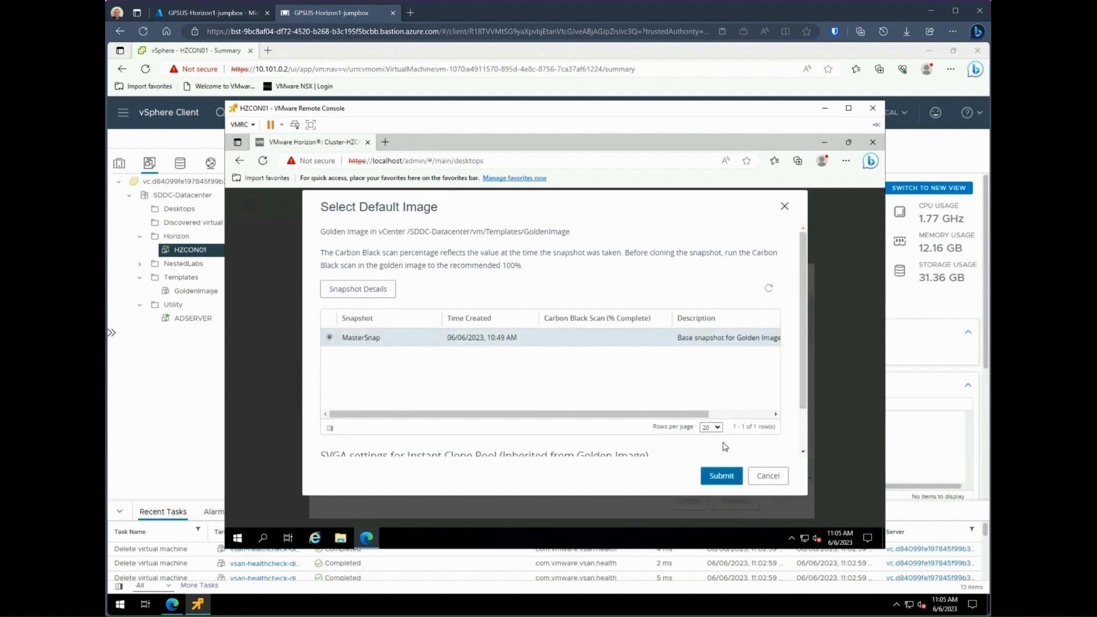
{"action": "left_click", "coordinate": [729, 476]}
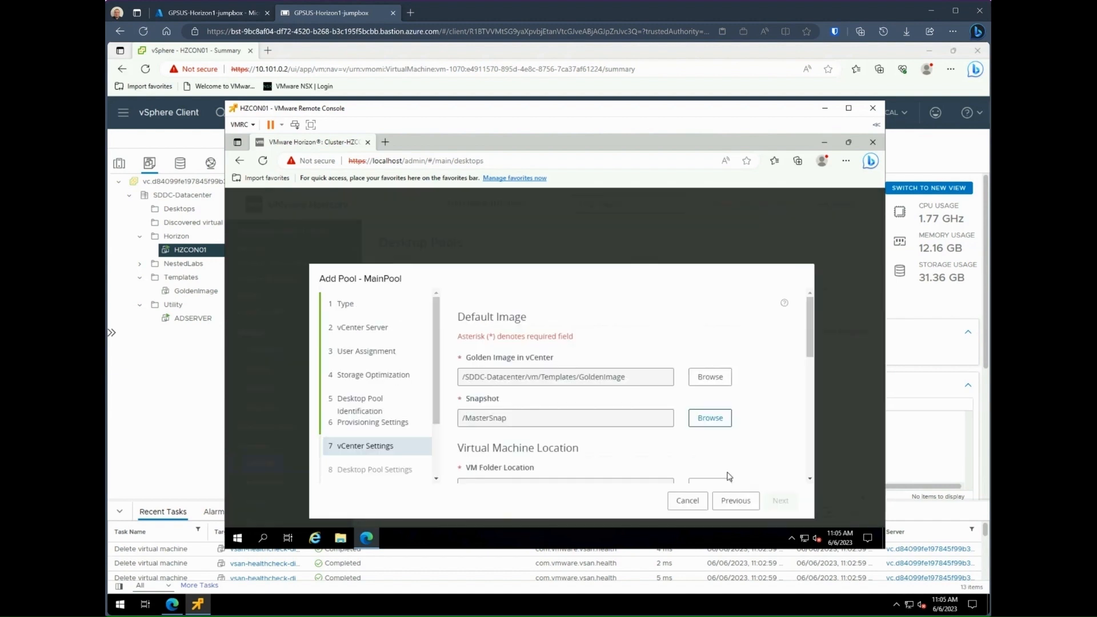
Step: Place the pool's VMs in the Desktops folder on Cluster-1
{"action": "scroll", "coordinate": [782, 454], "scroll_direction": "down", "scroll_amount": 2}
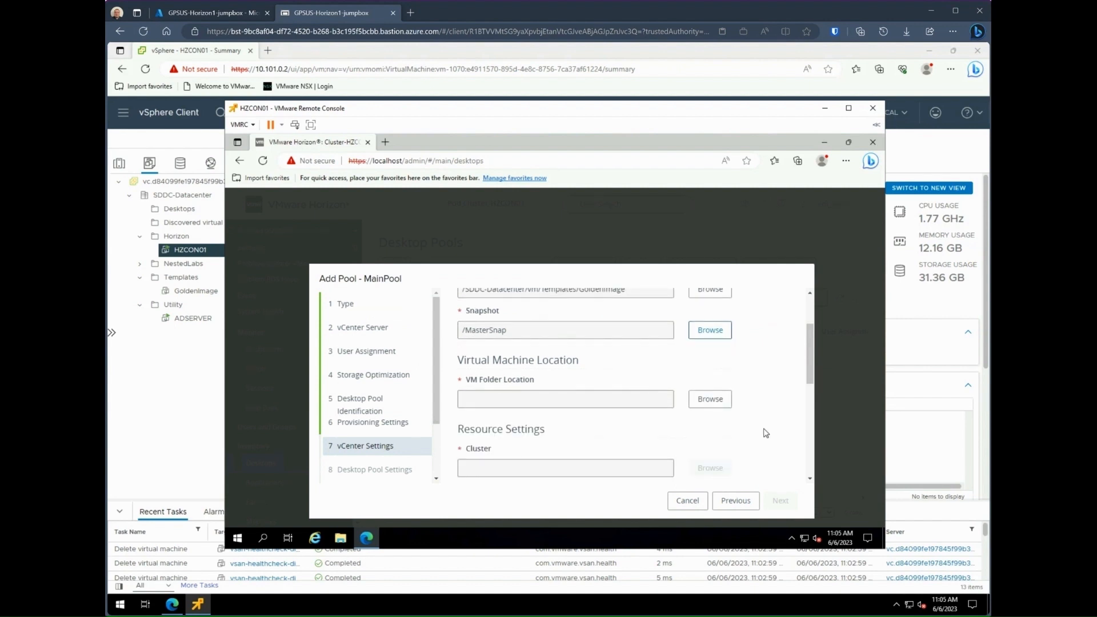
{"action": "left_click", "coordinate": [711, 400]}
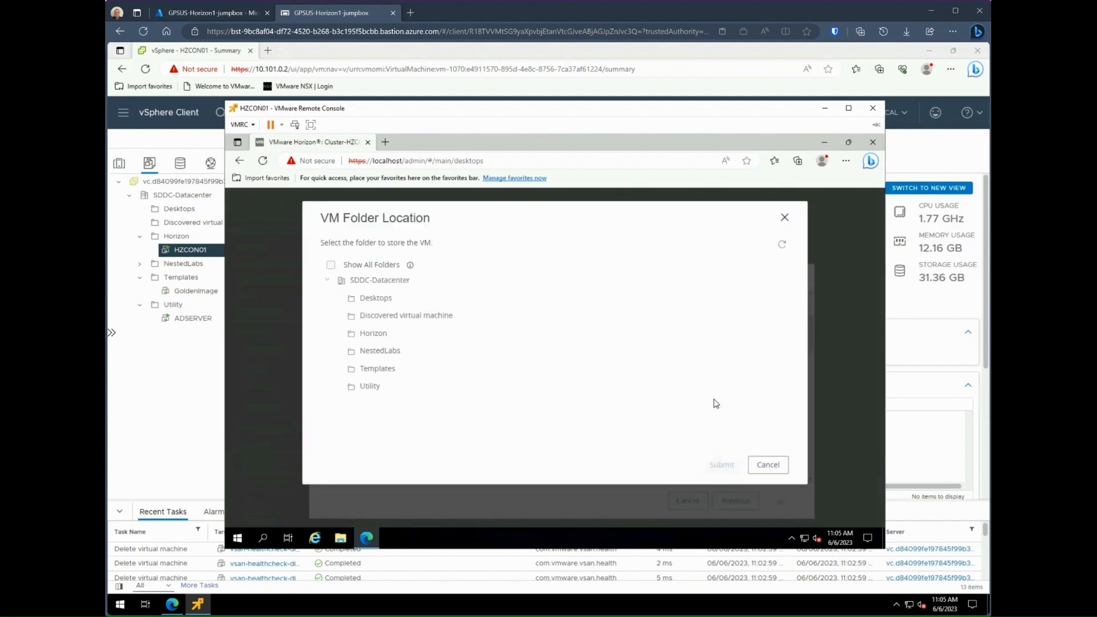
{"action": "left_click", "coordinate": [381, 300]}
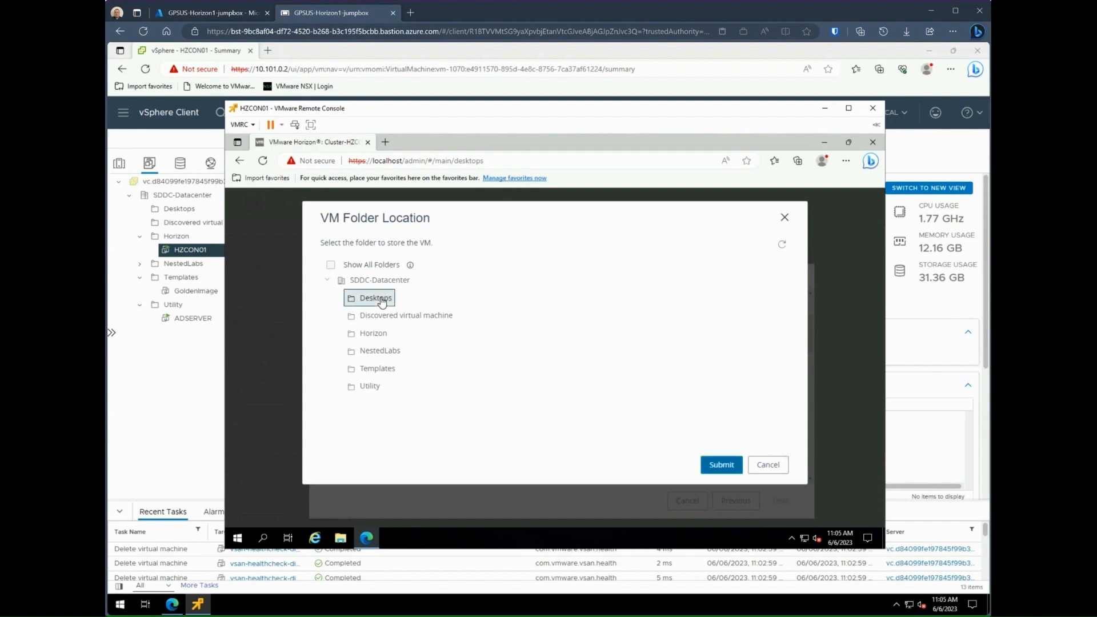
{"action": "left_click", "coordinate": [732, 467]}
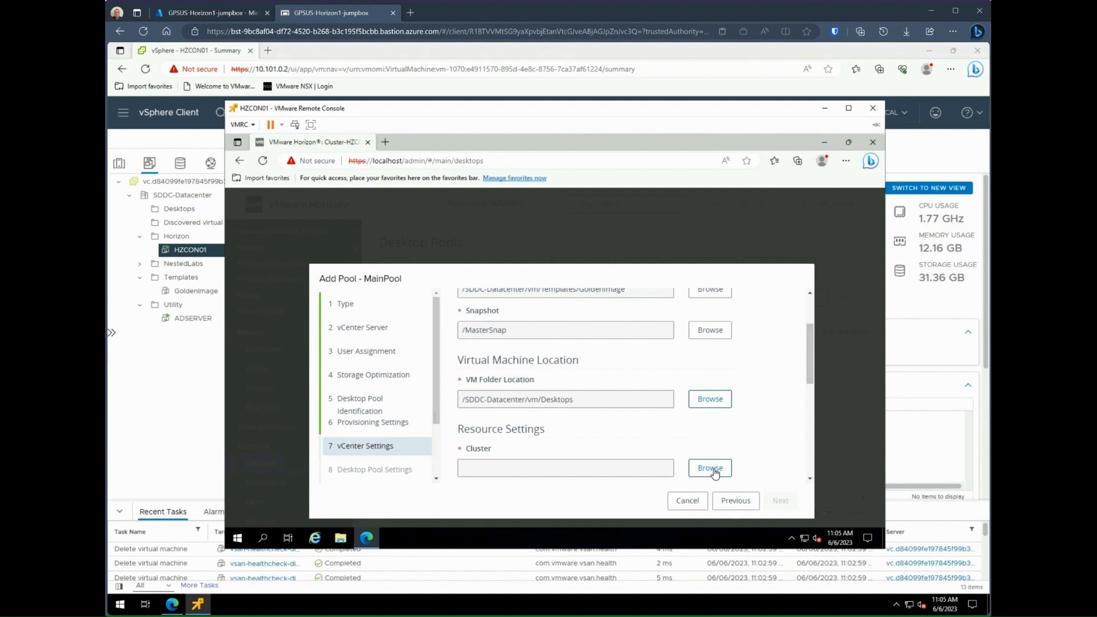
{"action": "left_click", "coordinate": [714, 470]}
{"action": "left_click", "coordinate": [372, 297]}
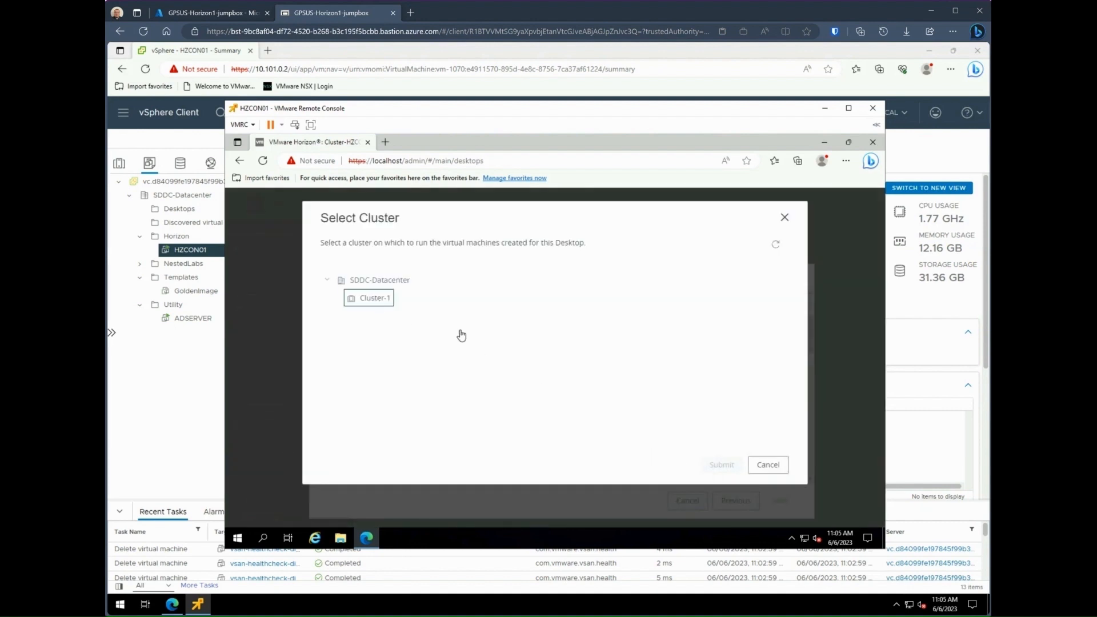
{"action": "left_click", "coordinate": [720, 463]}
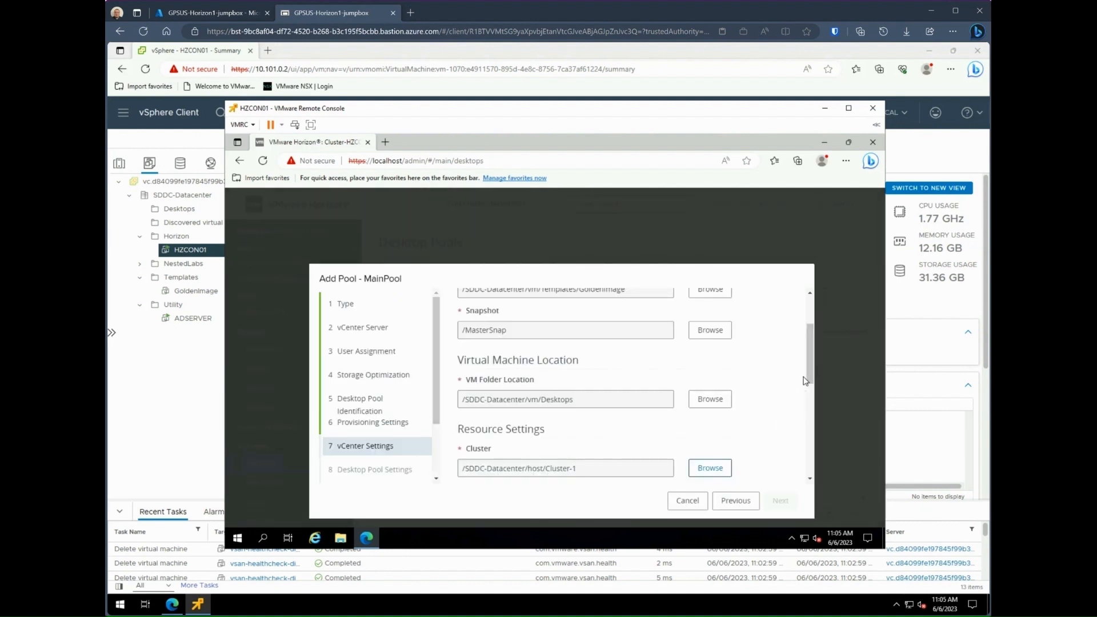
Step: Use the Cluster-1 resource pool and vsanDatastore for the instant clones
{"action": "left_click_drag", "start_coordinate": [809, 377], "coordinate": [816, 412]}
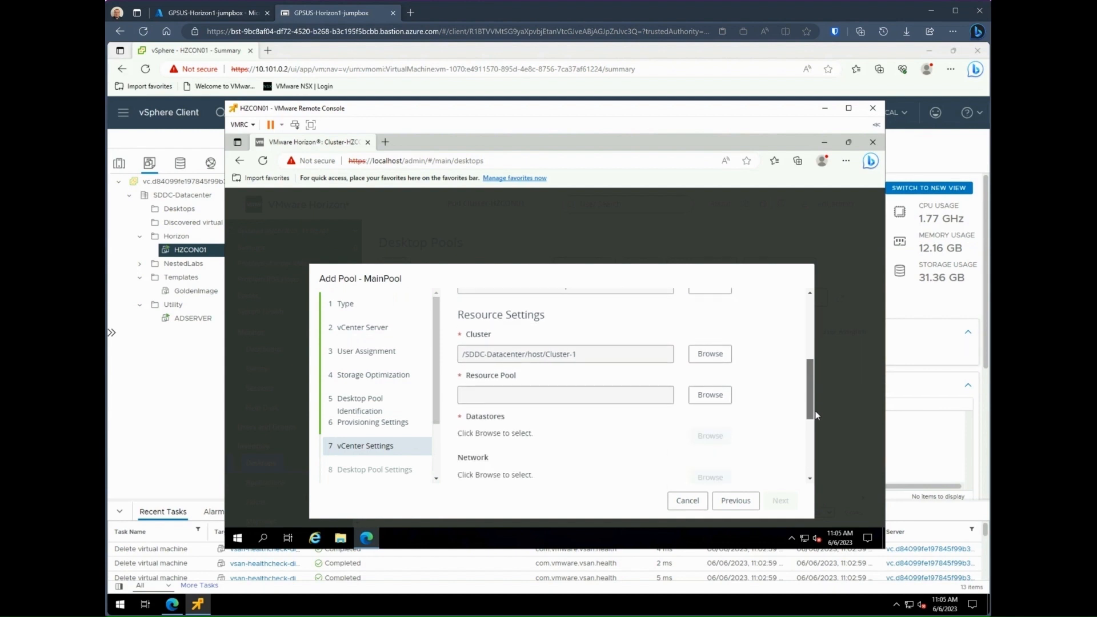
{"action": "left_click", "coordinate": [711, 358]}
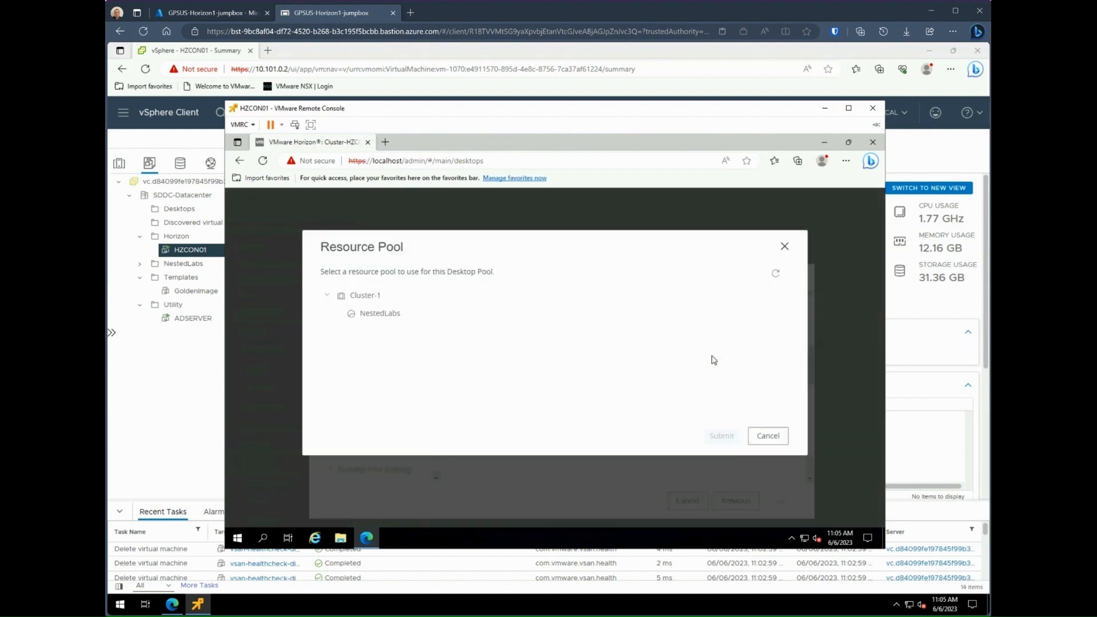
{"action": "left_click", "coordinate": [371, 297]}
{"action": "left_click", "coordinate": [721, 436]}
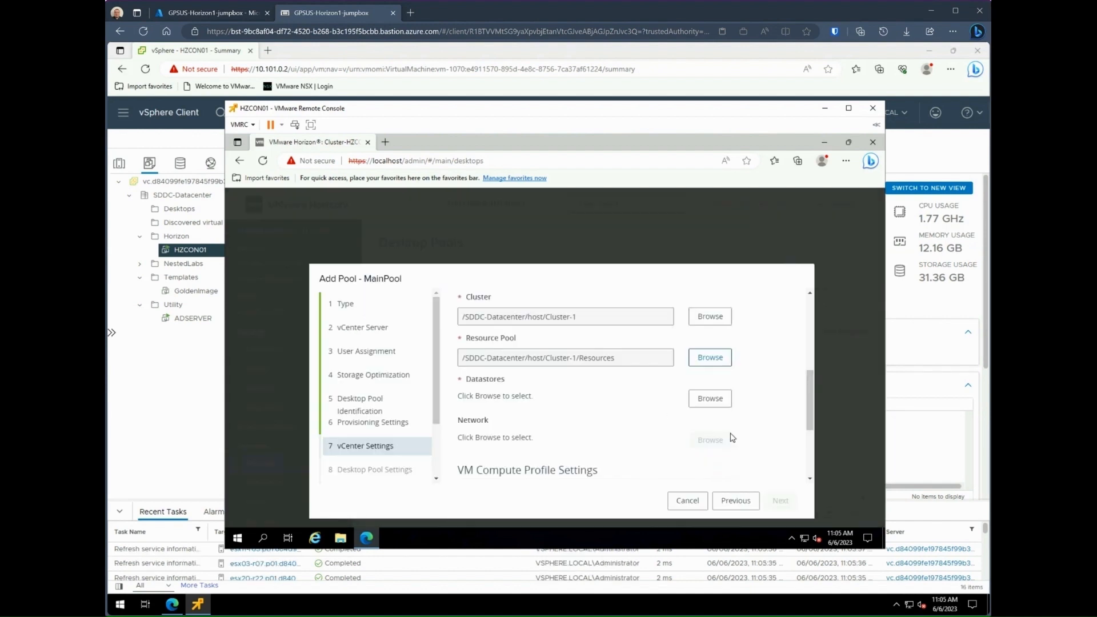
{"action": "left_click", "coordinate": [710, 400]}
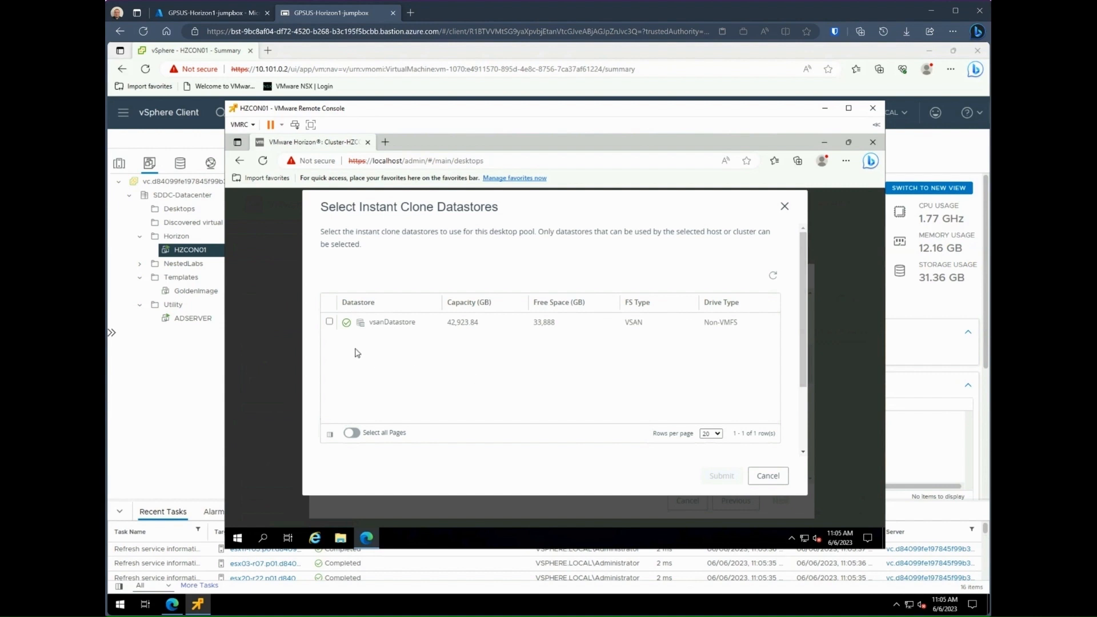
{"action": "left_click", "coordinate": [329, 322]}
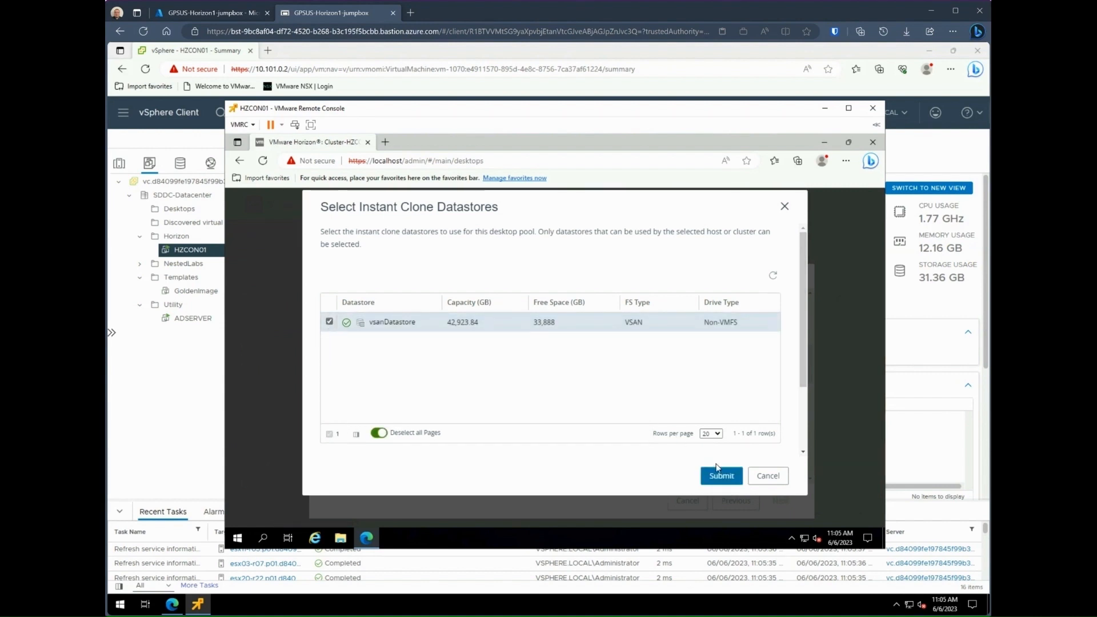
{"action": "left_click", "coordinate": [722, 475]}
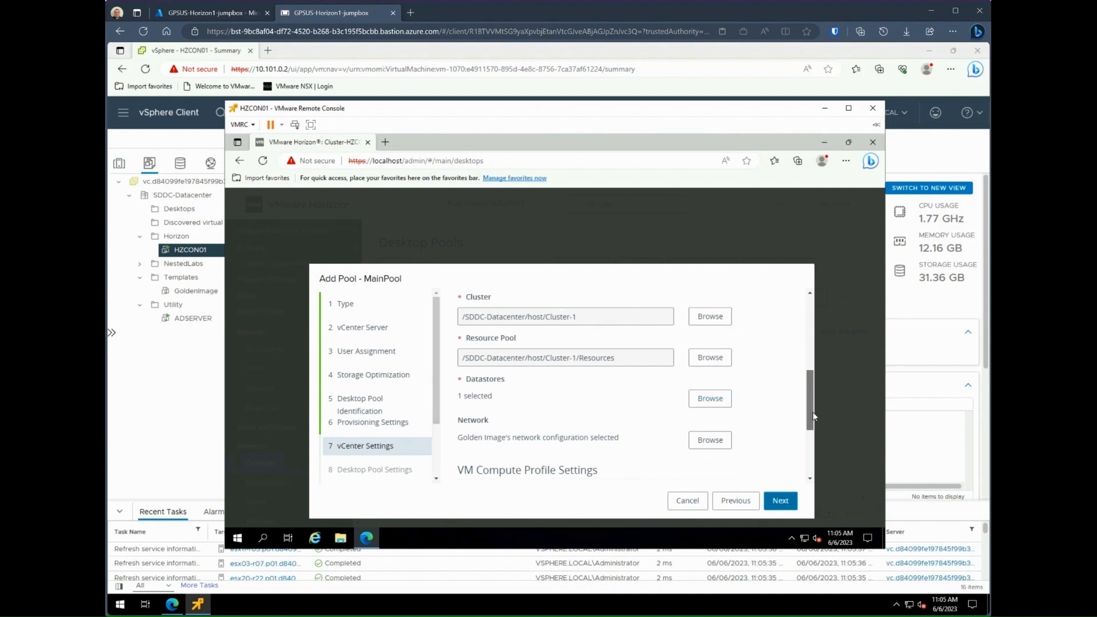
{"action": "left_click_drag", "start_coordinate": [812, 412], "coordinate": [816, 455]}
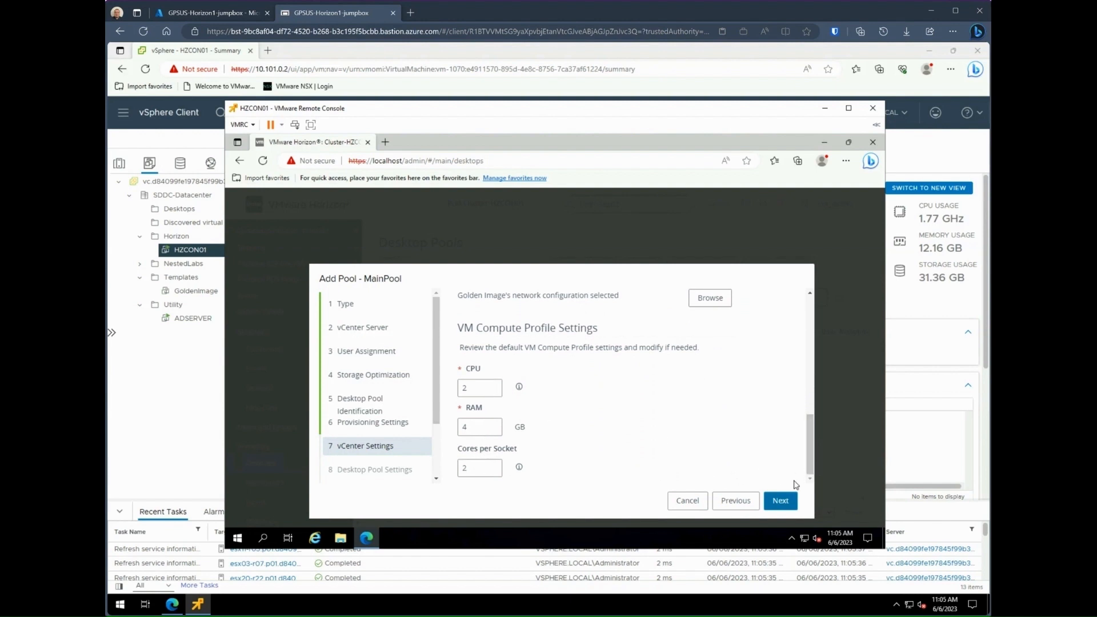
{"action": "left_click", "coordinate": [778, 500]}
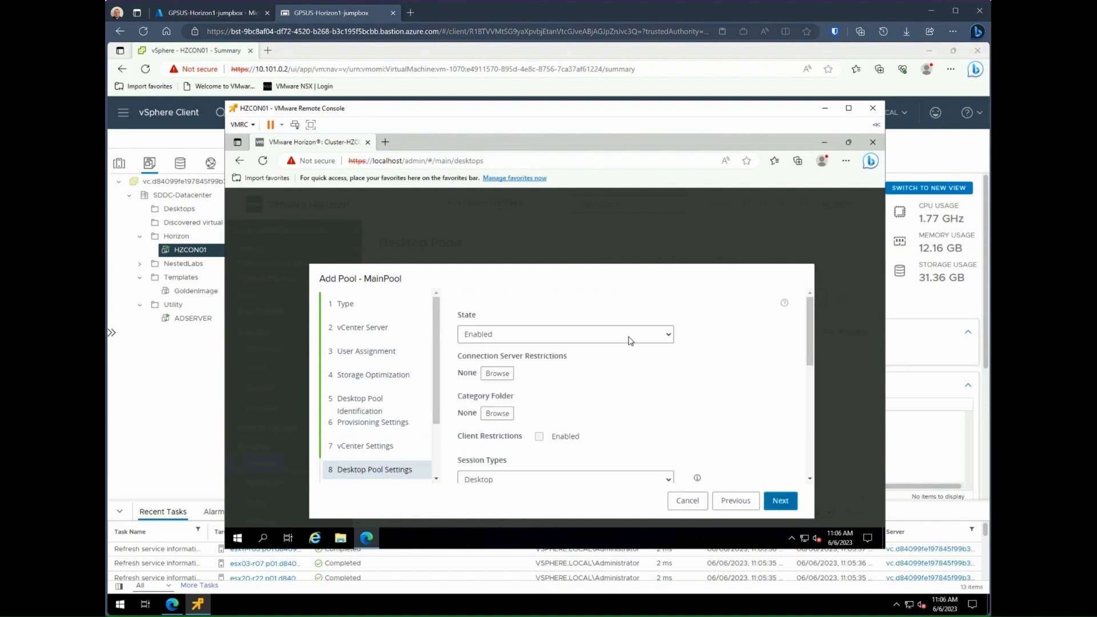
Step: Keep the pool Enabled and log users off 60 minutes after disconnect
{"action": "left_click", "coordinate": [632, 339]}
{"action": "left_click", "coordinate": [632, 338]}
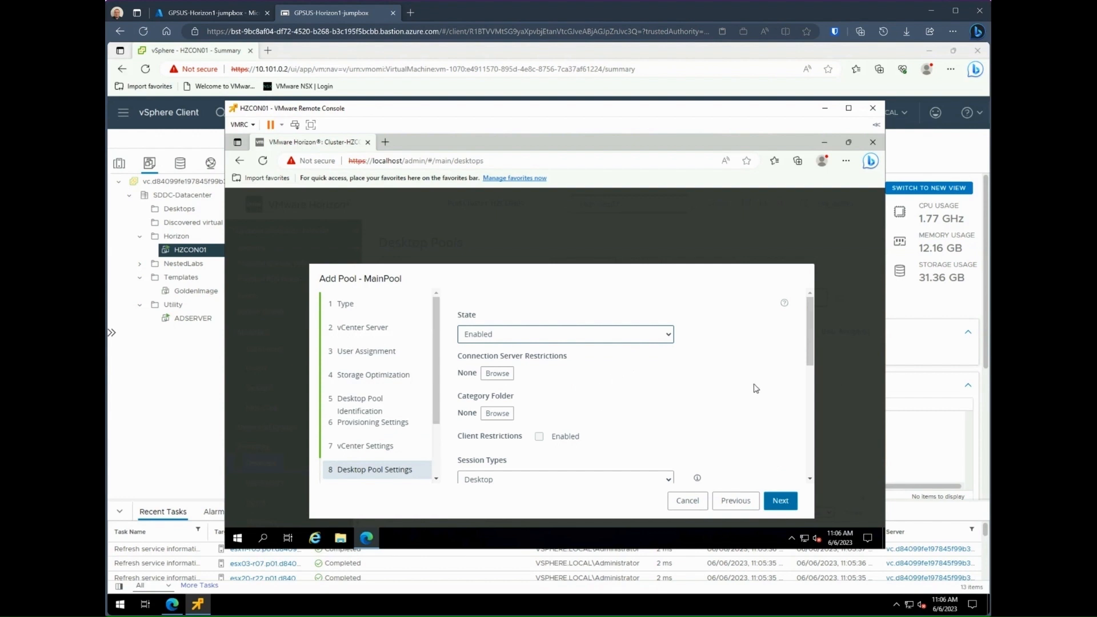
{"action": "scroll", "coordinate": [810, 352], "scroll_direction": "down", "scroll_amount": 2}
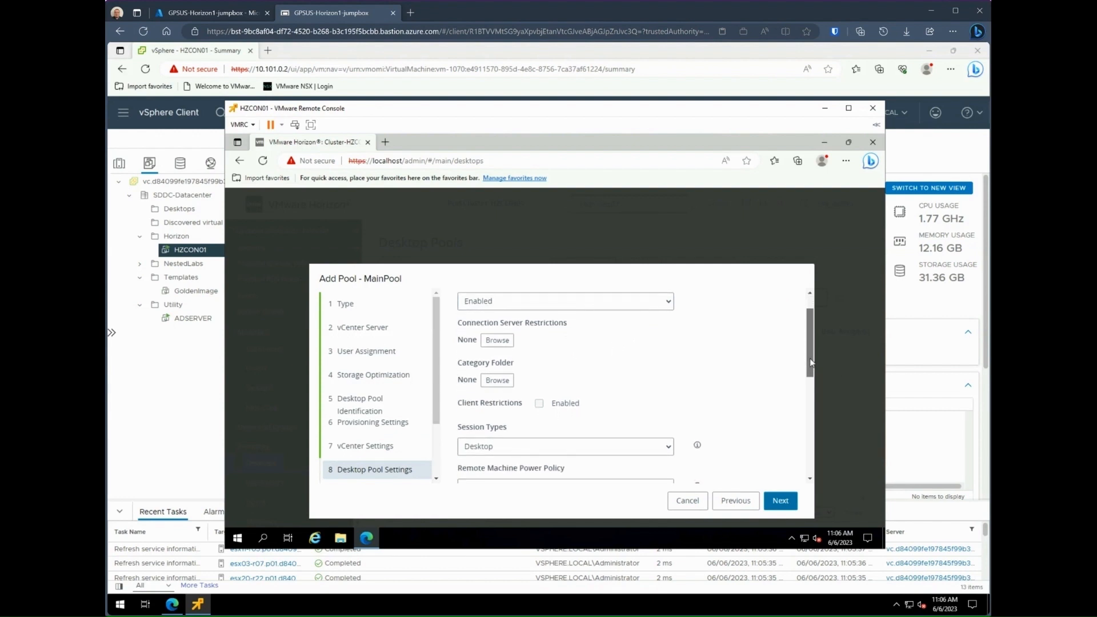
{"action": "left_click_drag", "start_coordinate": [810, 362], "coordinate": [813, 398]}
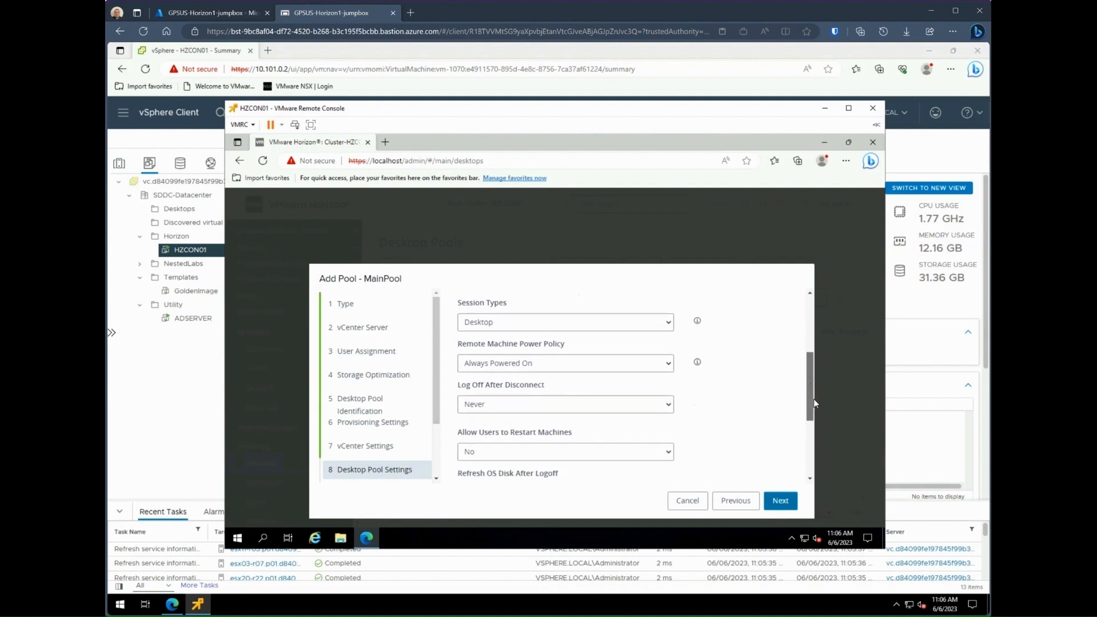
{"action": "left_click", "coordinate": [671, 397]}
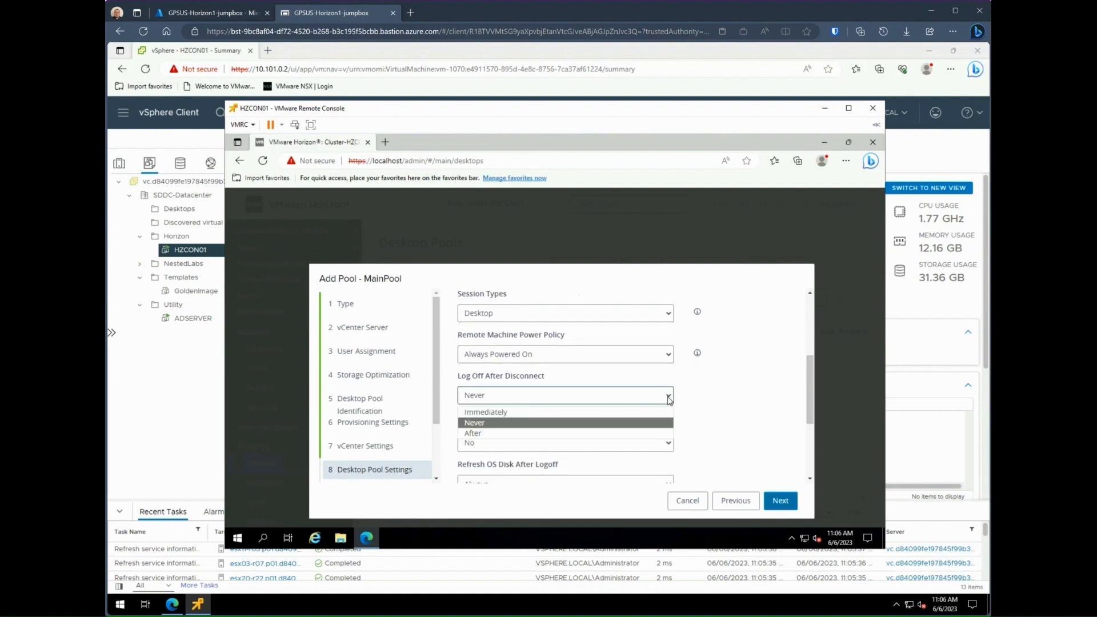
{"action": "left_click", "coordinate": [485, 432]}
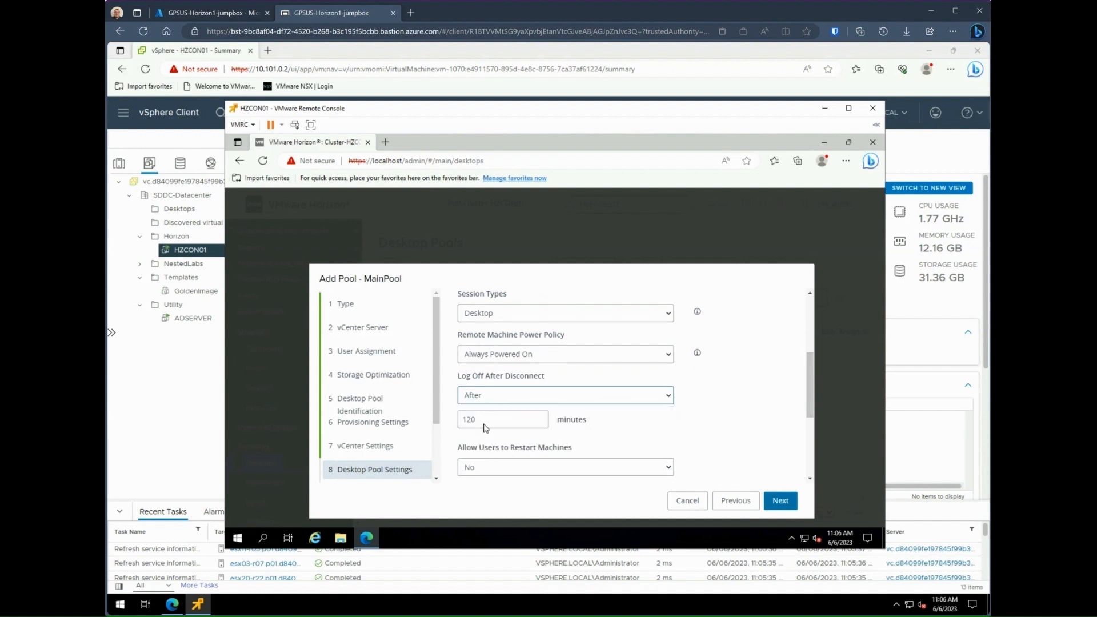
{"action": "double_click", "coordinate": [494, 417]}
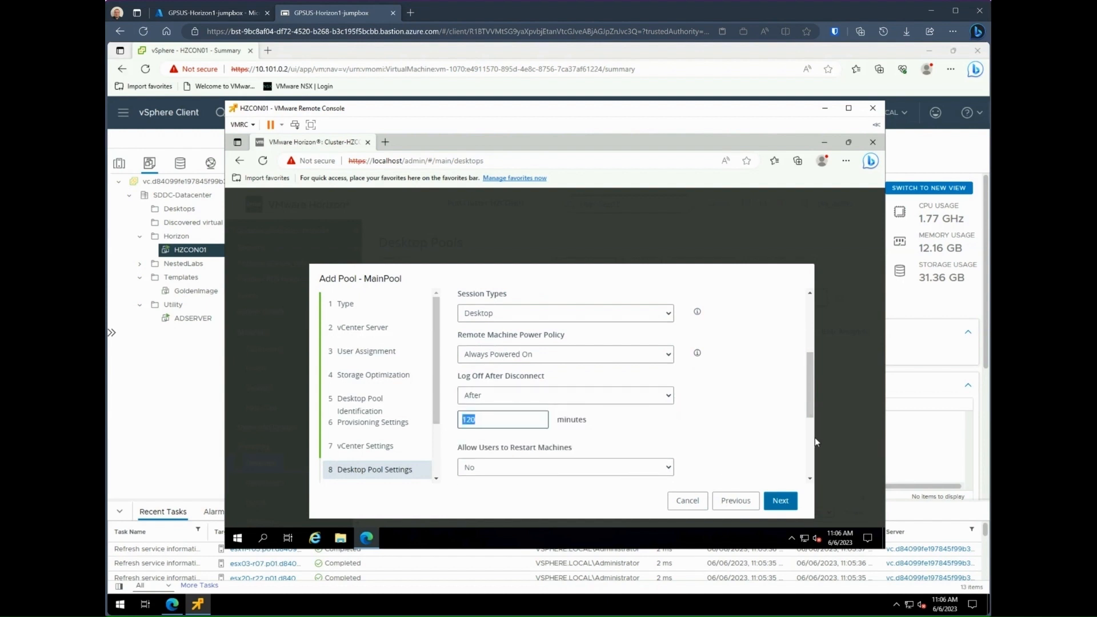
{"action": "key", "text": "Right"}
{"action": "key", "text": "BackSpace"}
{"action": "key", "text": "BackSpace"}
{"action": "key", "text": "BackSpace"}
{"action": "type", "text": "60"}
Step: Set Allow Users to Restart Machines to Yes
{"action": "left_click", "coordinate": [665, 467]}
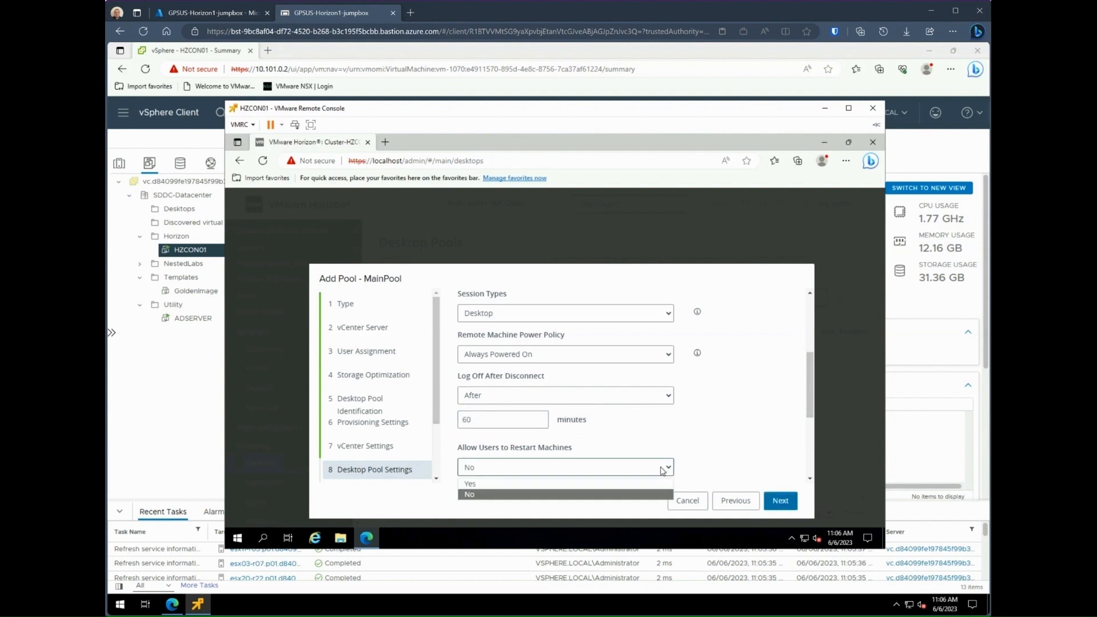
{"action": "left_click", "coordinate": [528, 484]}
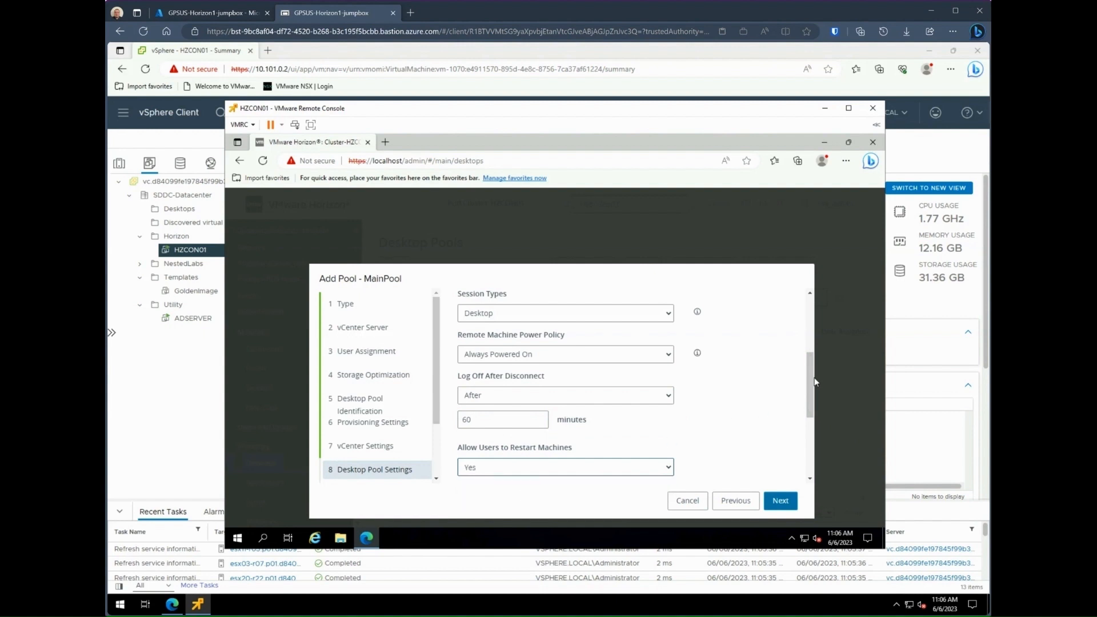
{"action": "left_click_drag", "start_coordinate": [815, 382], "coordinate": [829, 442]}
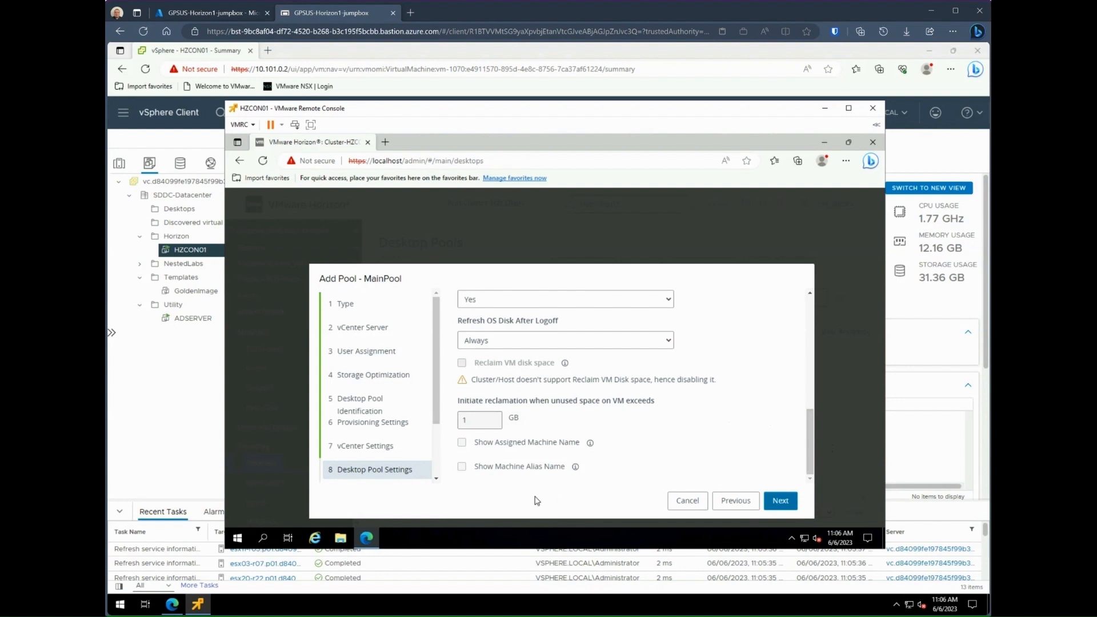
{"action": "left_click", "coordinate": [780, 501]}
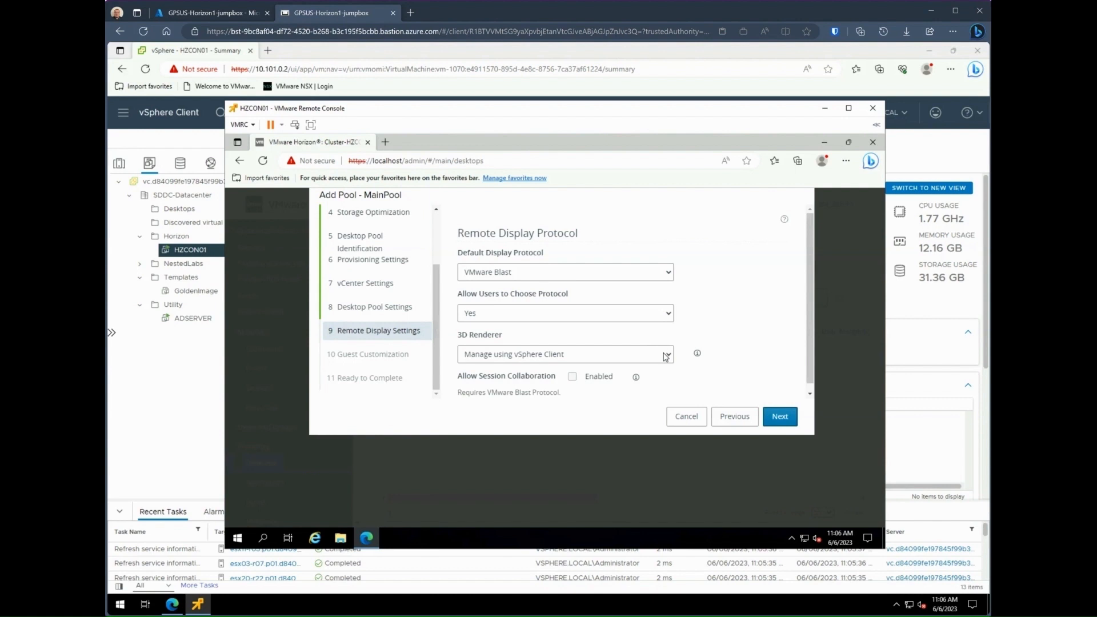
Step: Keep the default display settings and place MainPool's computer accounts in OU=Desktops,OU=Managed
{"action": "left_click", "coordinate": [786, 421]}
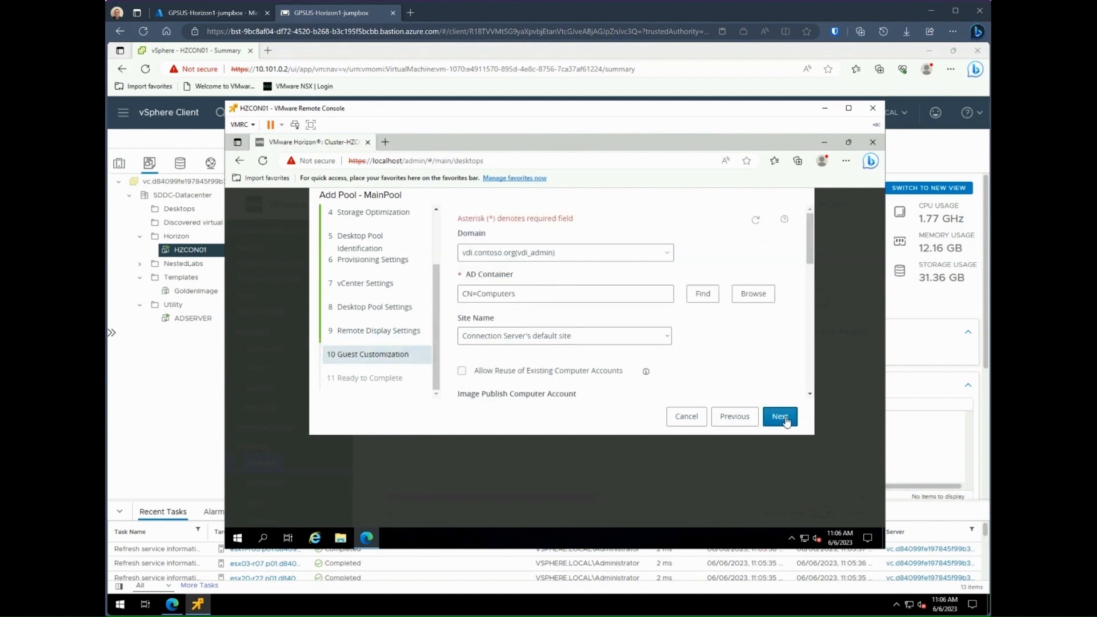
{"action": "left_click", "coordinate": [764, 294]}
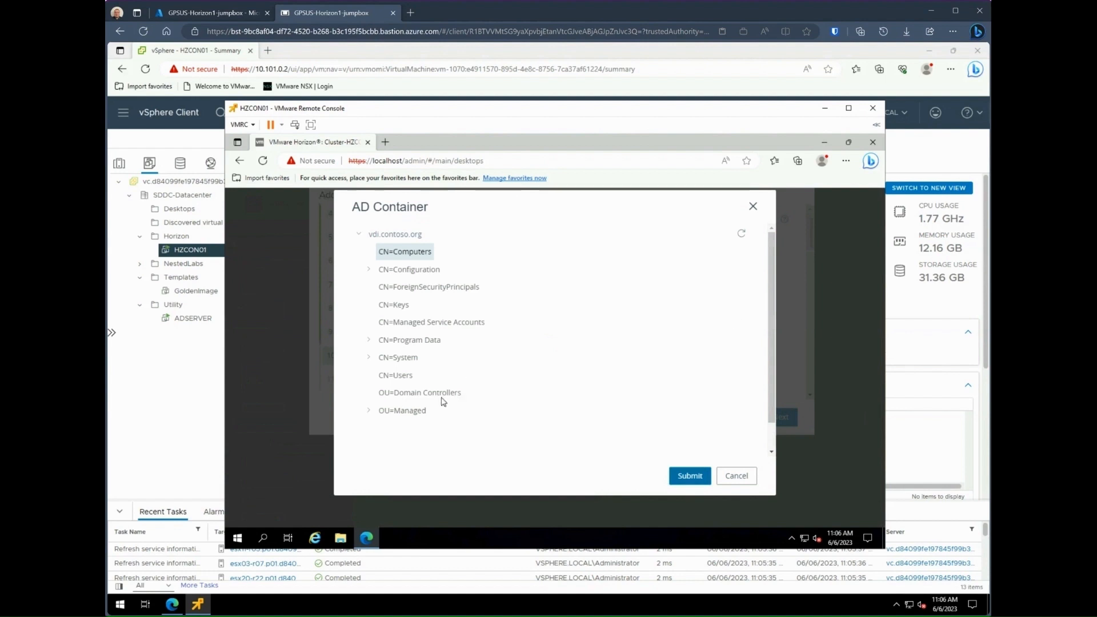
{"action": "left_click", "coordinate": [369, 410]}
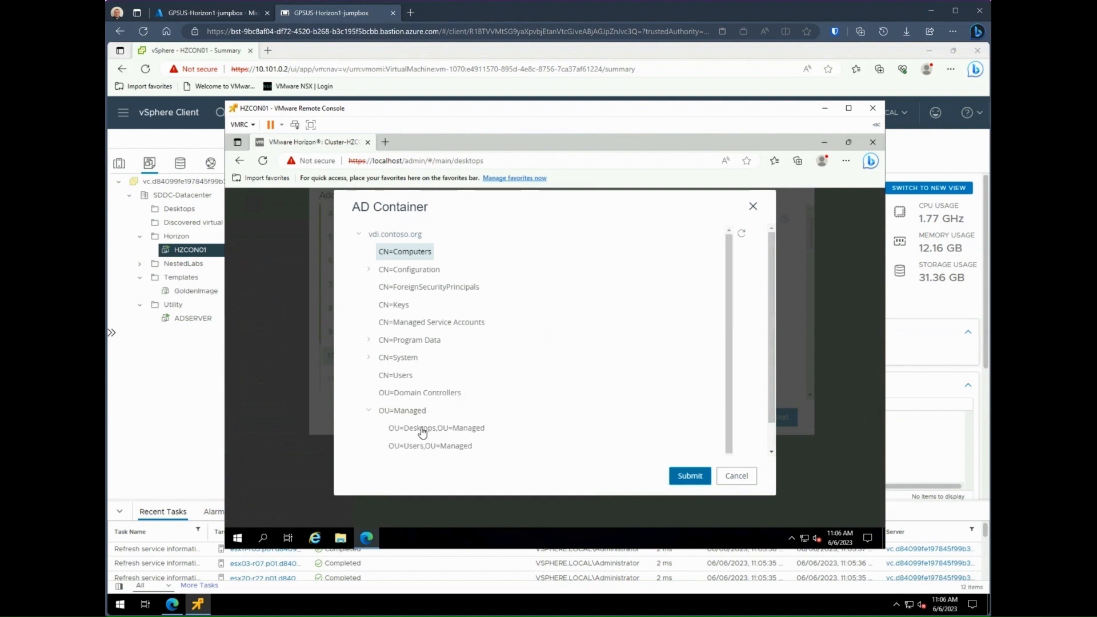
{"action": "left_click", "coordinate": [422, 429]}
{"action": "left_click", "coordinate": [689, 476]}
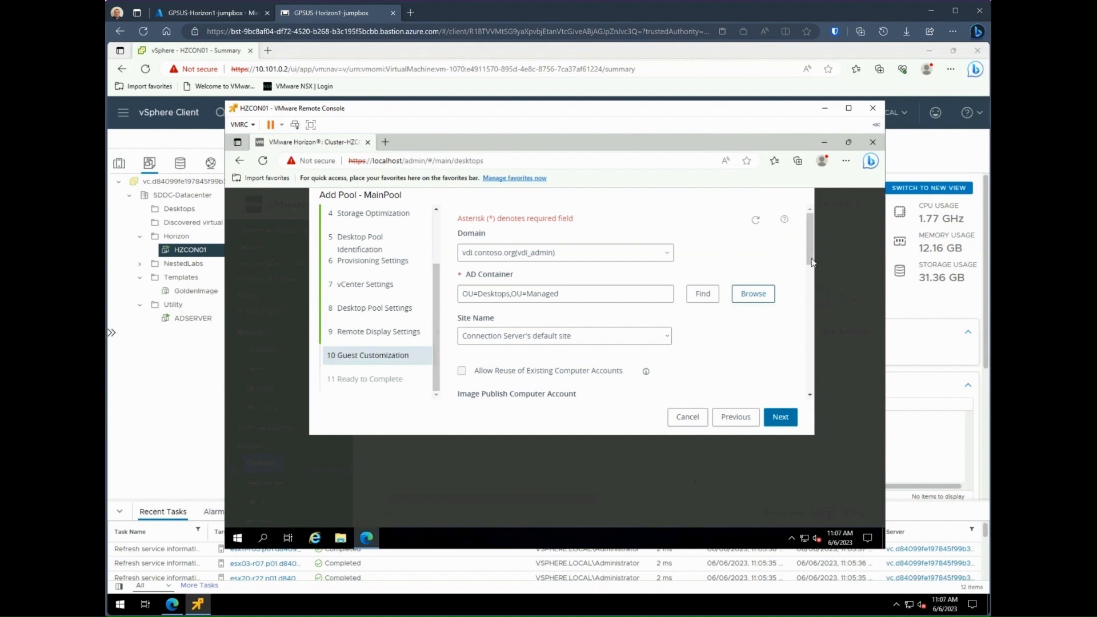
{"action": "left_click_drag", "start_coordinate": [812, 262], "coordinate": [812, 310]}
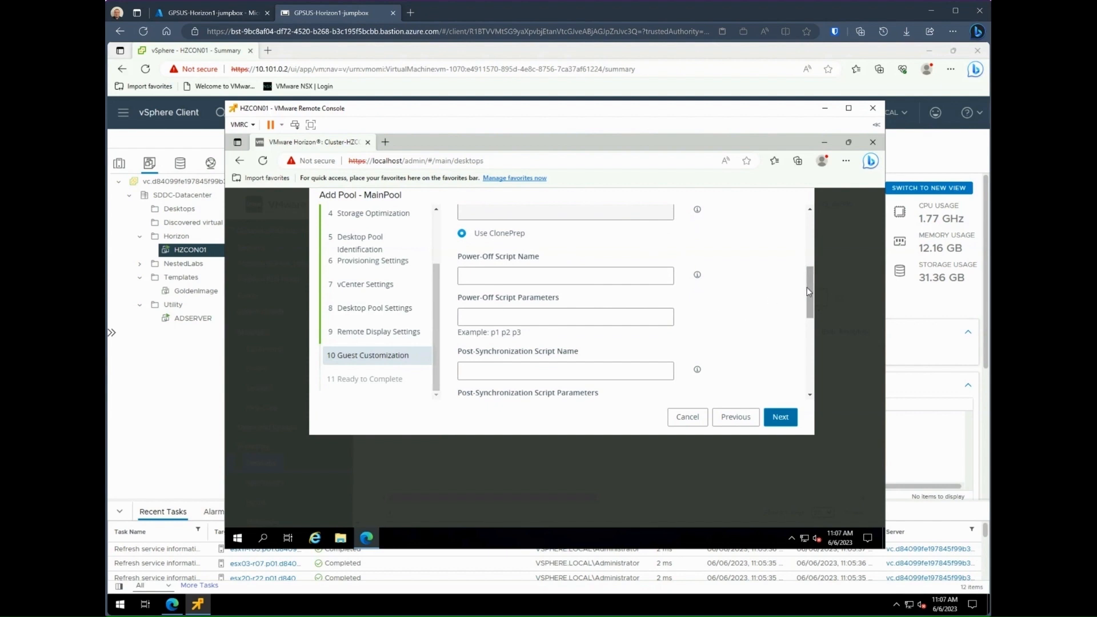
{"action": "left_click_drag", "start_coordinate": [807, 290], "coordinate": [816, 376]}
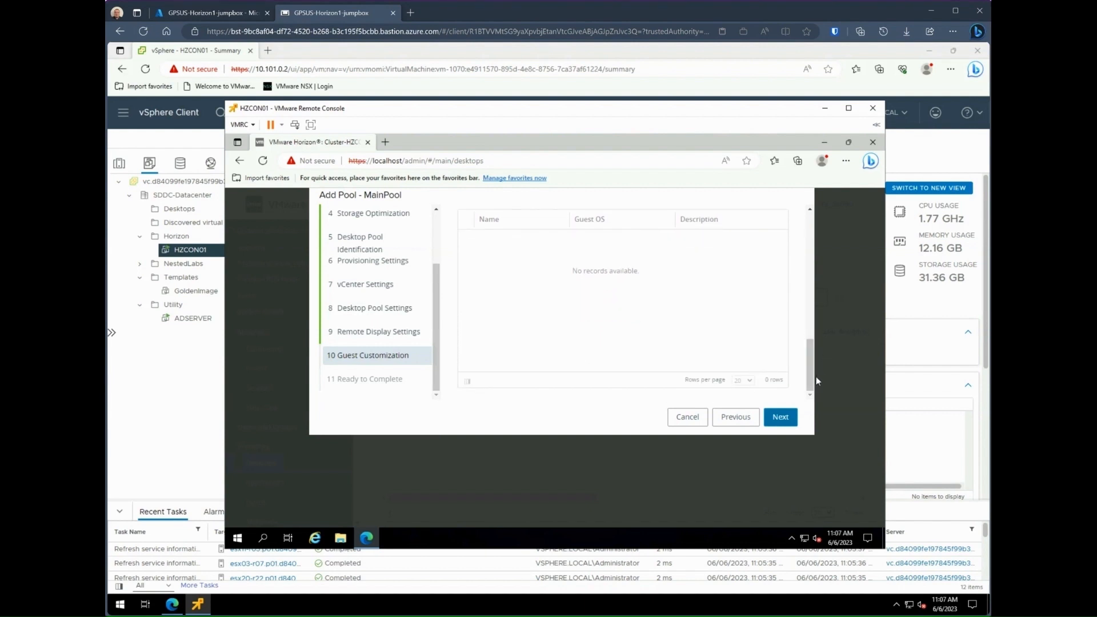
{"action": "left_click", "coordinate": [780, 416]}
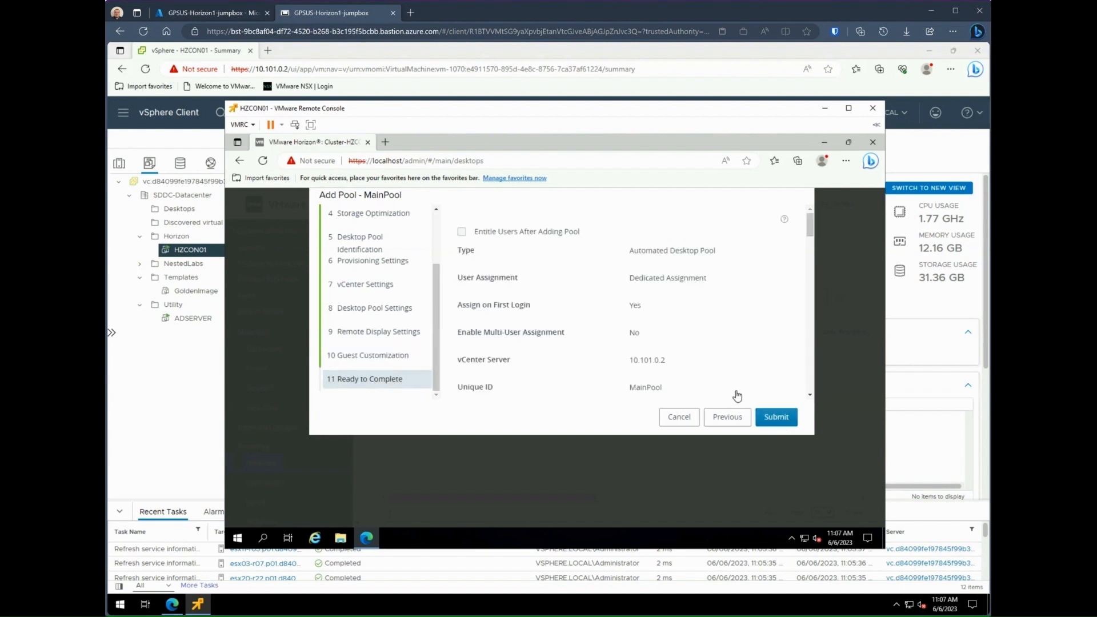
Step: Finish creating the MainPool pool with entitling users right after adding enabled
{"action": "left_click", "coordinate": [462, 232]}
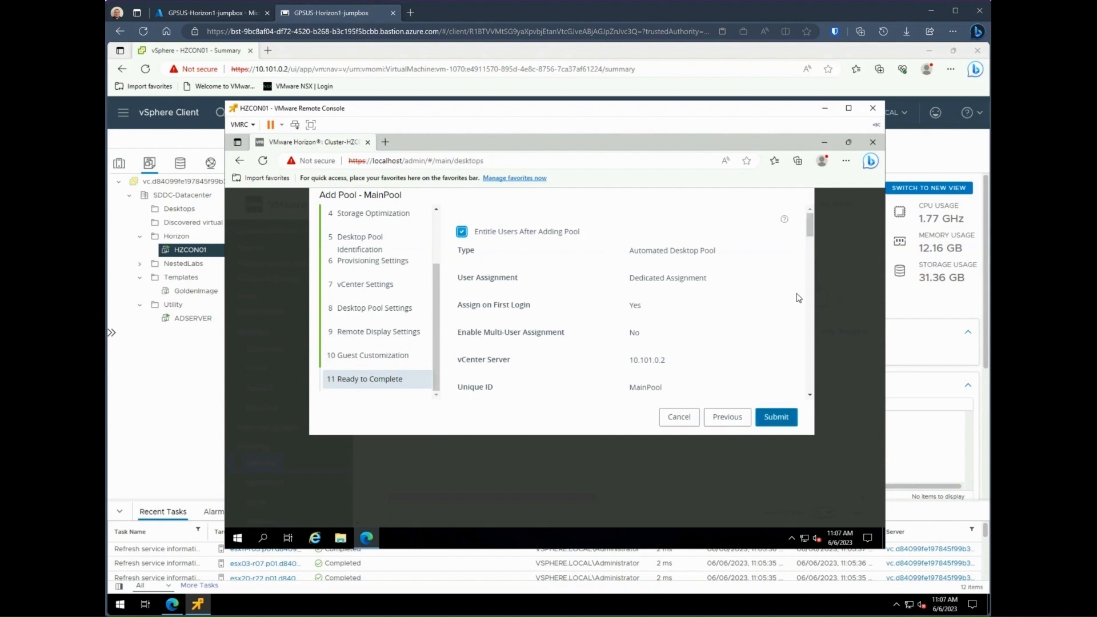
{"action": "left_click", "coordinate": [777, 419]}
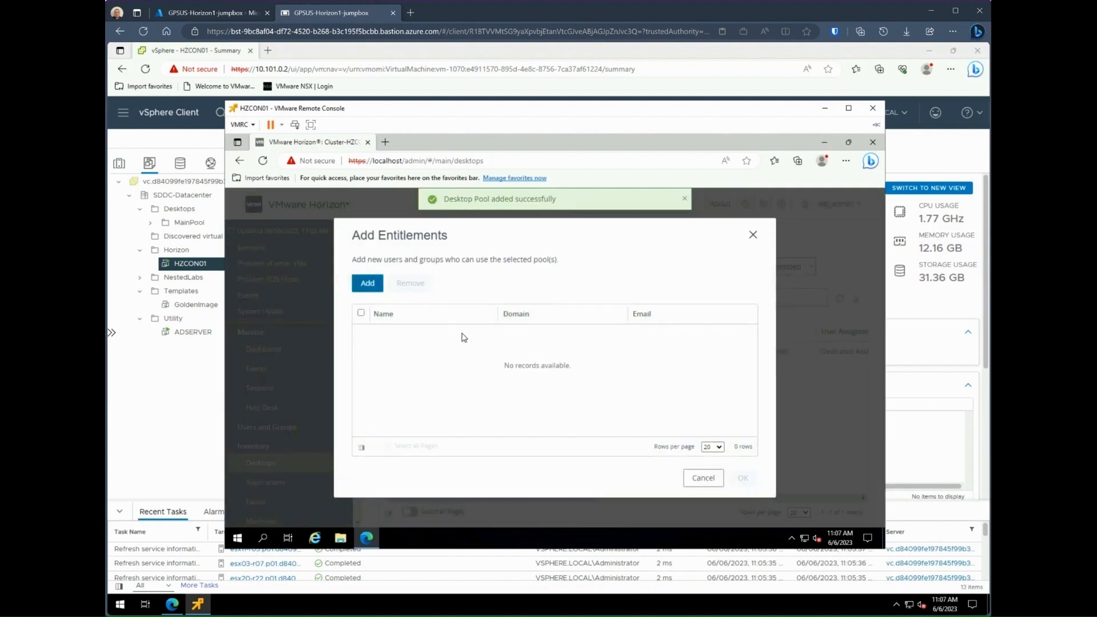
{"action": "left_click", "coordinate": [367, 283]}
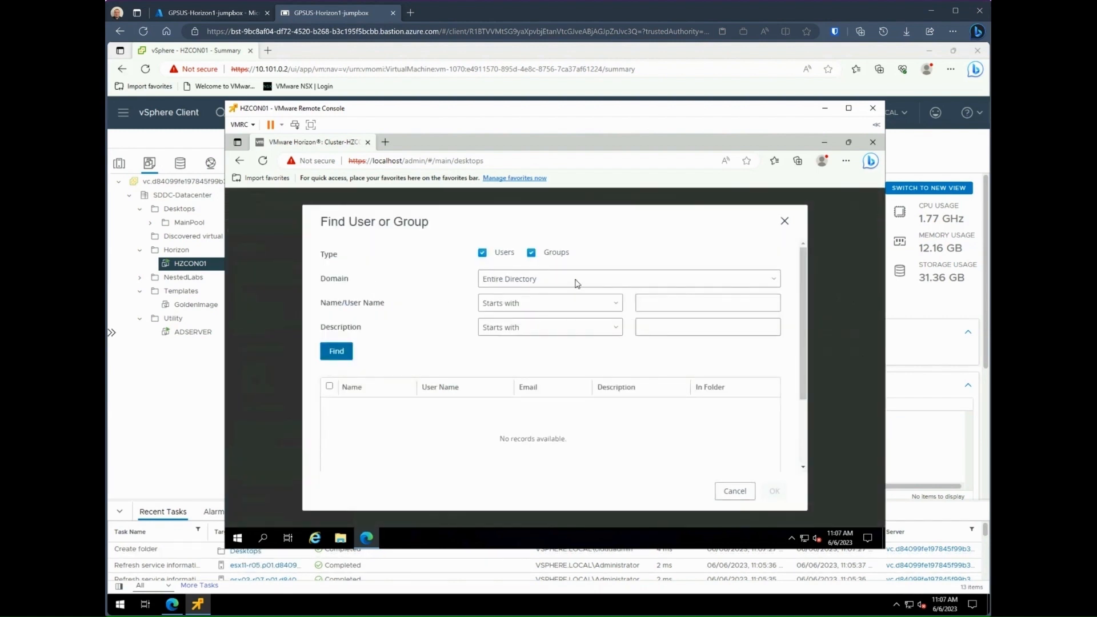
Step: Find accounts whose names contain 'vdi' and entitle both VDI Admin and VDI User
{"action": "left_click", "coordinate": [561, 305]}
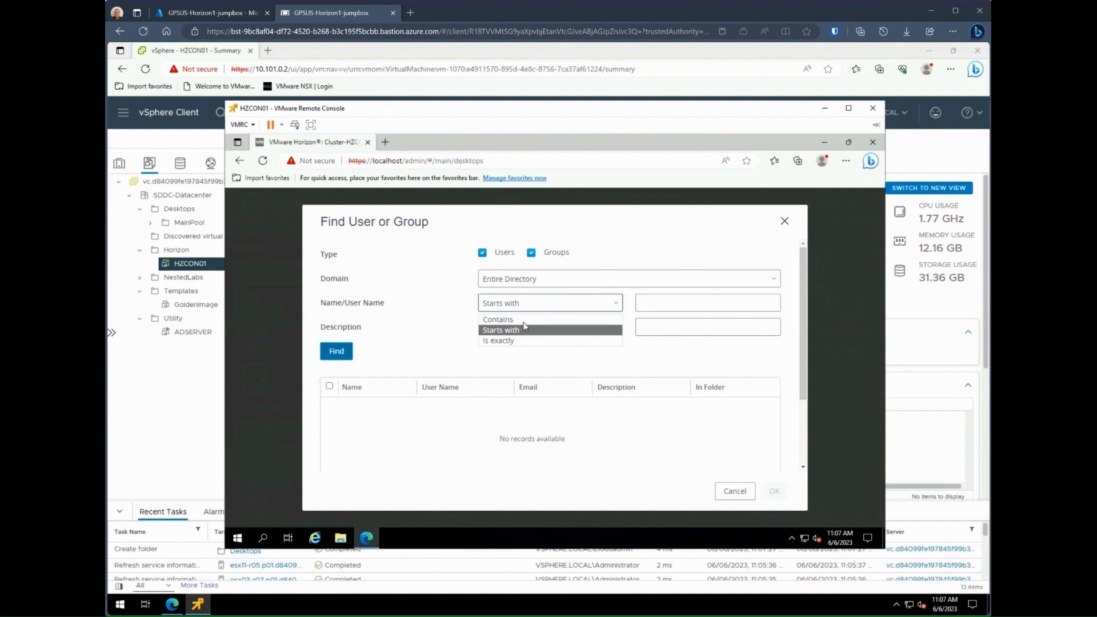
{"action": "left_click", "coordinate": [519, 320]}
{"action": "left_click", "coordinate": [680, 302]}
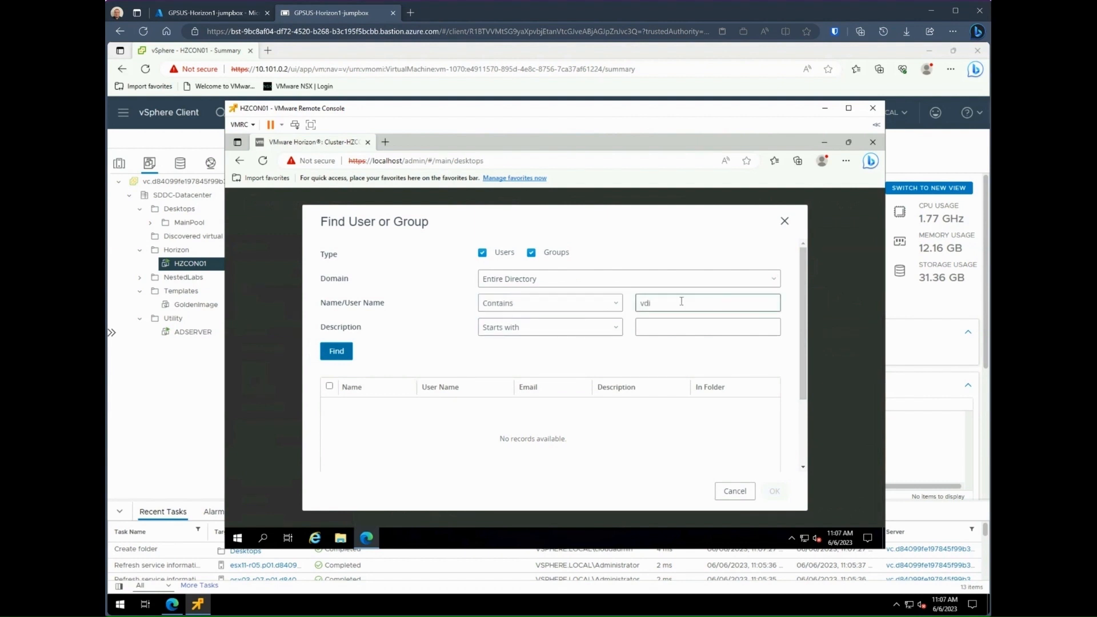
{"action": "key", "text": "Return"}
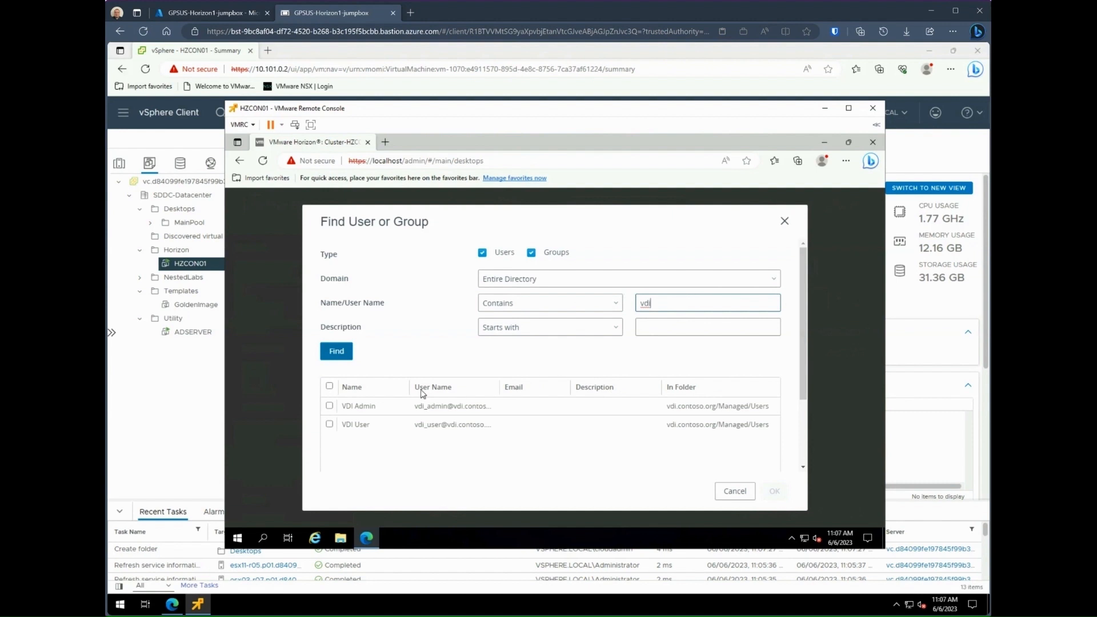
{"action": "left_click", "coordinate": [329, 386]}
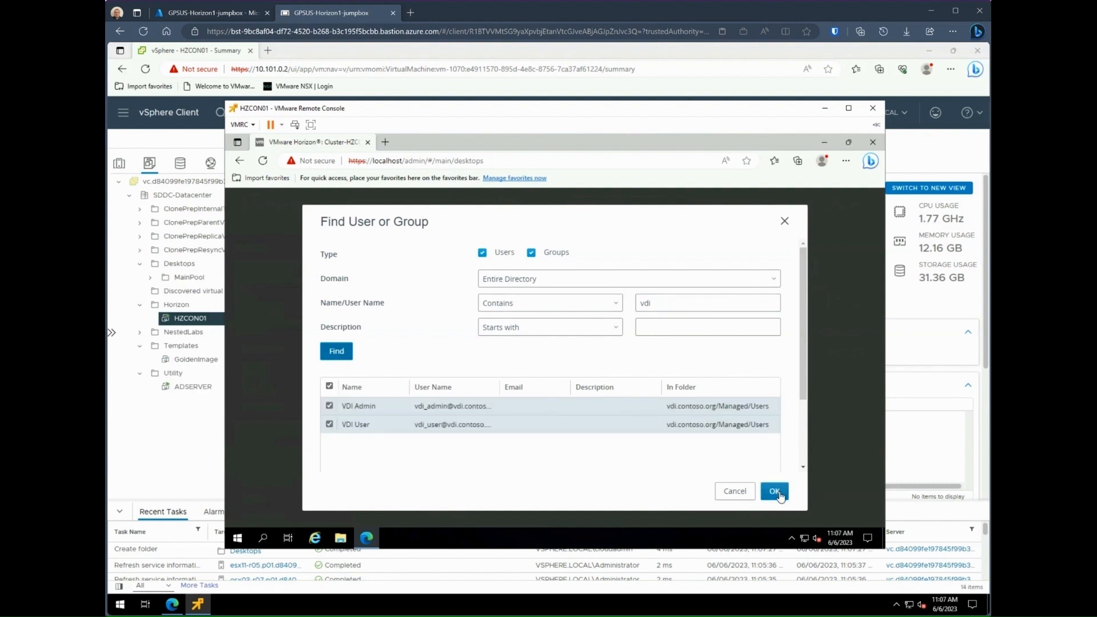
{"action": "left_click", "coordinate": [774, 491]}
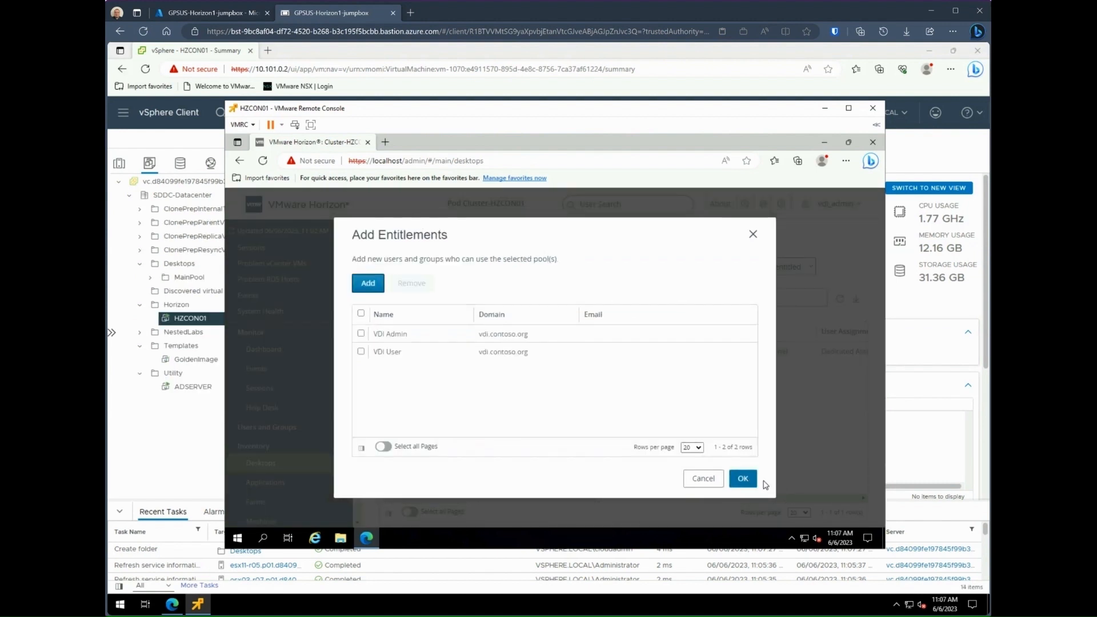
{"action": "left_click", "coordinate": [744, 480]}
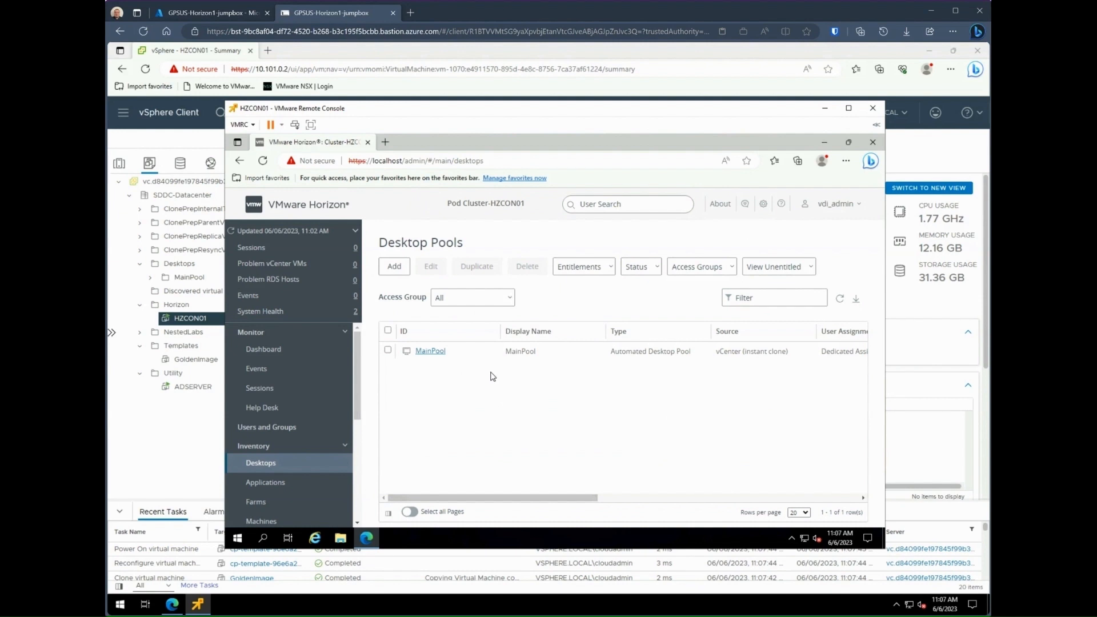
Step: Check MainPool's Machines tab and the Inventory Machines list, then return to vSphere Client
{"action": "left_click", "coordinate": [427, 352]}
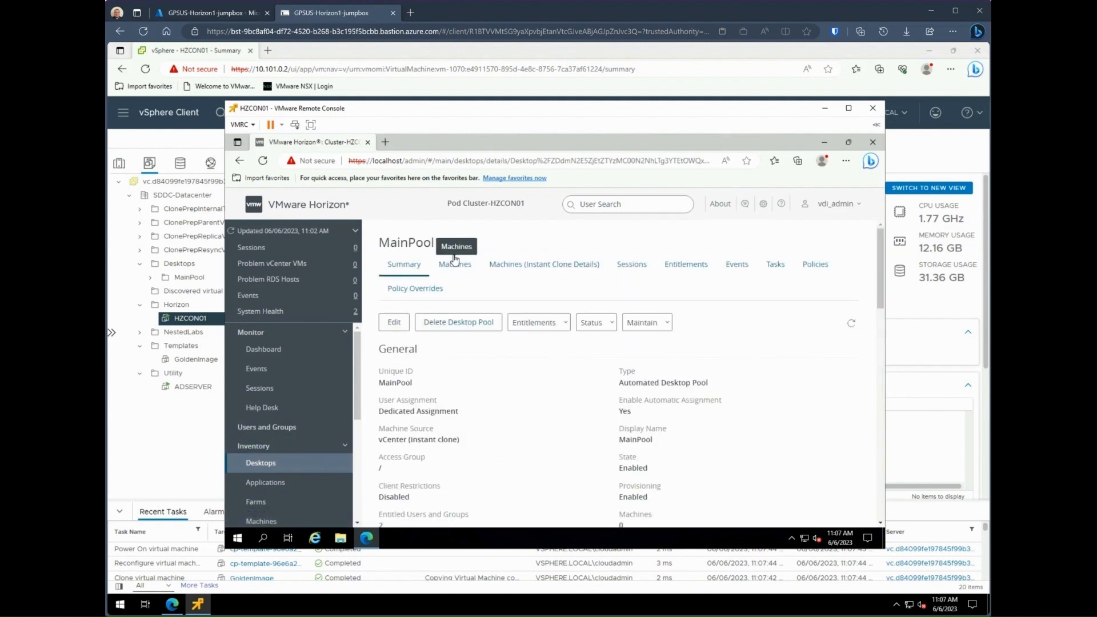
{"action": "left_click", "coordinate": [462, 264]}
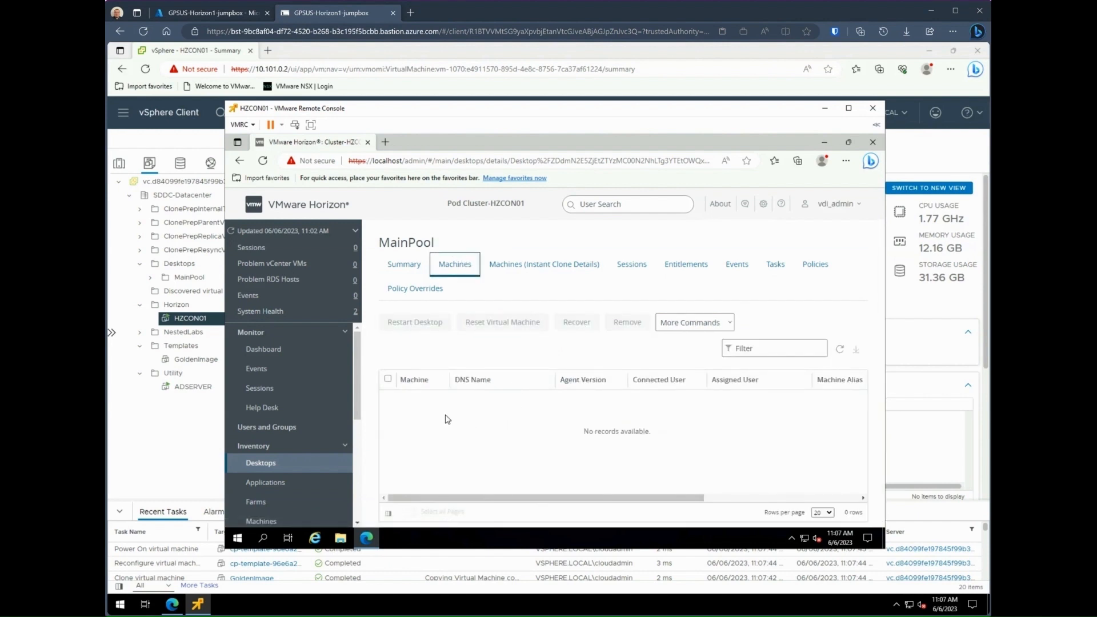
{"action": "left_click", "coordinate": [262, 521]}
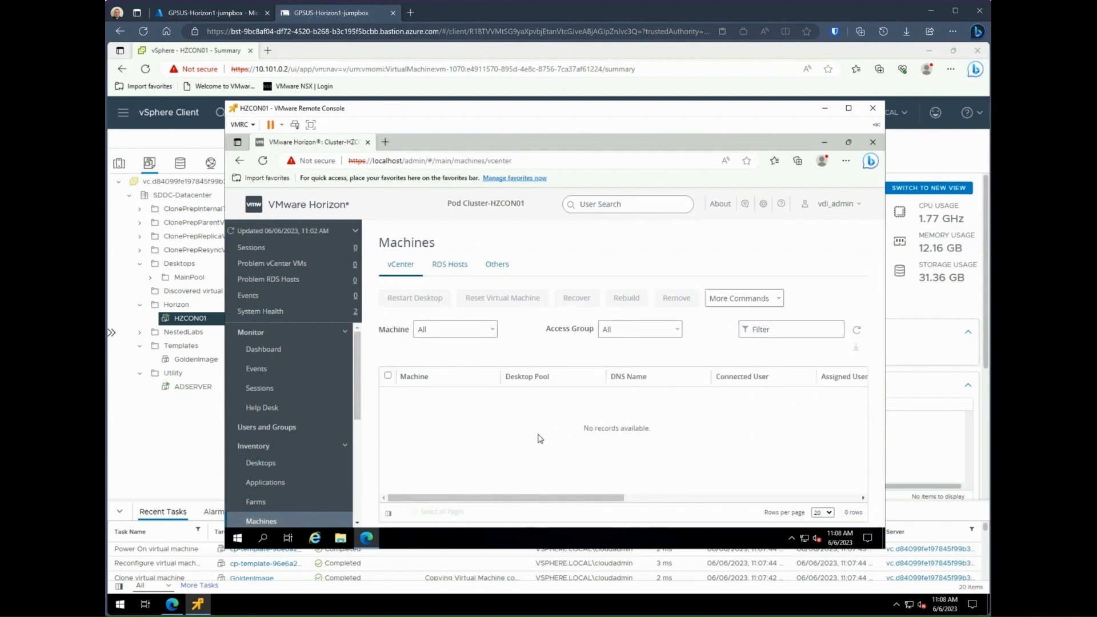
{"action": "left_click", "coordinate": [161, 434]}
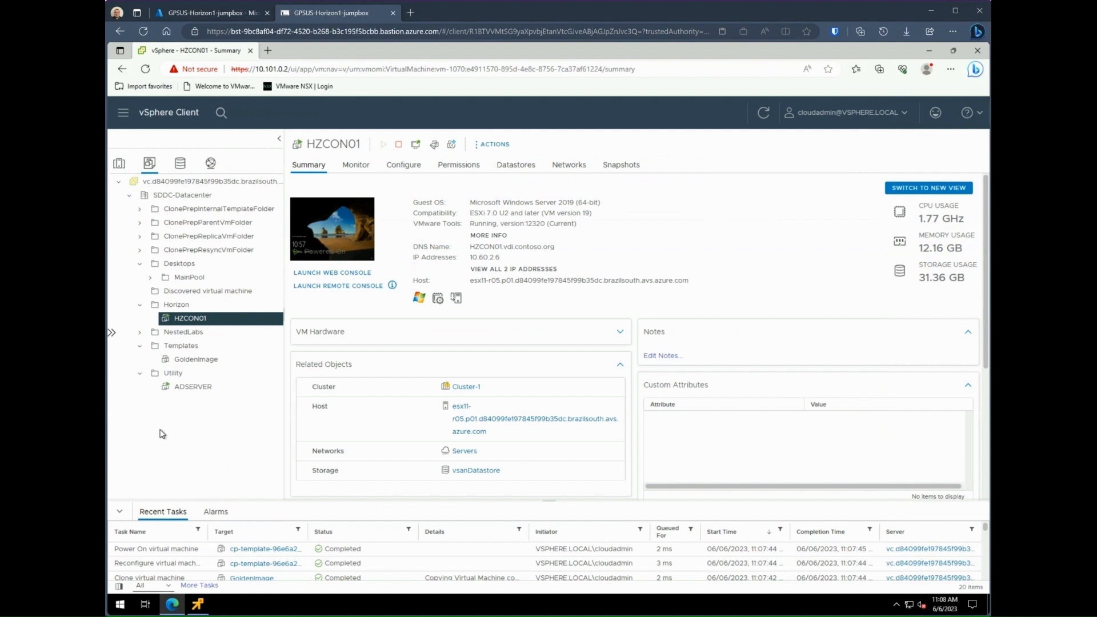
Step: Select the MainPool folder under Desktops to see VMs MainPool1 through MainPool5
{"action": "left_click", "coordinate": [183, 277]}
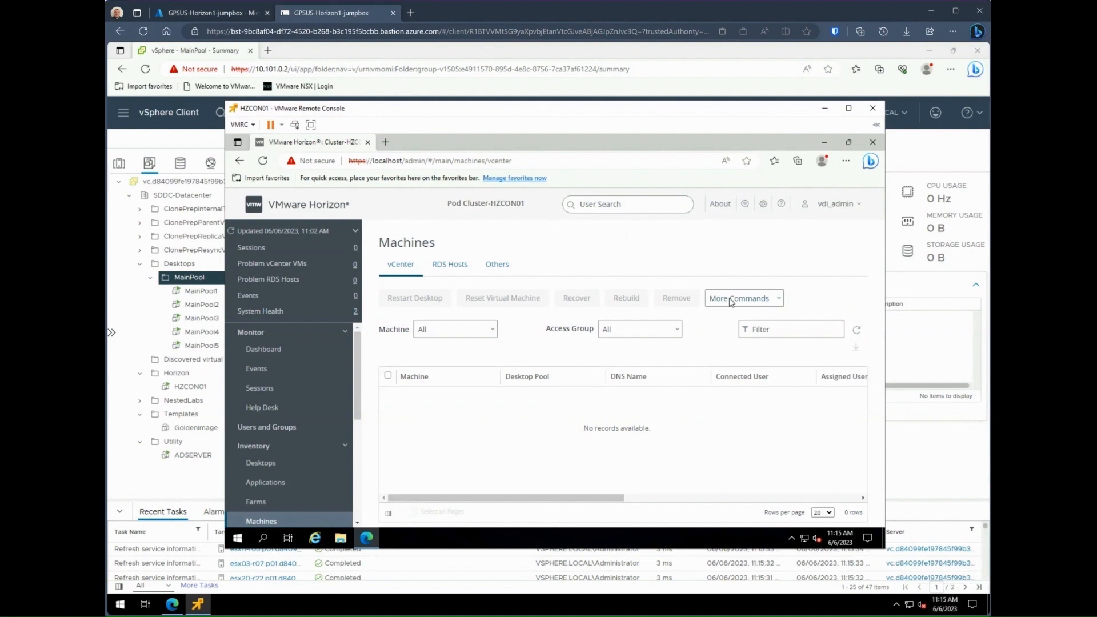
Step: Refresh the machines and review MainPool's Machines, Instant Clone Details and Entitlements tabs
{"action": "left_click", "coordinate": [858, 333]}
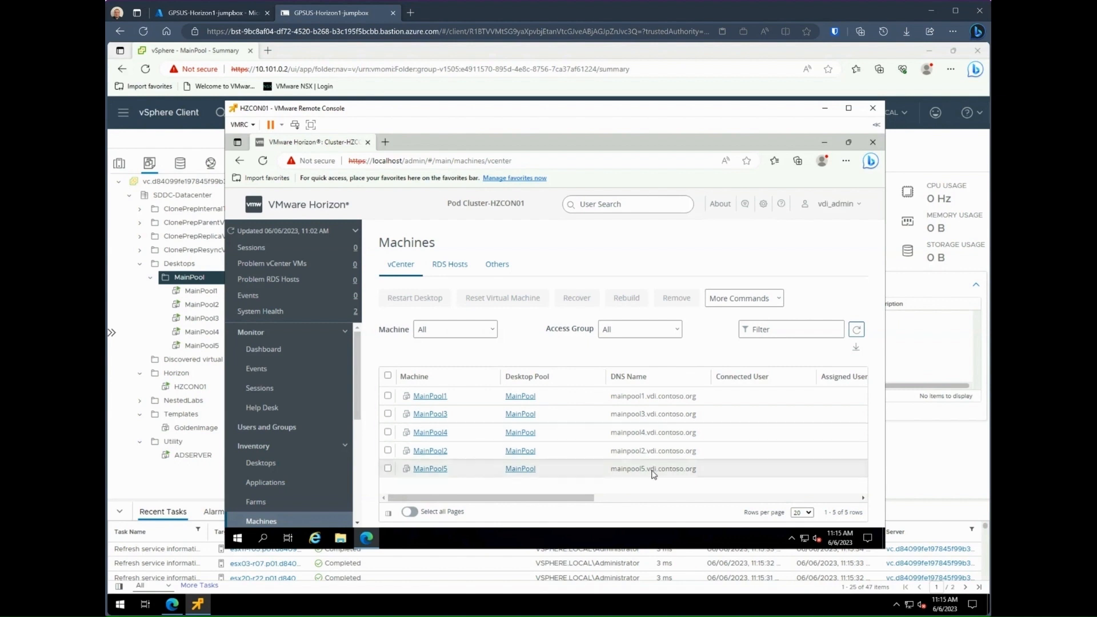
{"action": "left_click", "coordinate": [263, 465]}
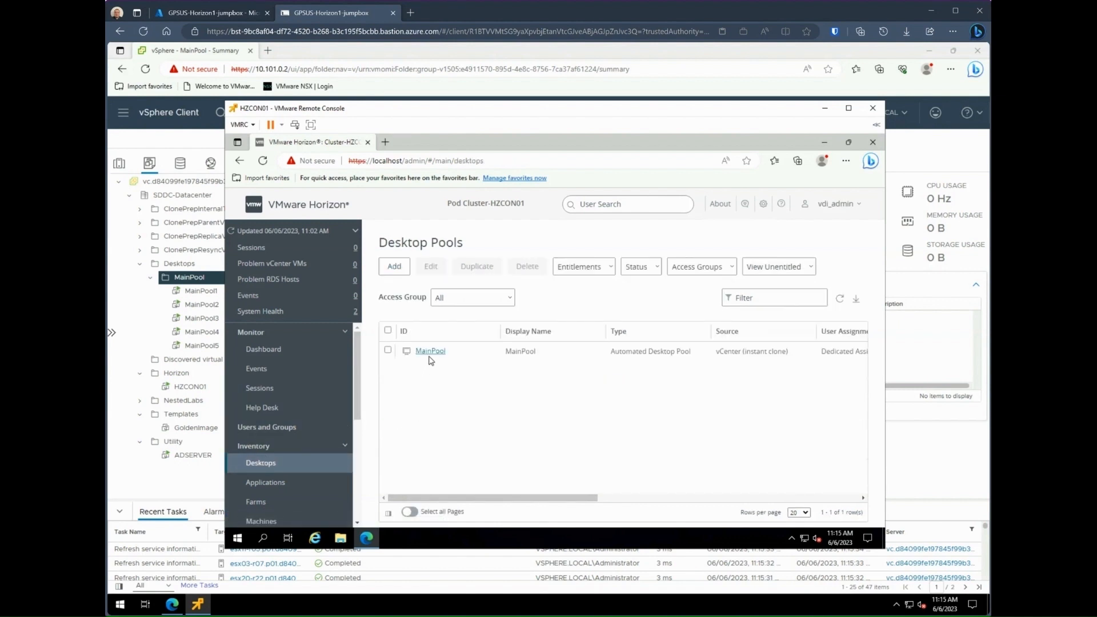
{"action": "left_click", "coordinate": [431, 356]}
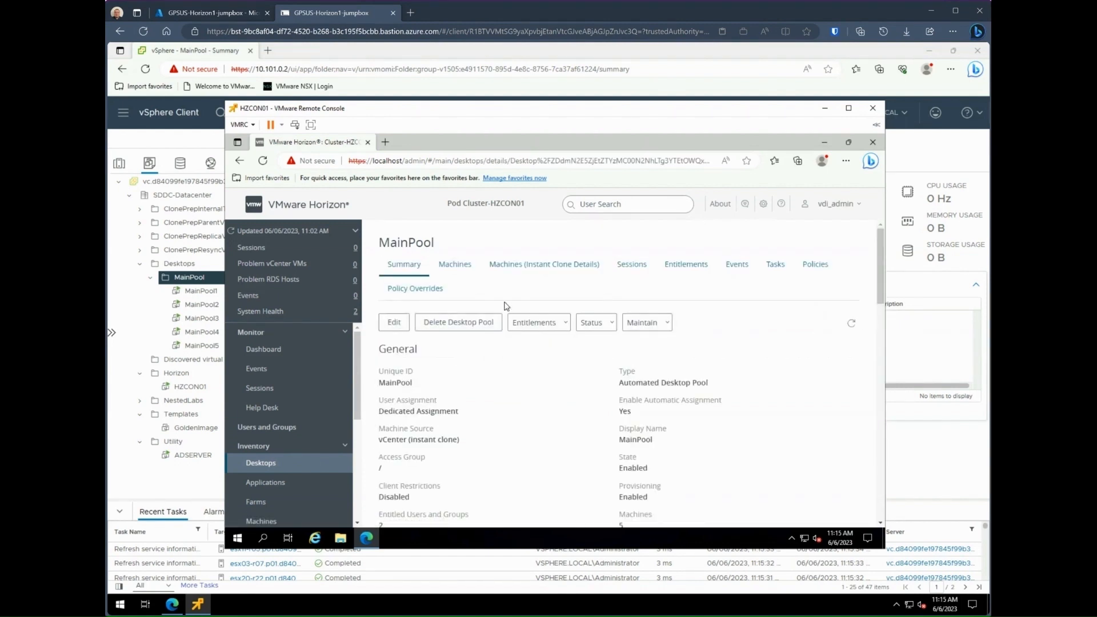
{"action": "left_click", "coordinate": [467, 266]}
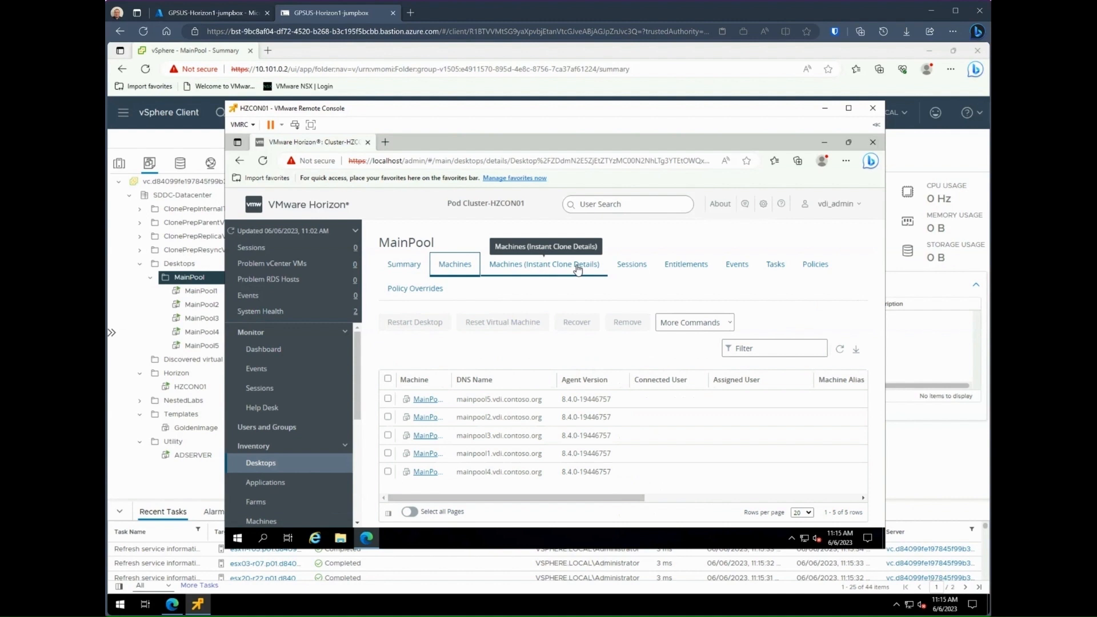
{"action": "left_click", "coordinate": [578, 270]}
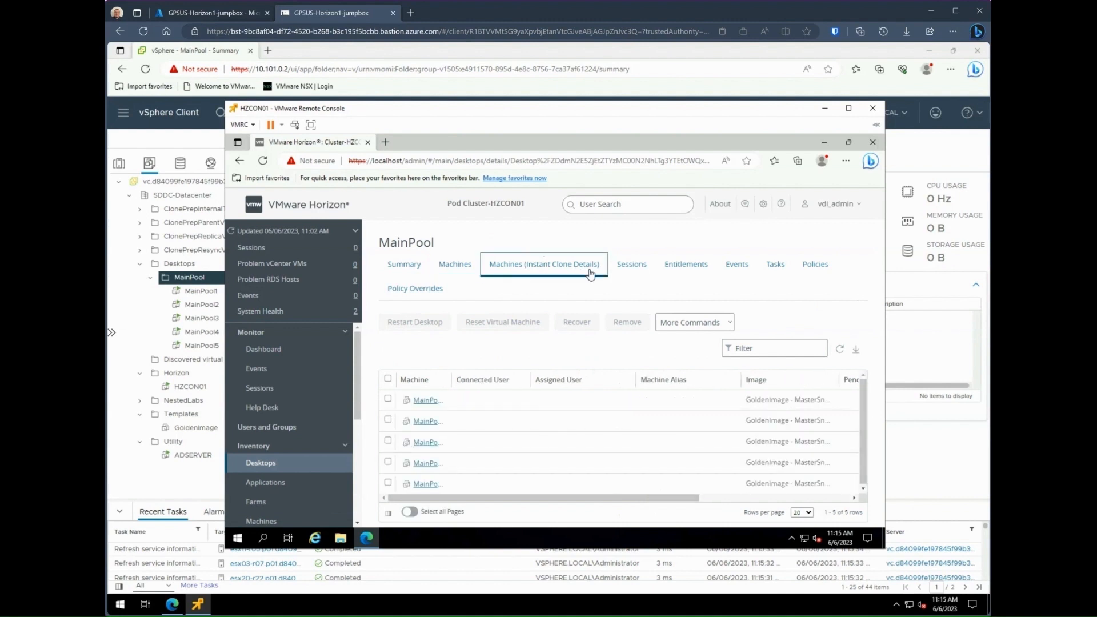
{"action": "left_click_drag", "start_coordinate": [451, 383], "coordinate": [473, 384]}
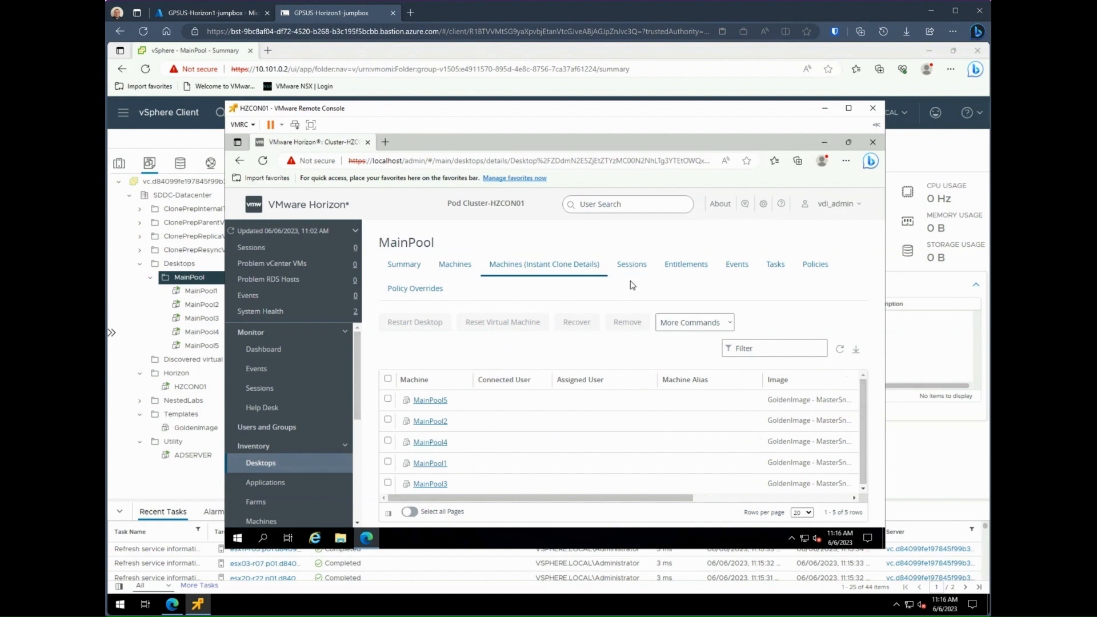
{"action": "left_click", "coordinate": [679, 270]}
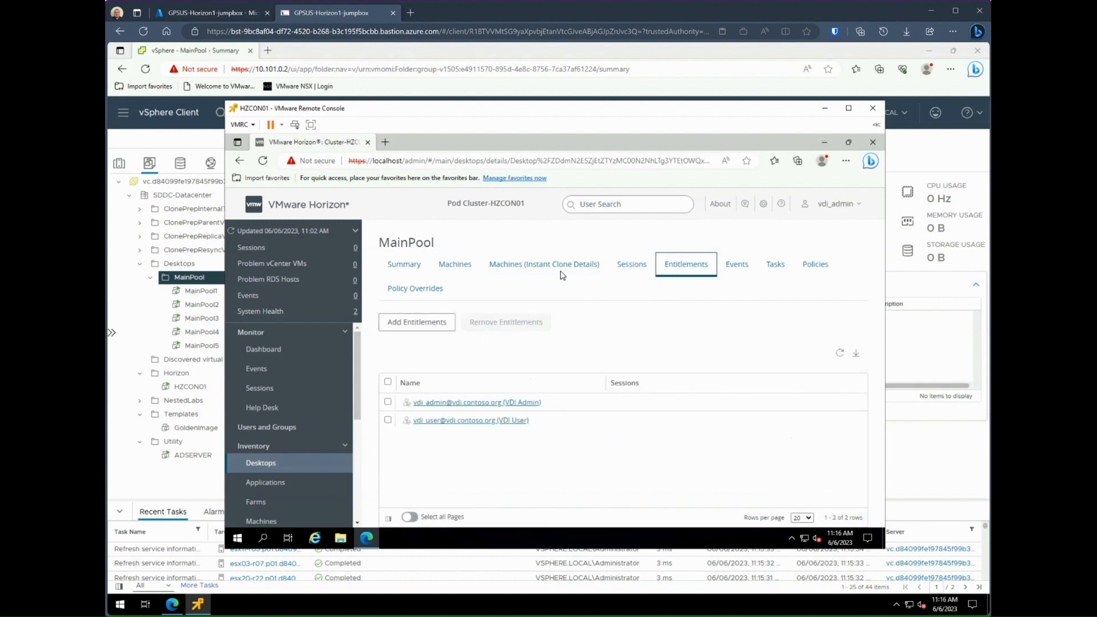
{"action": "left_click", "coordinate": [465, 272]}
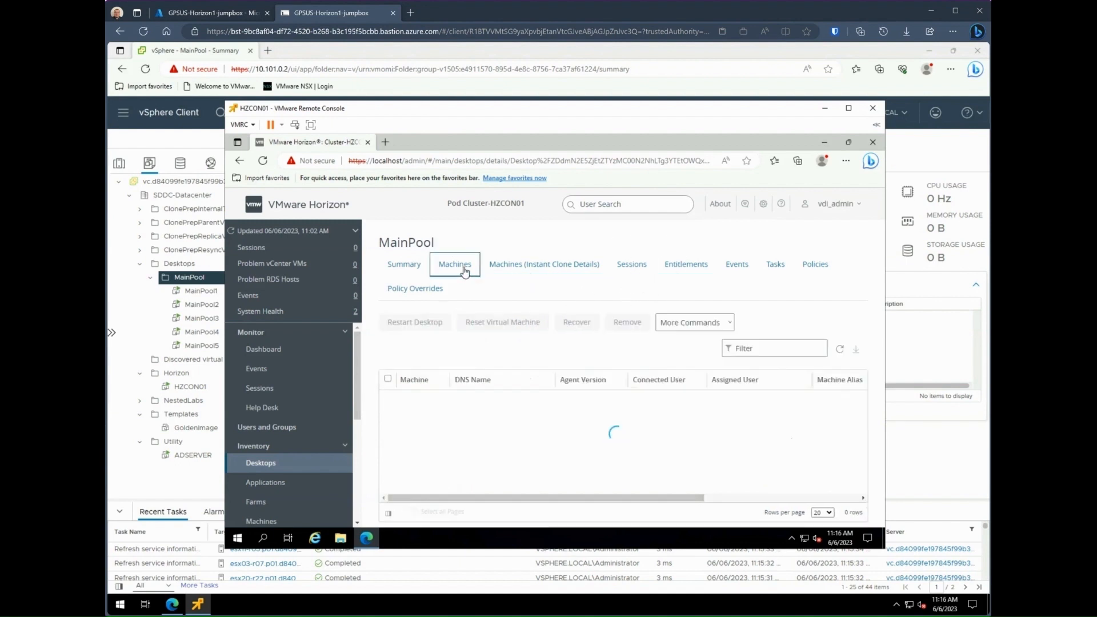
Step: Review the MainPool1 VM summary, then select HZCON01 and launch its remote console
{"action": "left_click", "coordinate": [824, 108]}
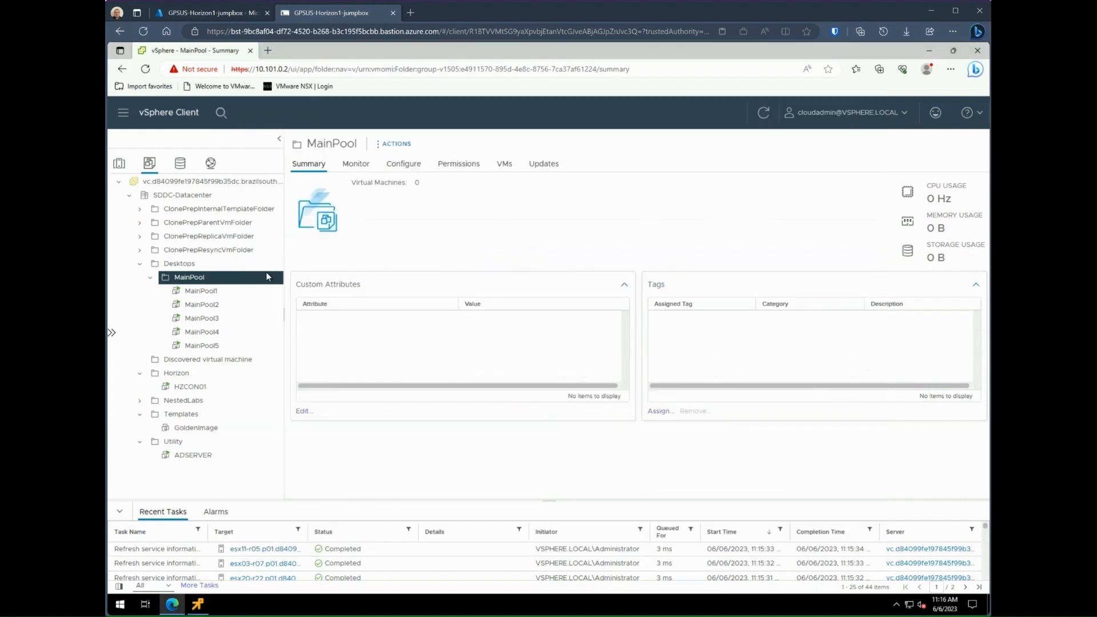
{"action": "left_click", "coordinate": [214, 291]}
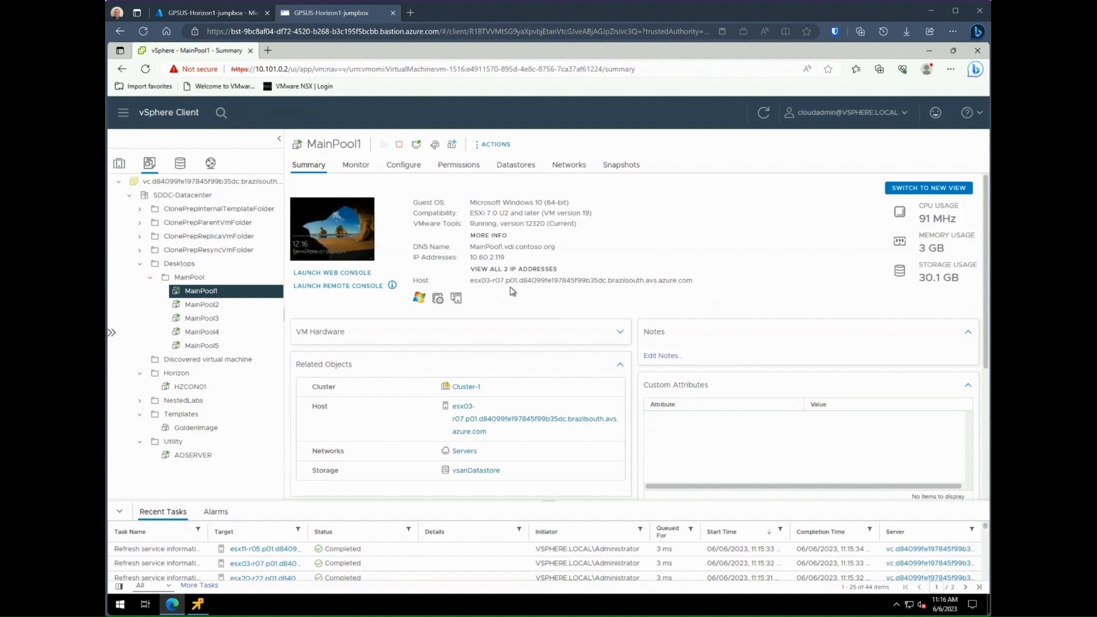
{"action": "left_click", "coordinate": [198, 604]}
{"action": "left_click", "coordinate": [190, 386]}
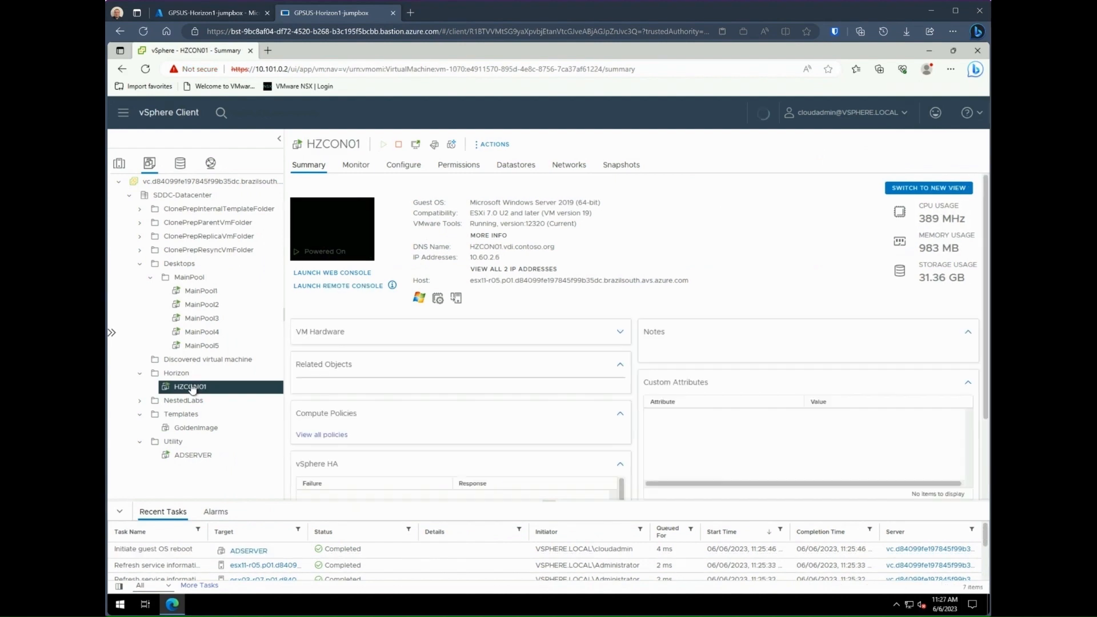
{"action": "left_click", "coordinate": [330, 288]}
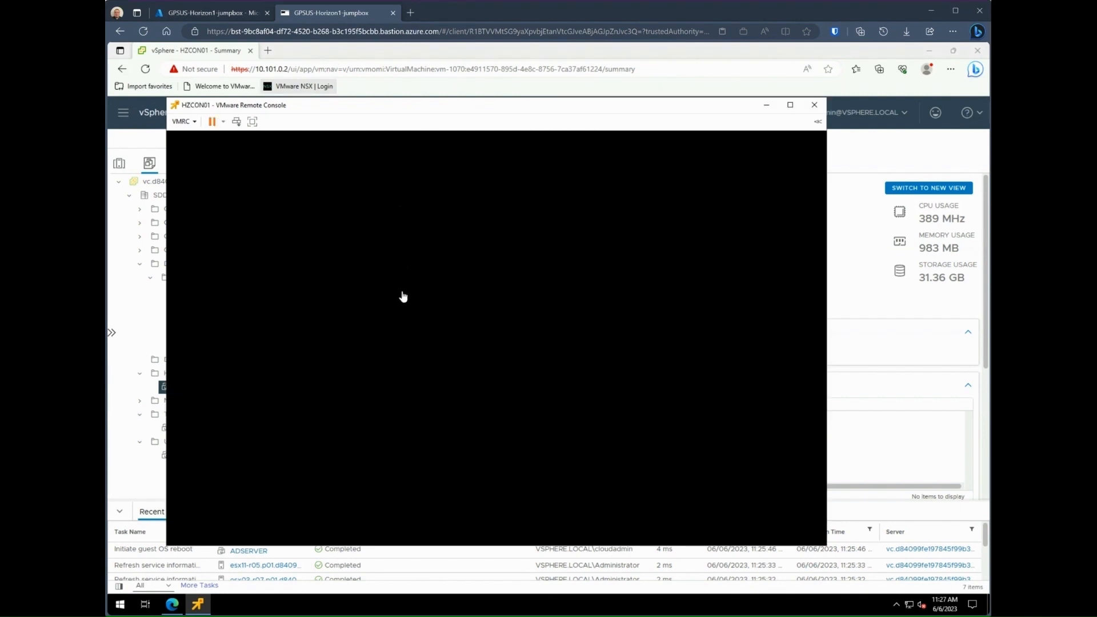
Step: Sign in to HZCON01 with Ctrl+Alt+Del and the password, then log vdi_admin out of Horizon
{"action": "left_click", "coordinate": [425, 371]}
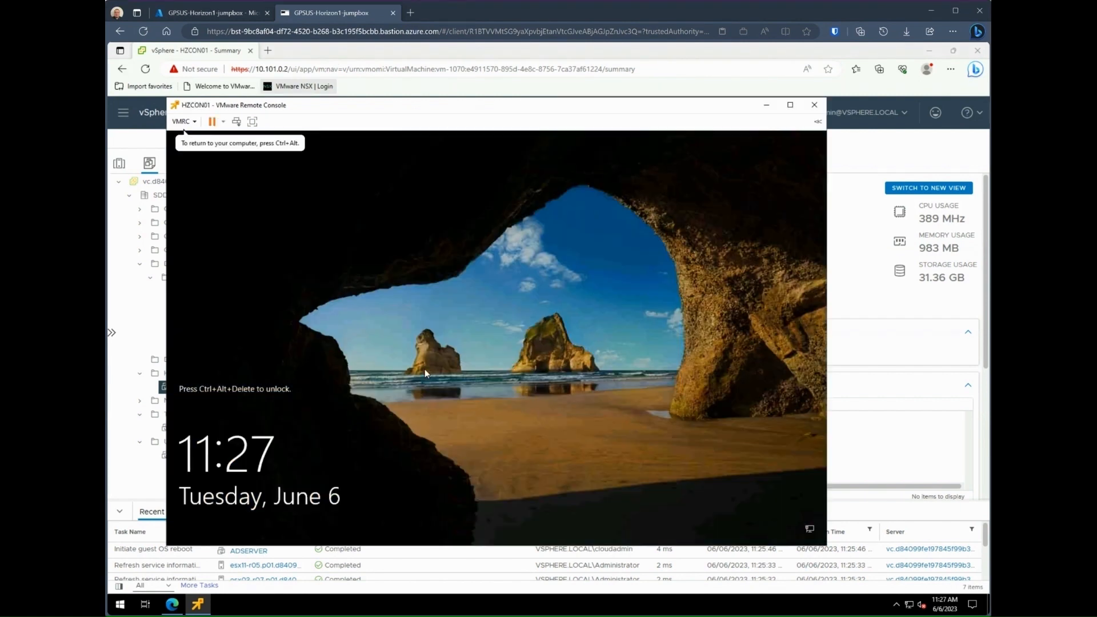
{"action": "key", "text": "ctrl+alt+Insert"}
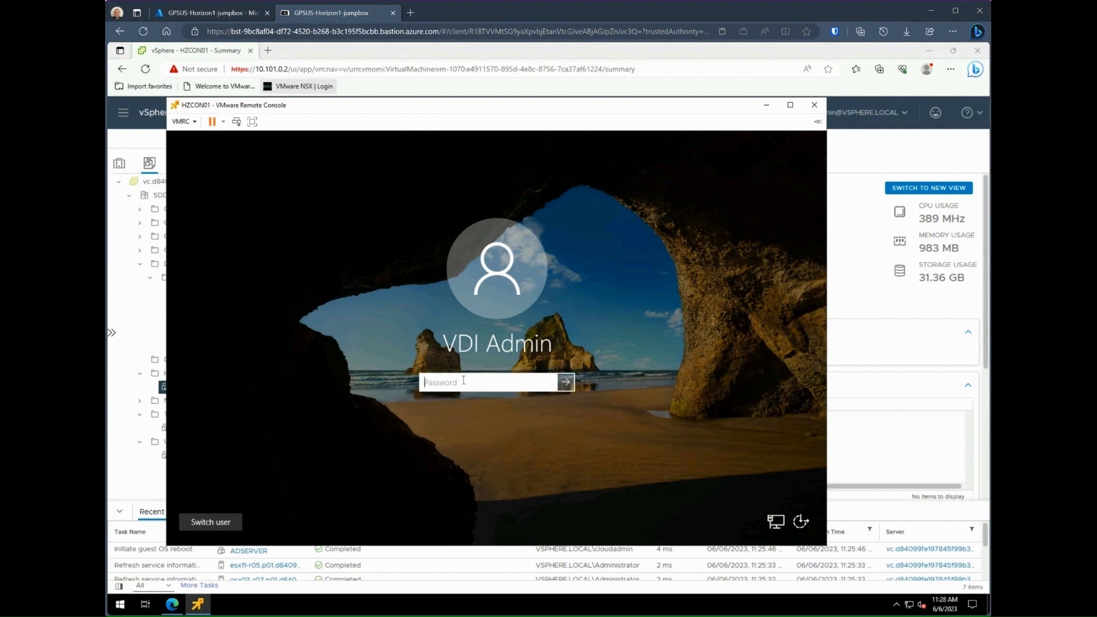
{"action": "type", "text": "••"}
{"action": "key", "text": "Return"}
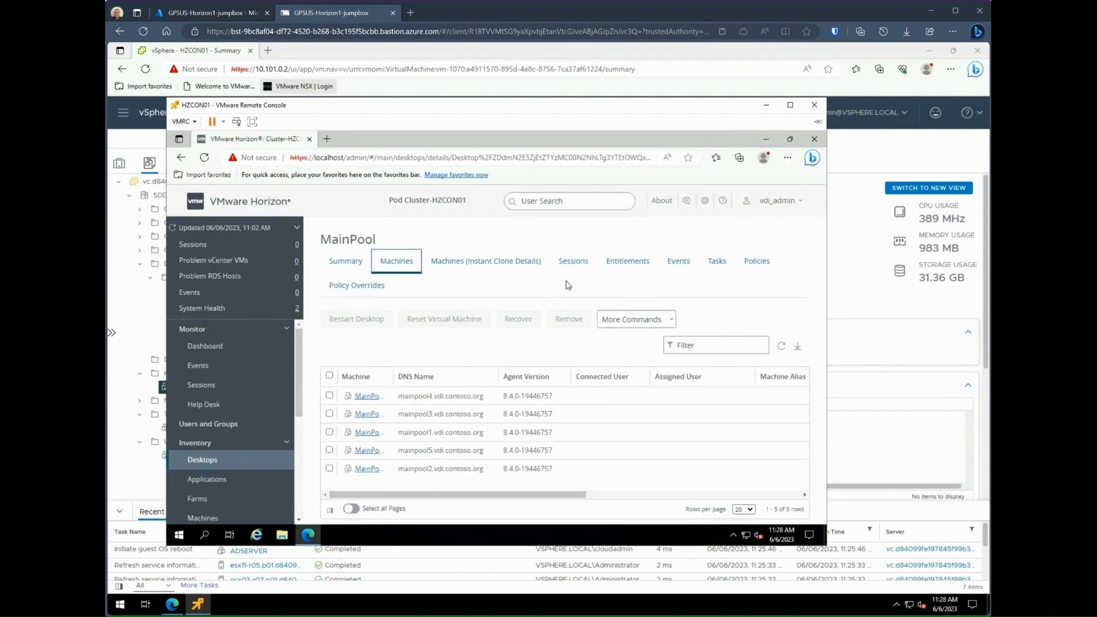
{"action": "left_click", "coordinate": [789, 205]}
{"action": "left_click", "coordinate": [752, 235]}
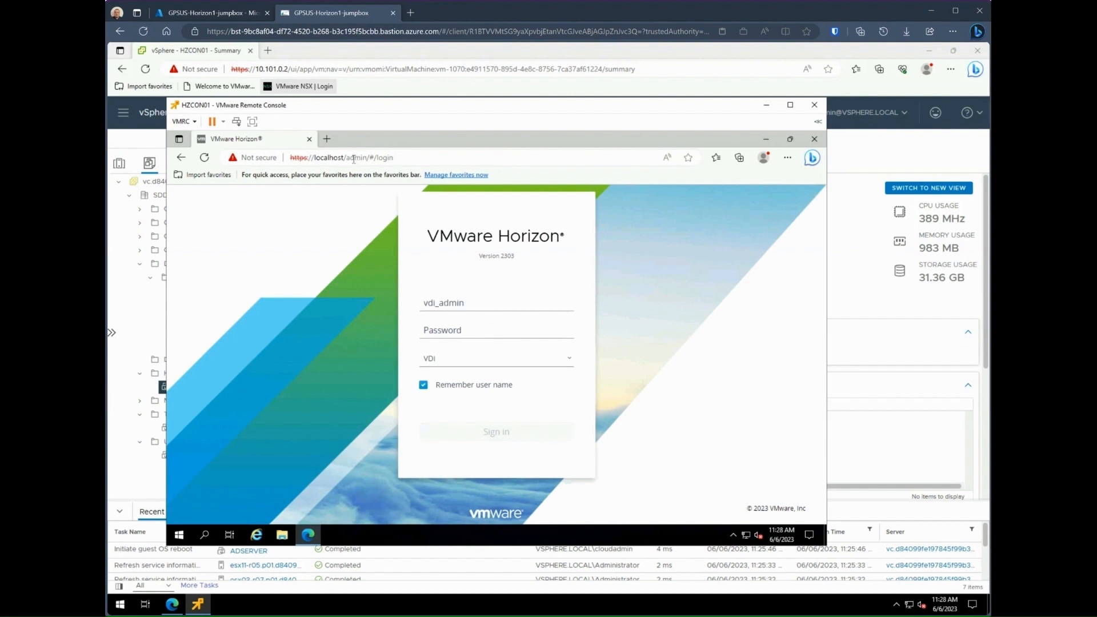
Step: Strip /admin from the address to load the Horizon landing page and choose HTML Access
{"action": "left_click_drag", "start_coordinate": [343, 158], "coordinate": [394, 158]}
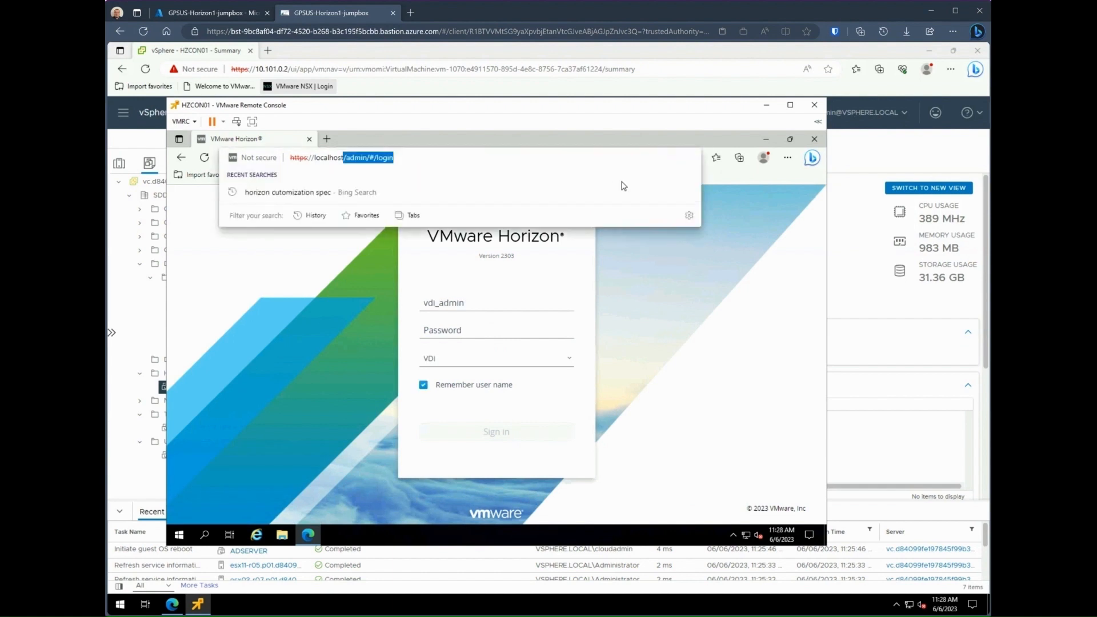
{"action": "key", "text": "BackSpace"}
{"action": "key", "text": "Return"}
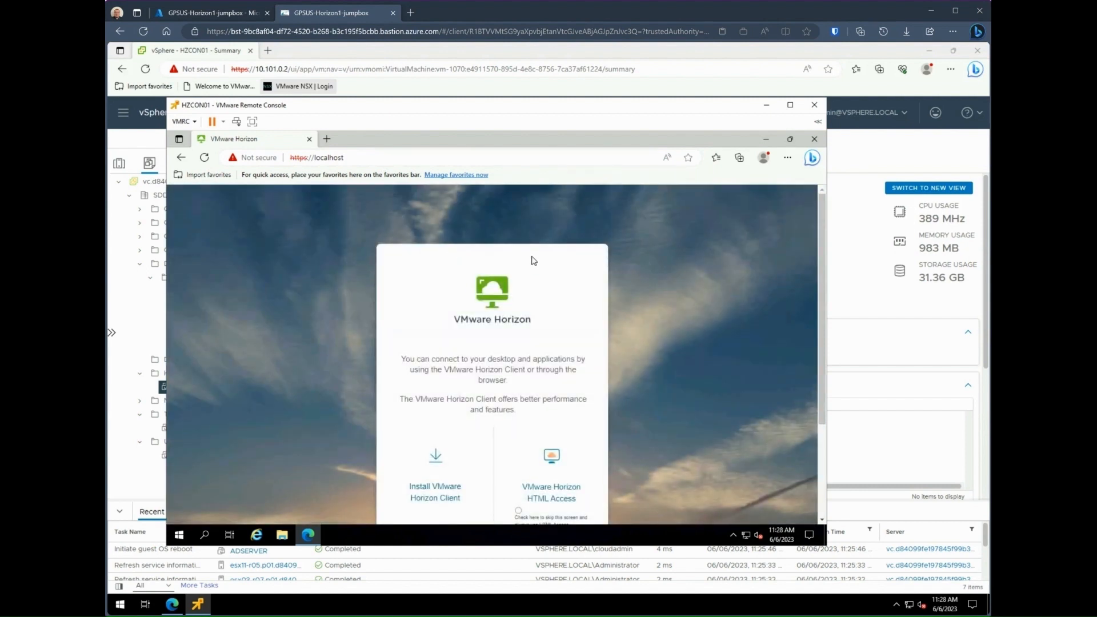
{"action": "left_click", "coordinate": [562, 493]}
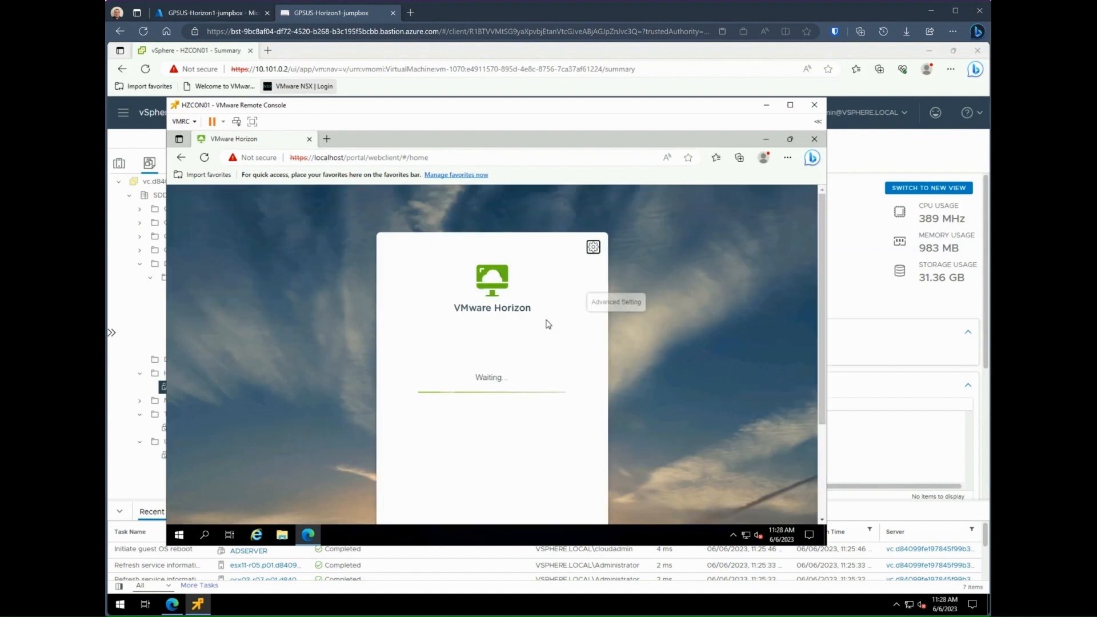
Step: Log in with the saved username and the user's password, and launch the MainPool desktop
{"action": "left_click", "coordinate": [494, 372]}
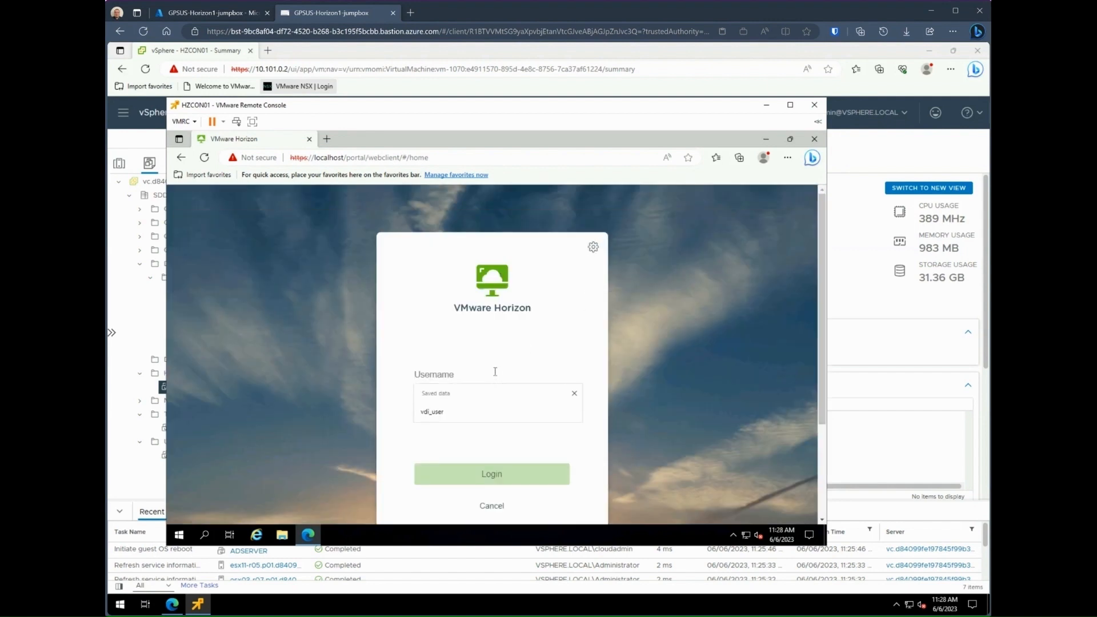
{"action": "left_click", "coordinate": [454, 412]}
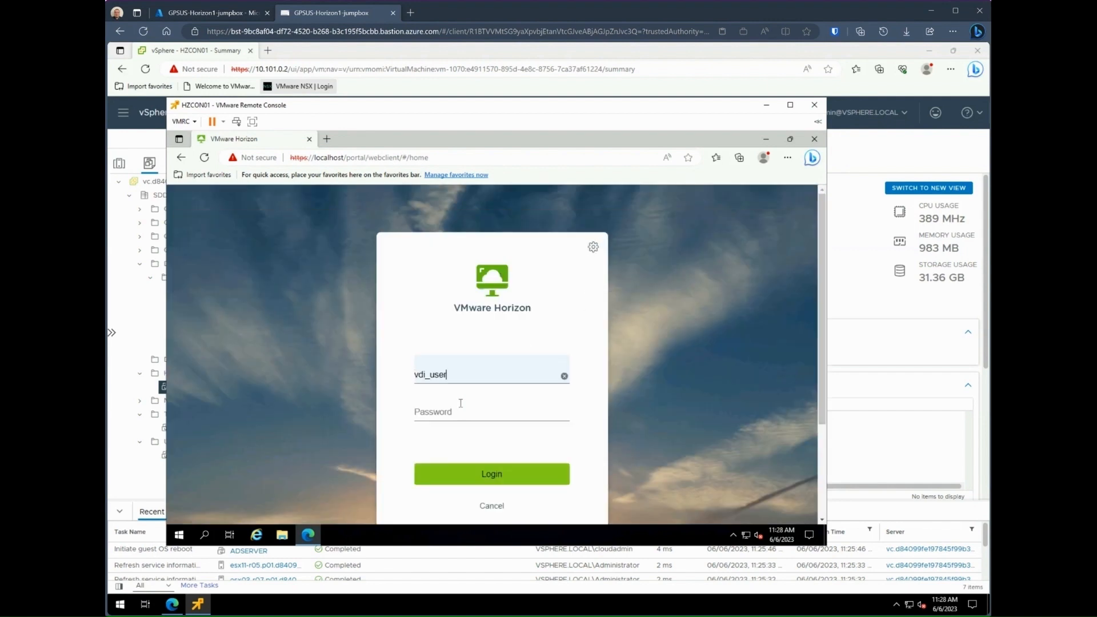
{"action": "left_click", "coordinate": [466, 416]}
{"action": "type", "text": "V"}
{"action": "left_click", "coordinate": [483, 474]}
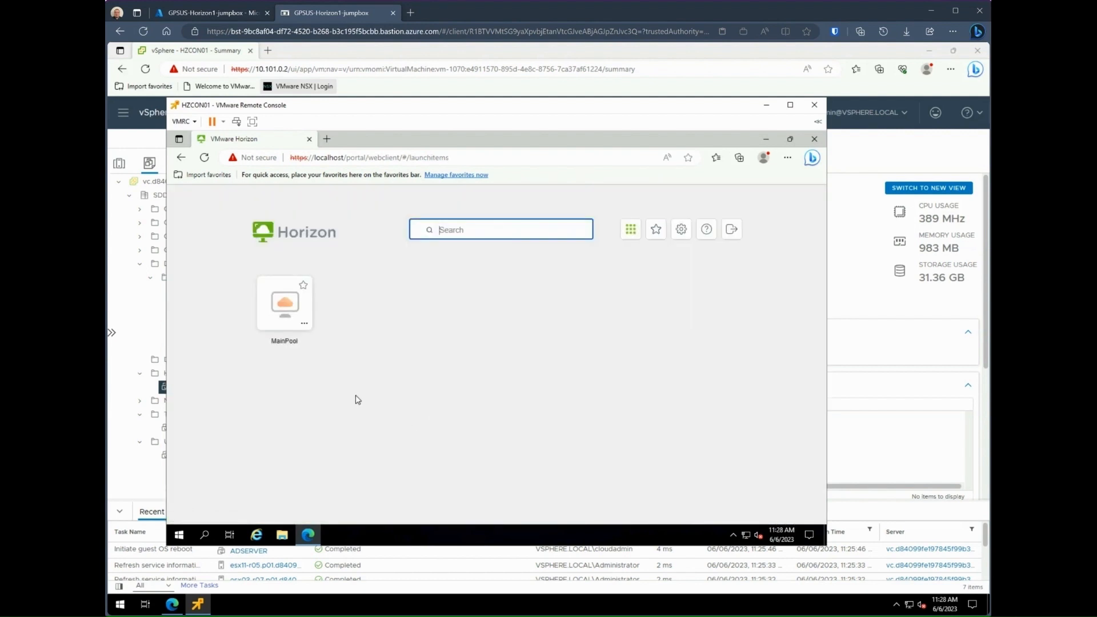
{"action": "left_click", "coordinate": [293, 307]}
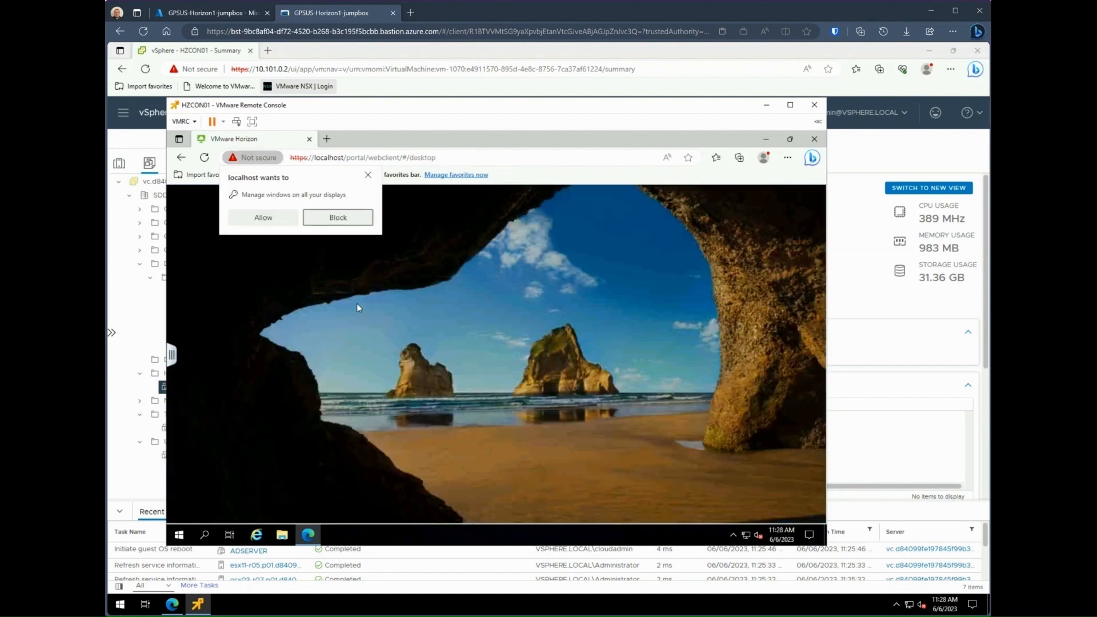
Step: Allow window management and fullscreen, load bing.com, accept cookies, and open an InPrivate window
{"action": "left_click", "coordinate": [263, 218]}
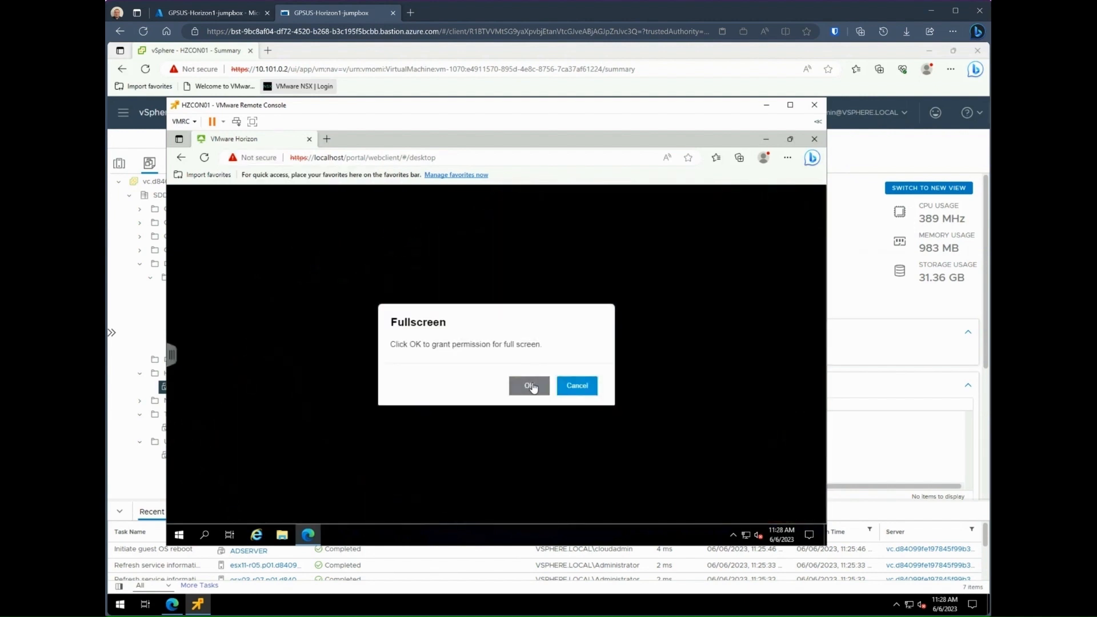
{"action": "left_click", "coordinate": [532, 391]}
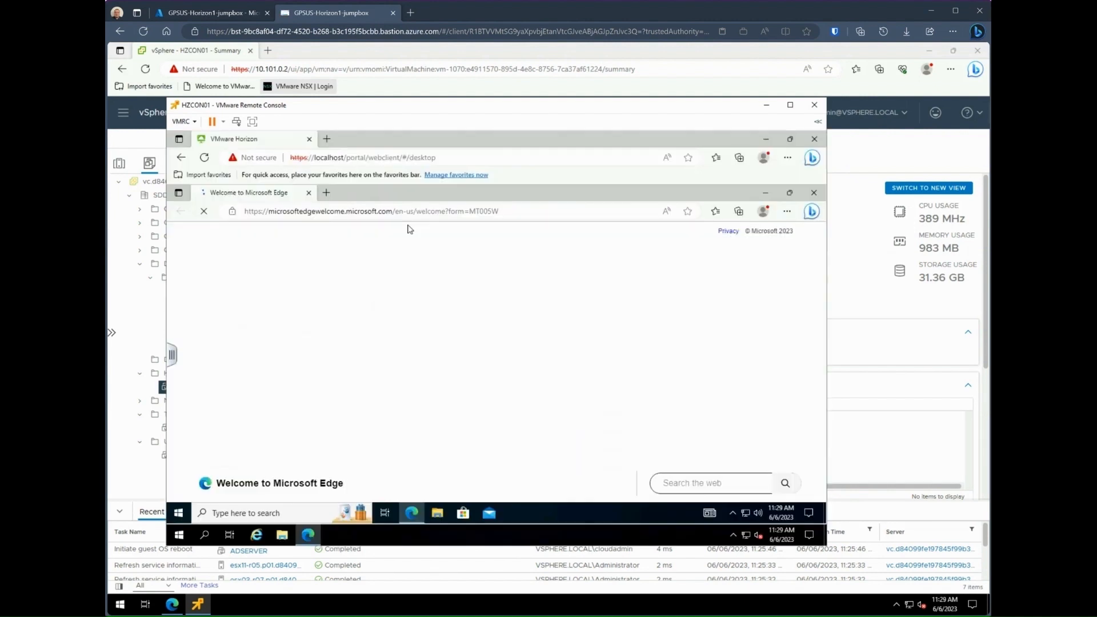
{"action": "left_click", "coordinate": [413, 212]}
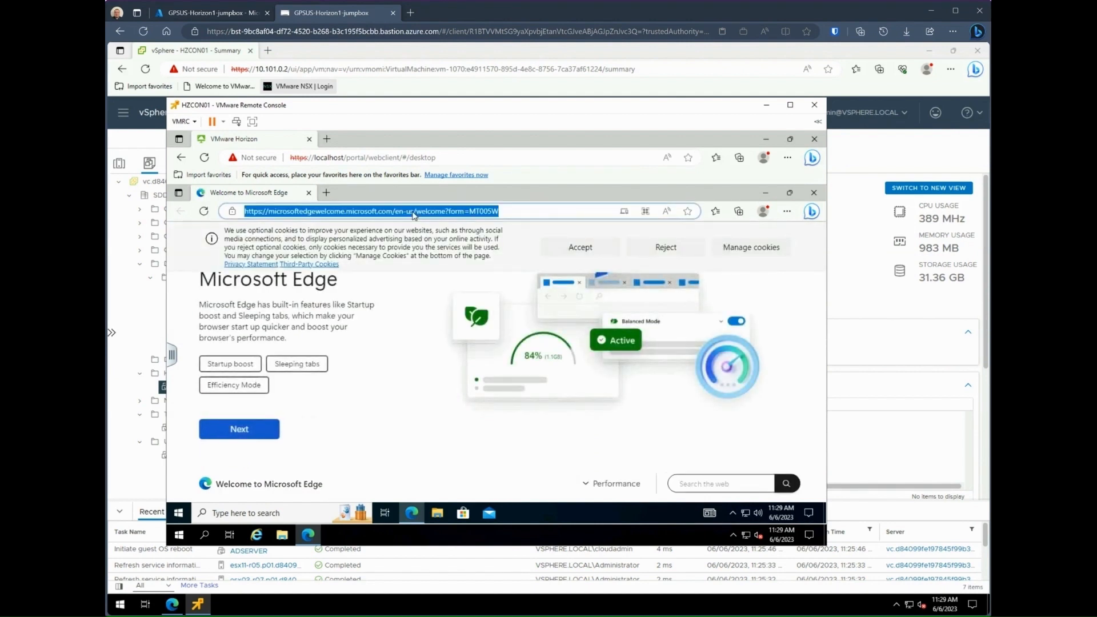
{"action": "type", "text": "bing.com"}
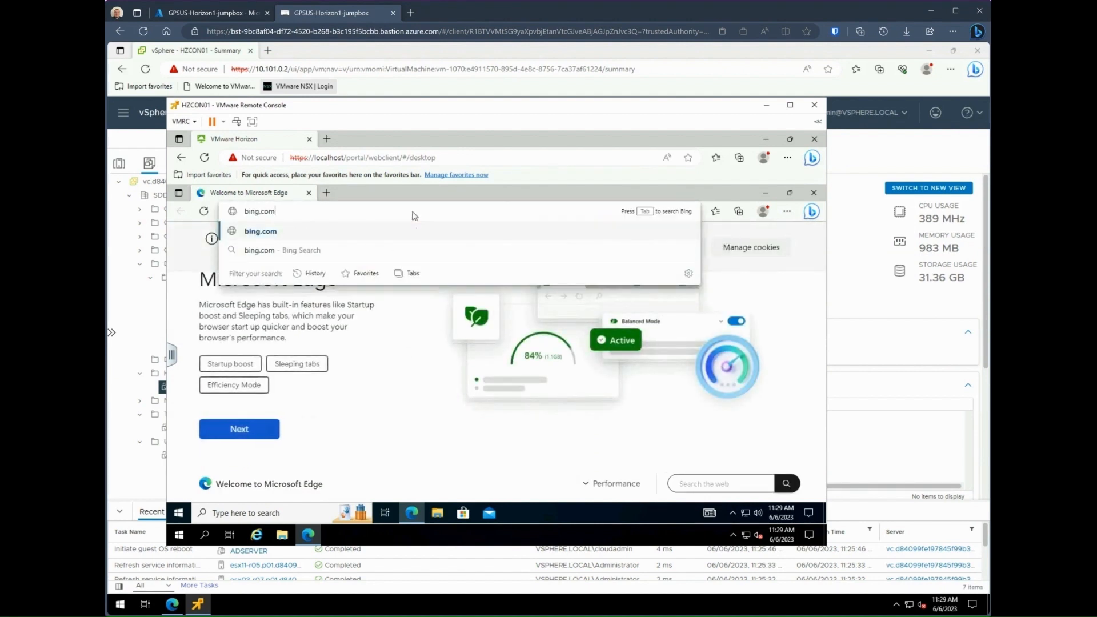
{"action": "key", "text": "Return"}
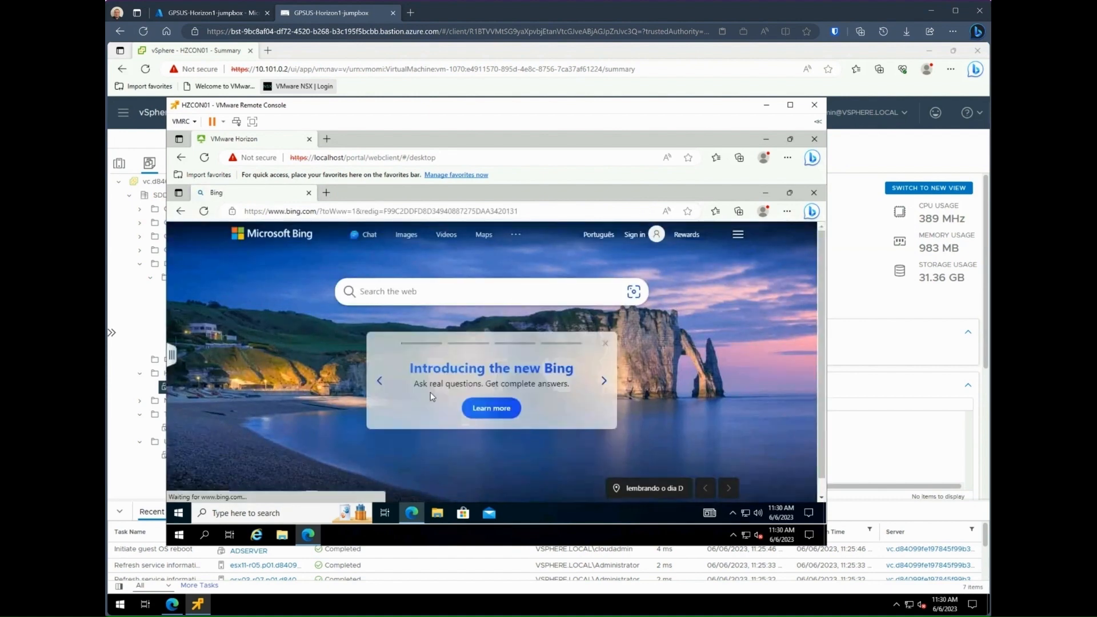
{"action": "left_click", "coordinate": [283, 479]}
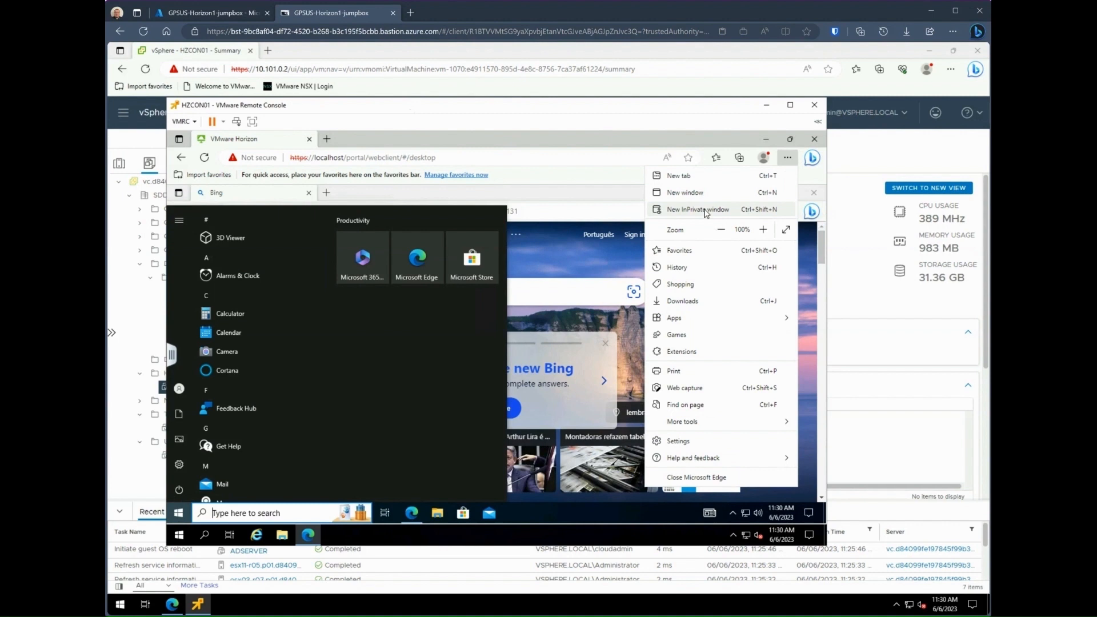
{"action": "left_click", "coordinate": [704, 209]}
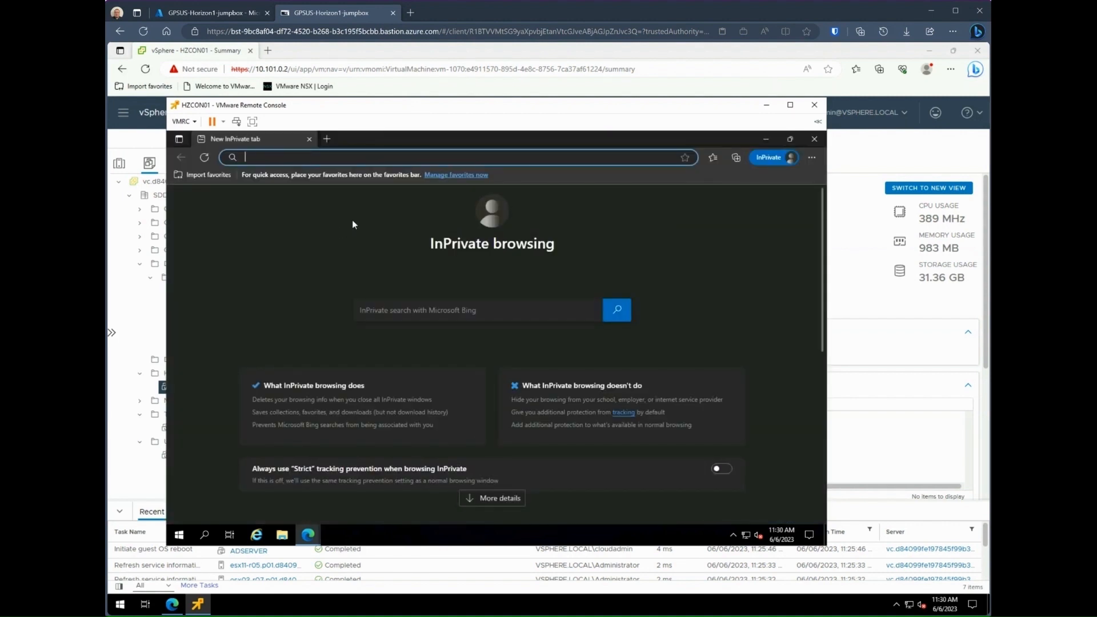
Step: Open localhost/admin, sign in as vdi_admin with the password, and show Monitor > Sessions
{"action": "type", "text": "local"}
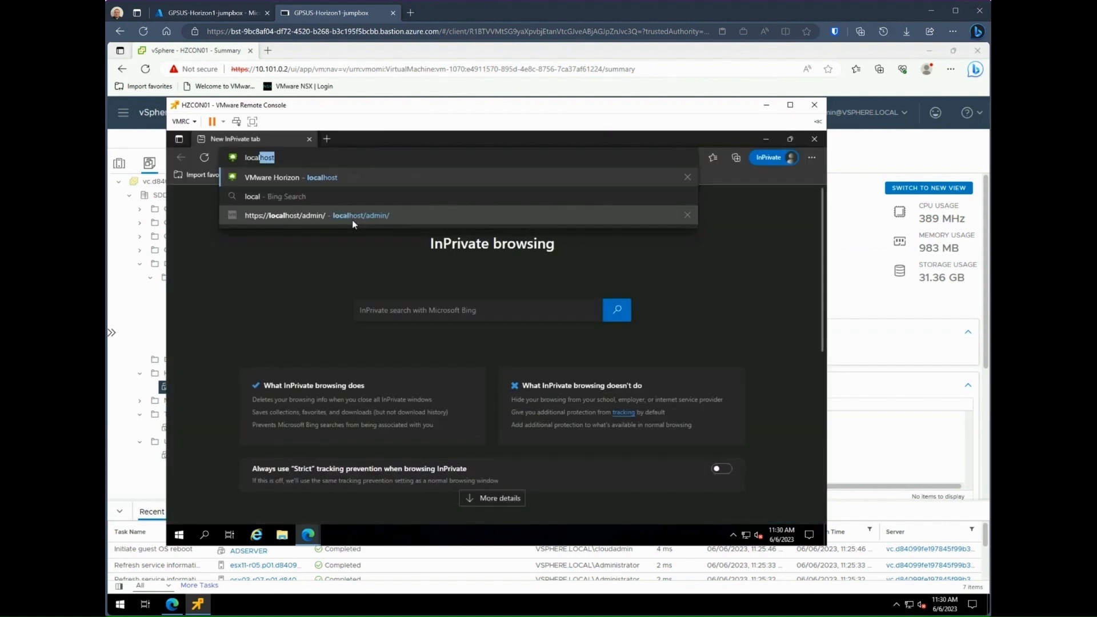
{"action": "left_click", "coordinate": [352, 220]}
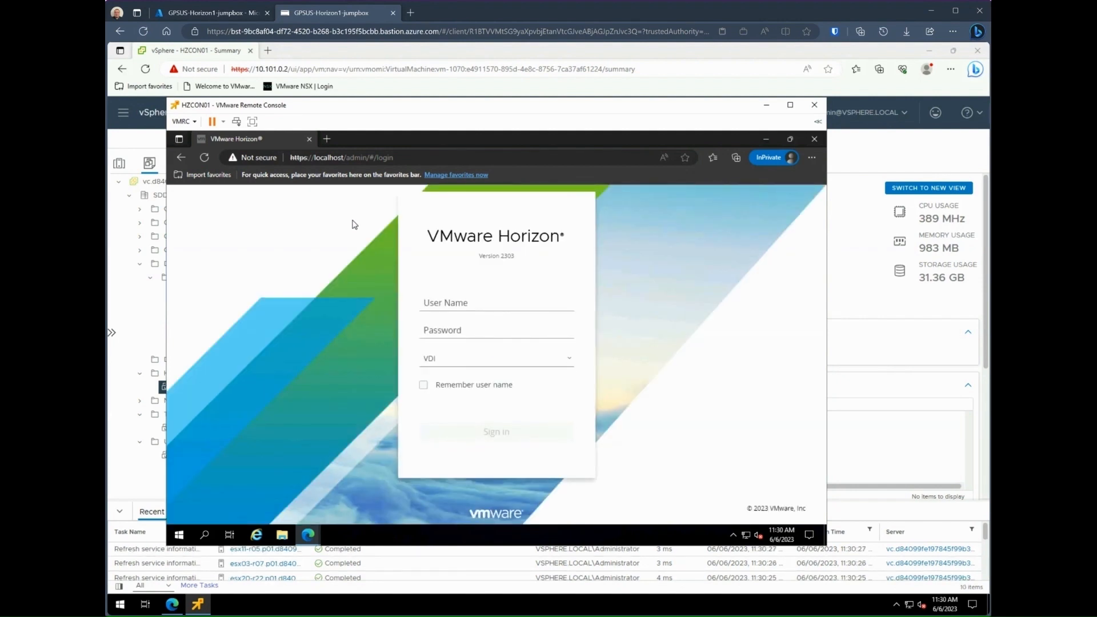
{"action": "left_click", "coordinate": [462, 301]}
{"action": "type", "text": "vdi"}
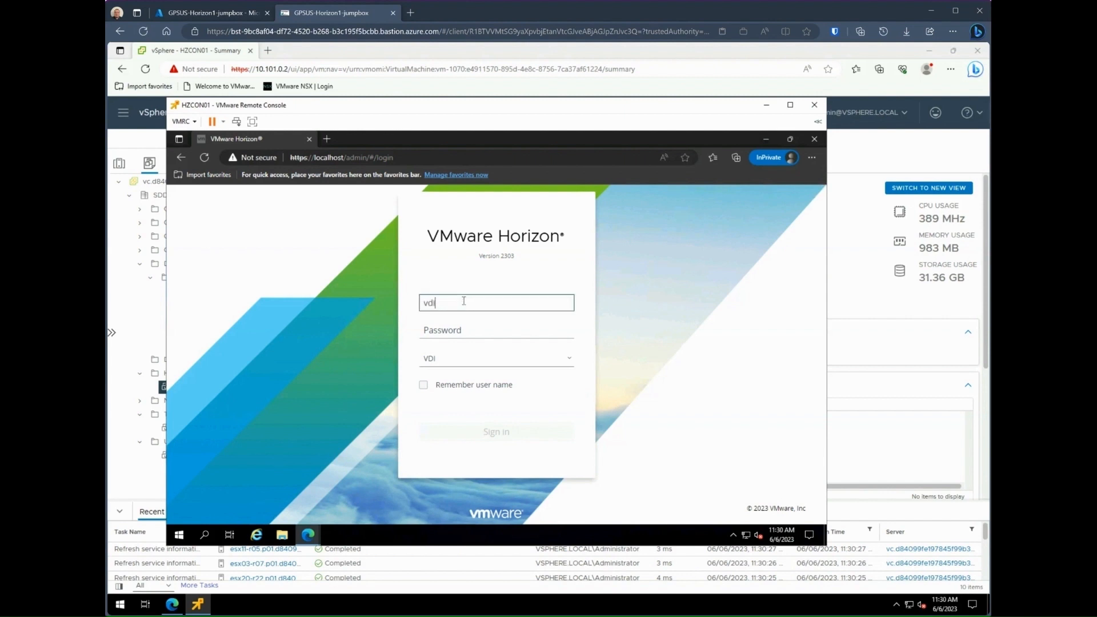
{"action": "type", "text": "_admin"}
{"action": "key", "text": "Tab"}
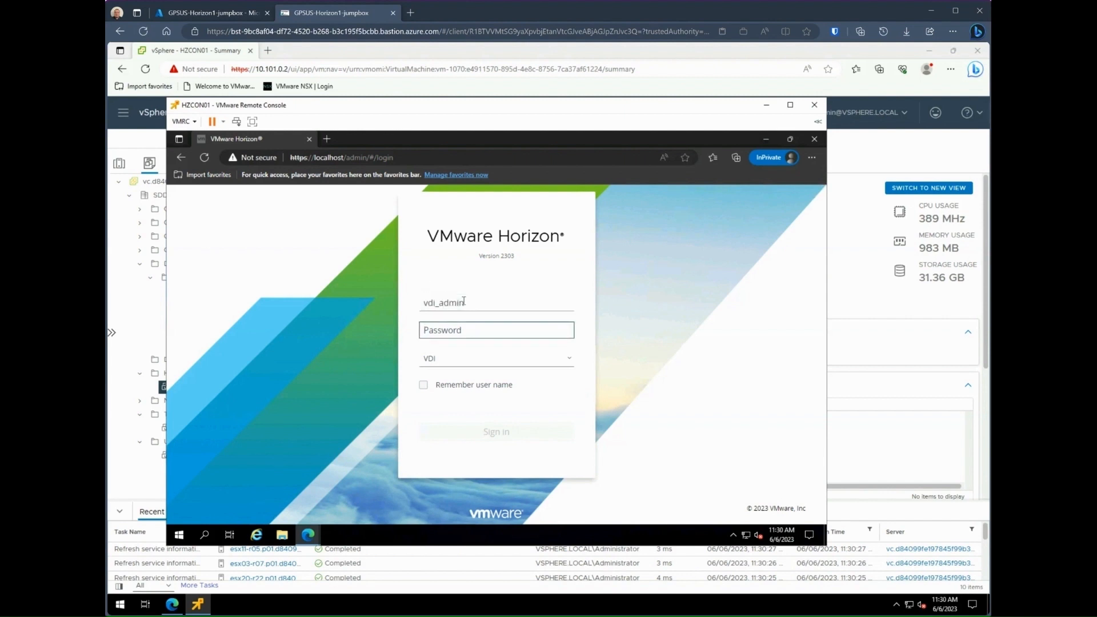
{"action": "type", "text": "••"}
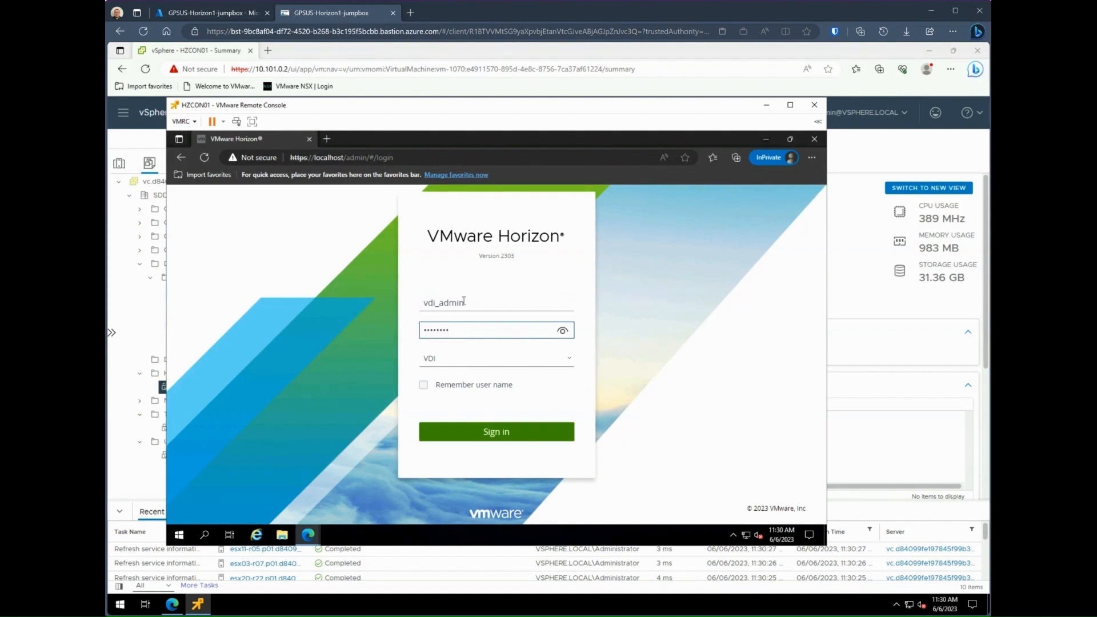
{"action": "key", "text": "Return"}
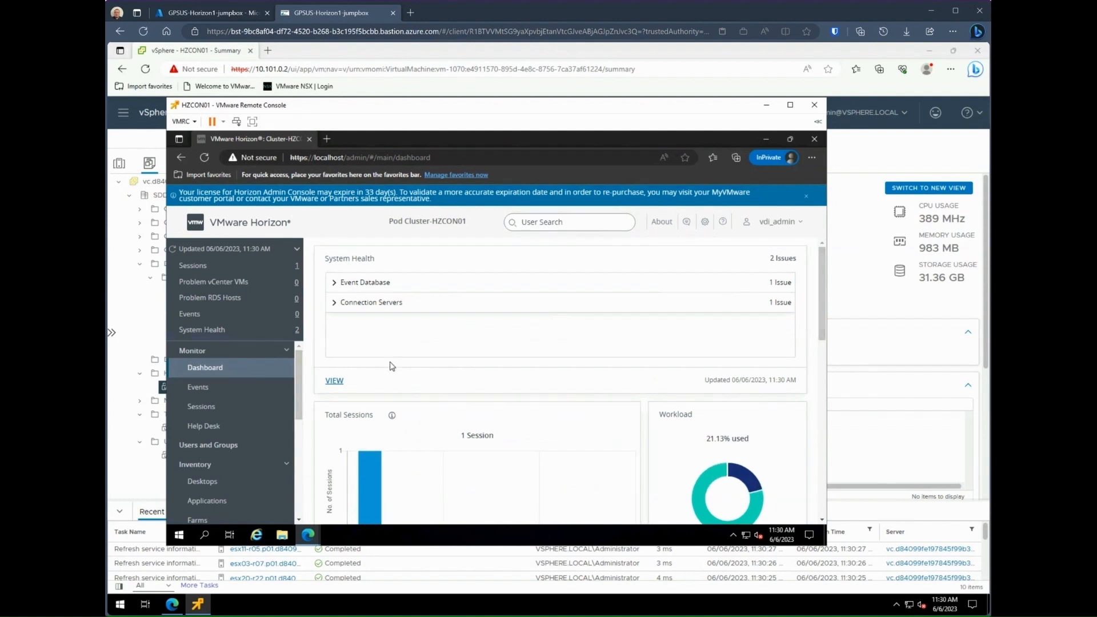
{"action": "left_click", "coordinate": [206, 407]}
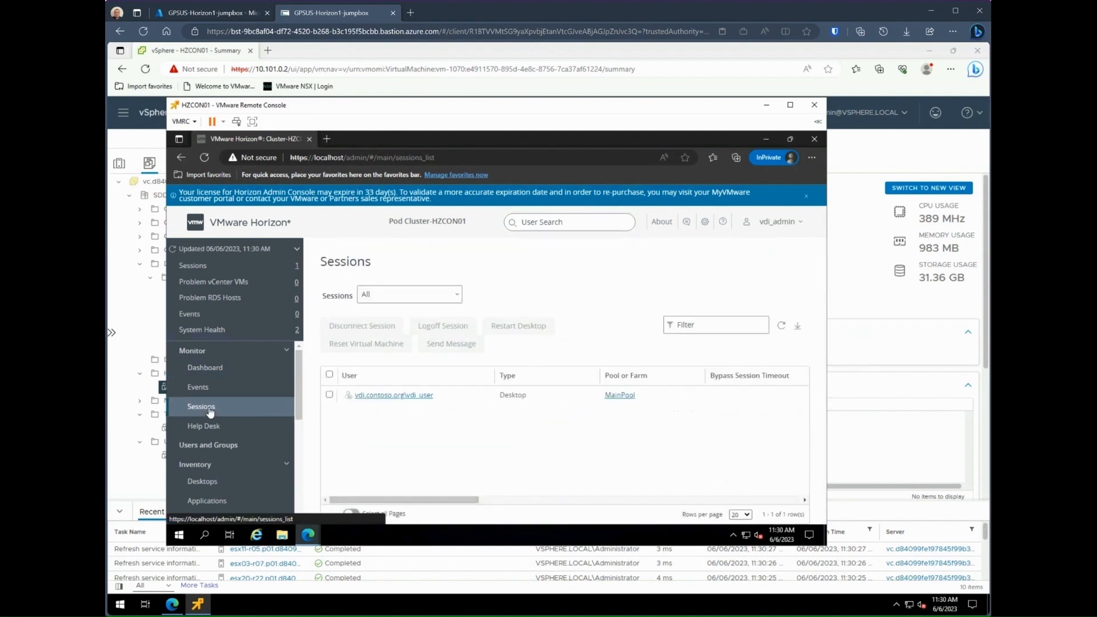
Step: Check the VDI user's sessions to see the MainPool desktop Connected over VMware Blast
{"action": "left_click", "coordinate": [427, 395]}
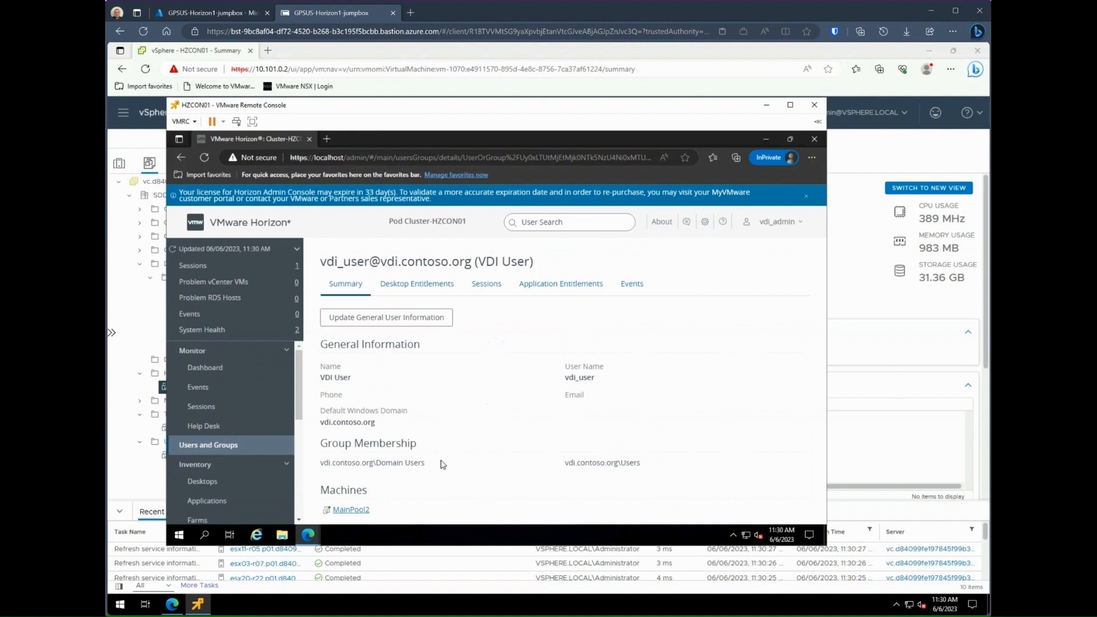
{"action": "left_click", "coordinate": [482, 289]}
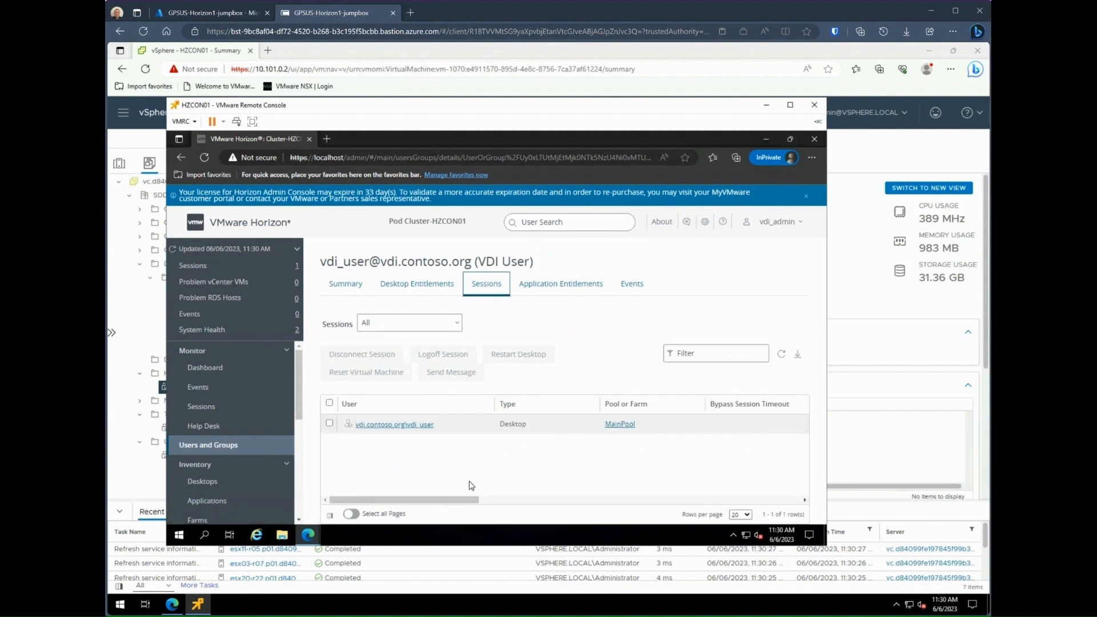
{"action": "left_click_drag", "start_coordinate": [462, 501], "coordinate": [802, 501]}
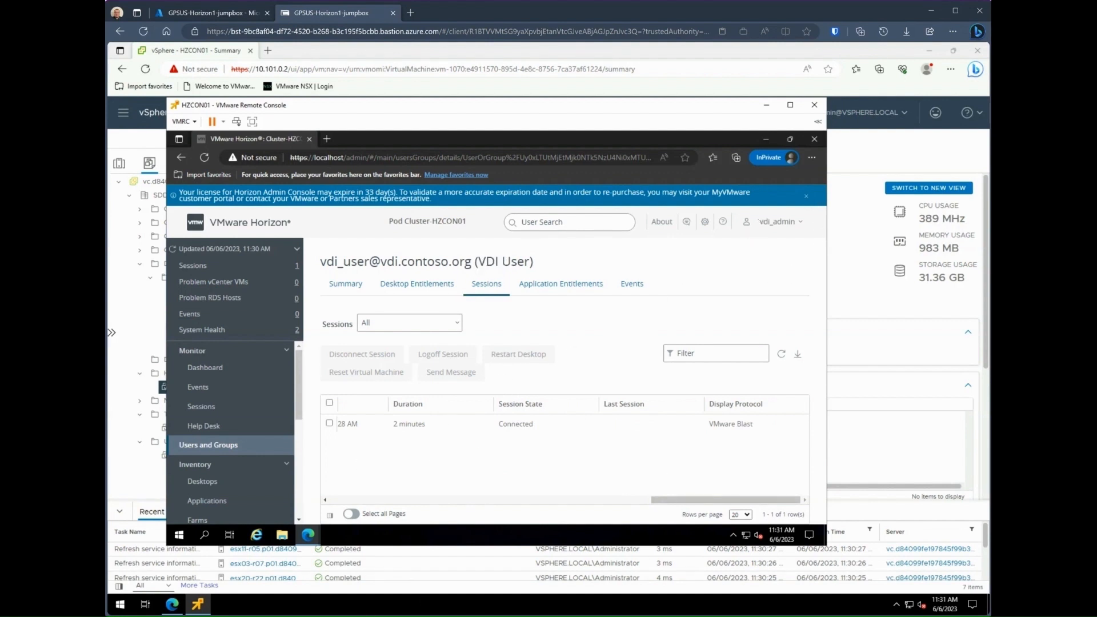
{"action": "left_click", "coordinate": [798, 223]}
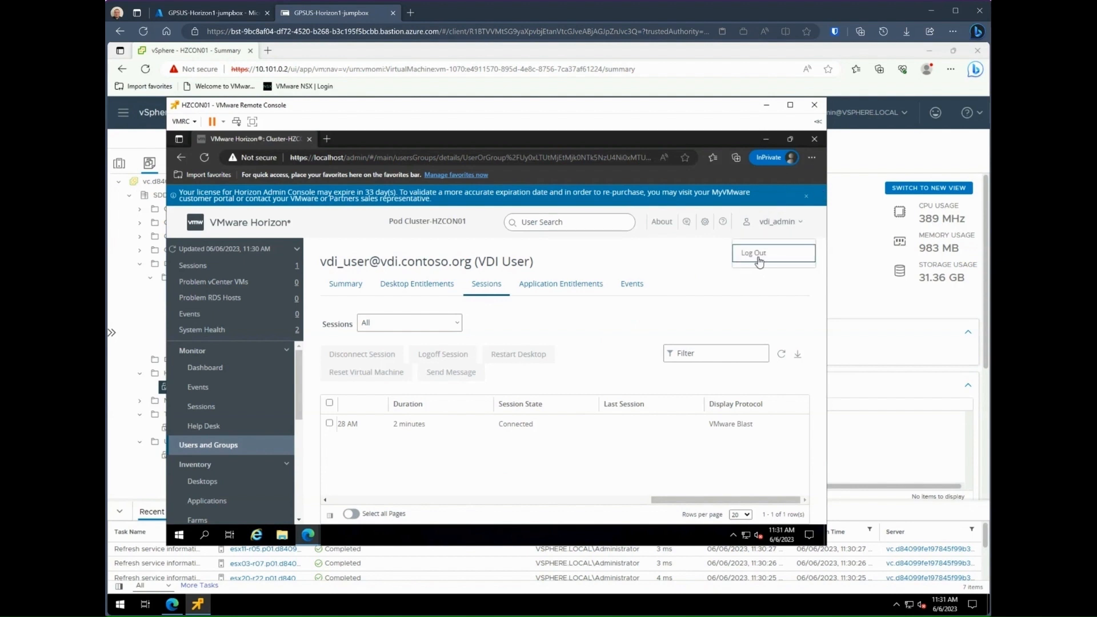
Step: Sign out of Horizon Console, close its window, and log off the MainPool desktop
{"action": "left_click", "coordinate": [758, 257]}
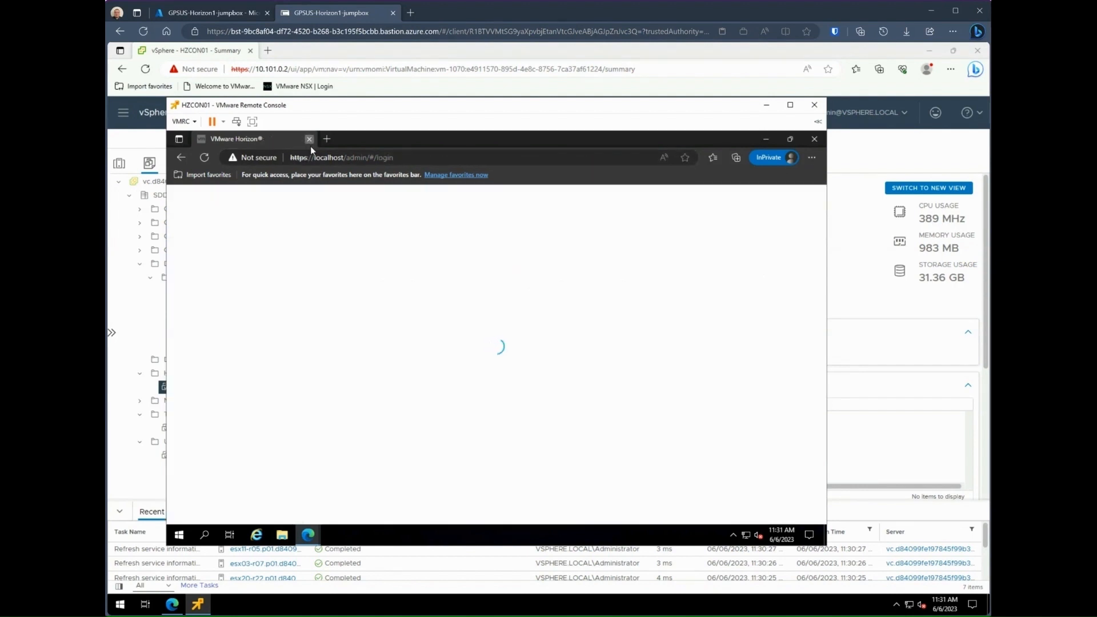
{"action": "left_click", "coordinate": [309, 139]}
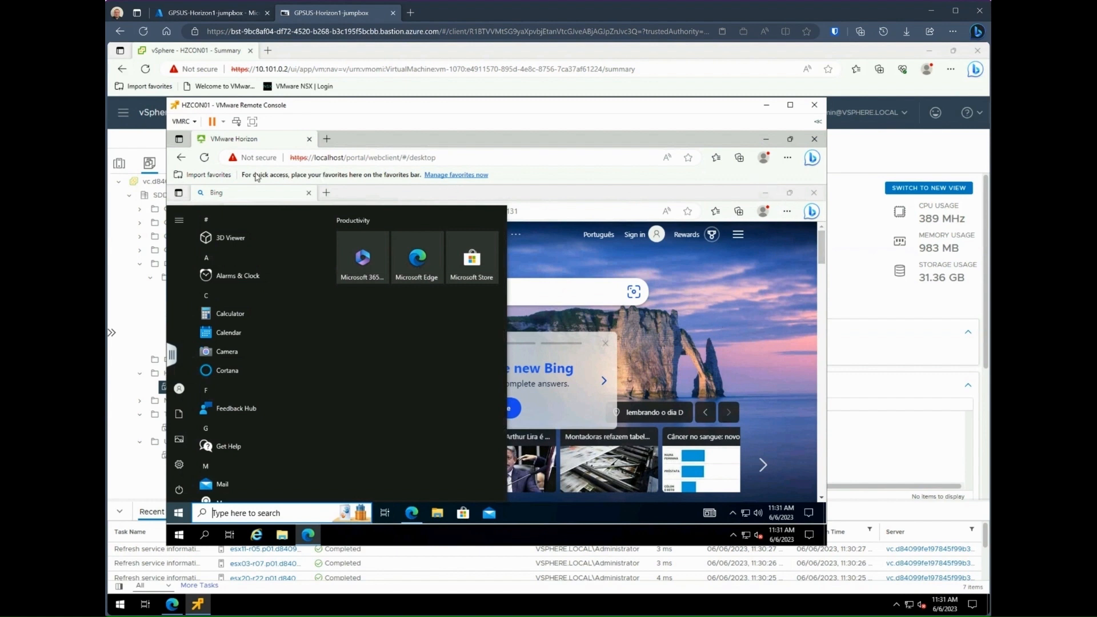
{"action": "left_click", "coordinate": [172, 354]}
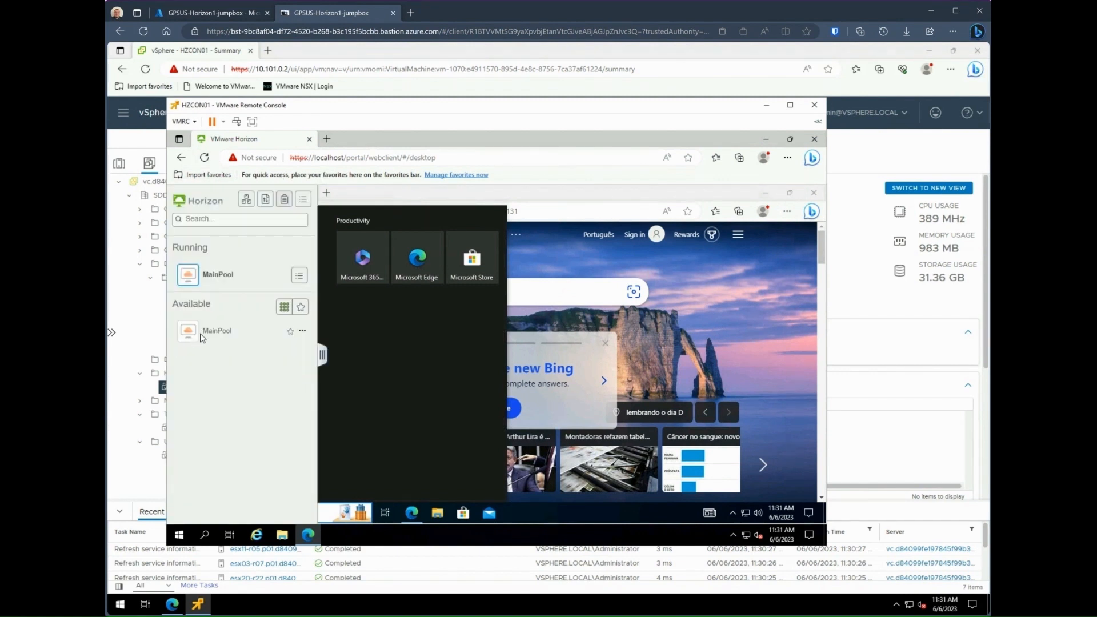
{"action": "left_click", "coordinate": [303, 331]}
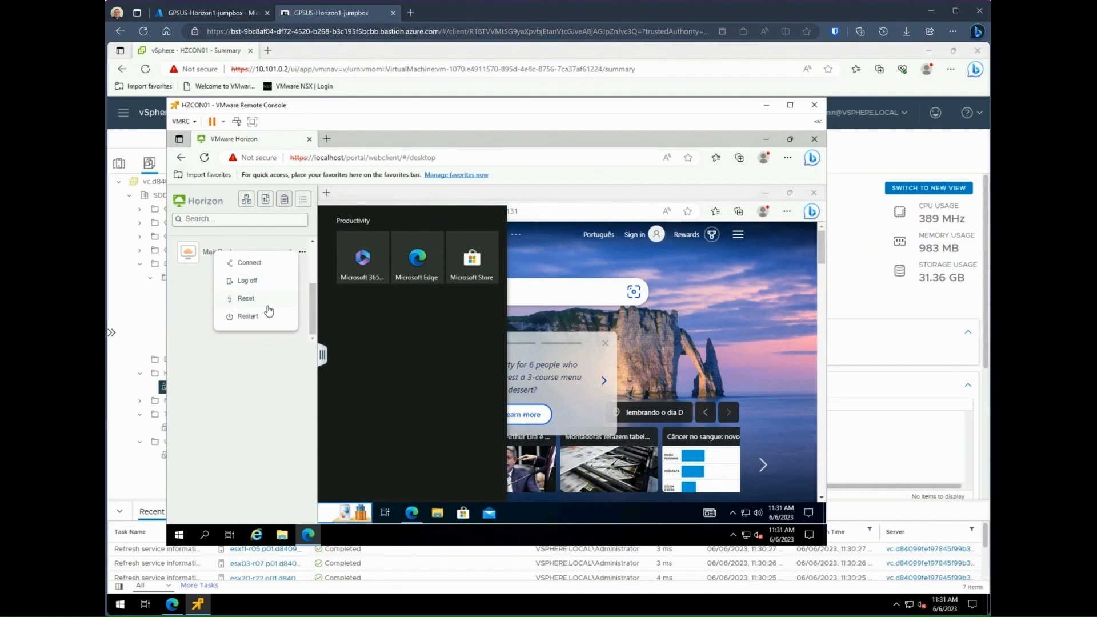
{"action": "left_click", "coordinate": [252, 282]}
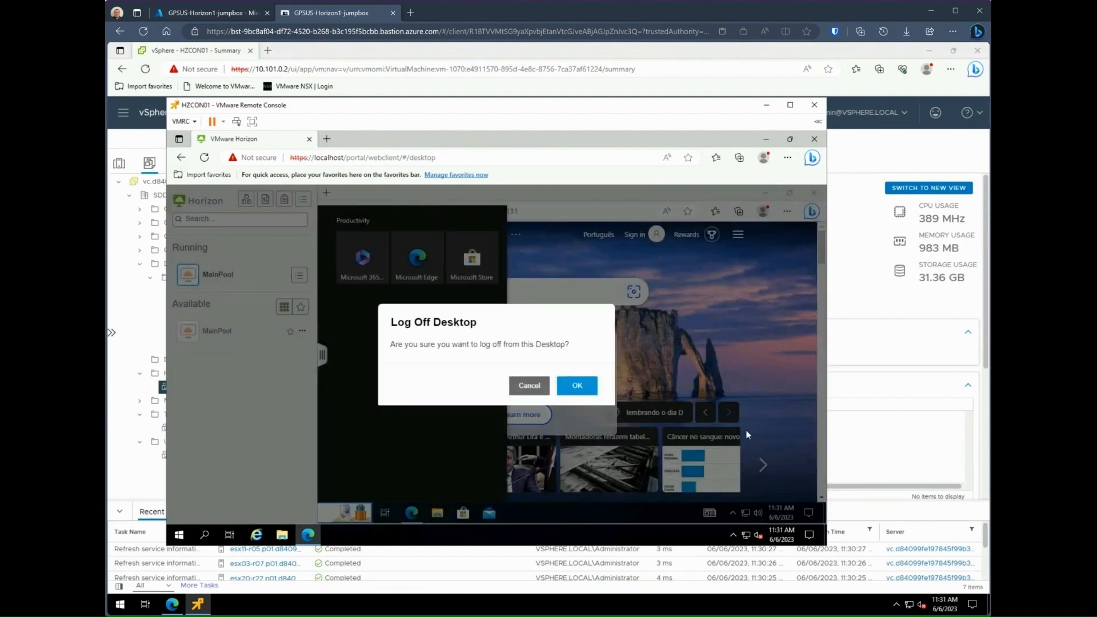
{"action": "left_click", "coordinate": [576, 385]}
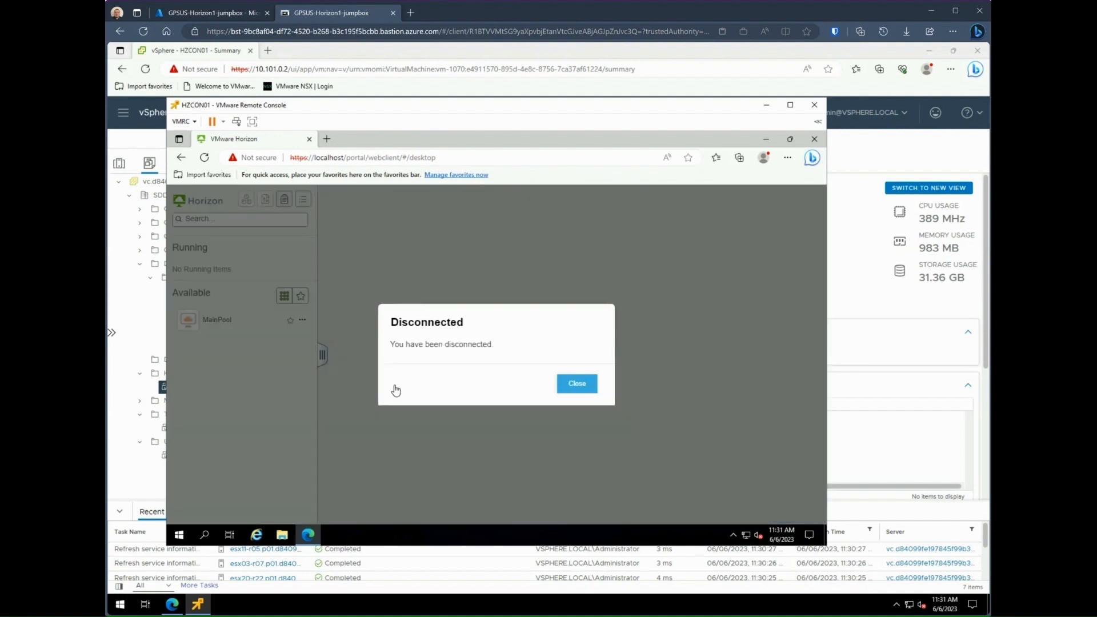
Step: Dismiss the Disconnected notice and log out of Horizon HTML Access
{"action": "left_click", "coordinate": [569, 386]}
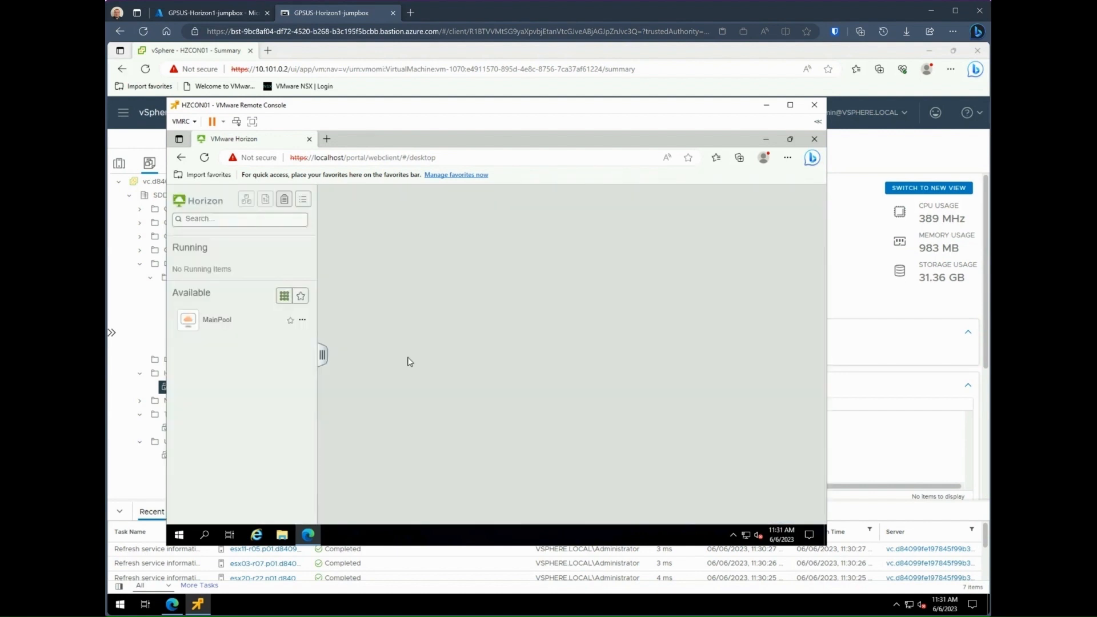
{"action": "left_click", "coordinate": [306, 201]}
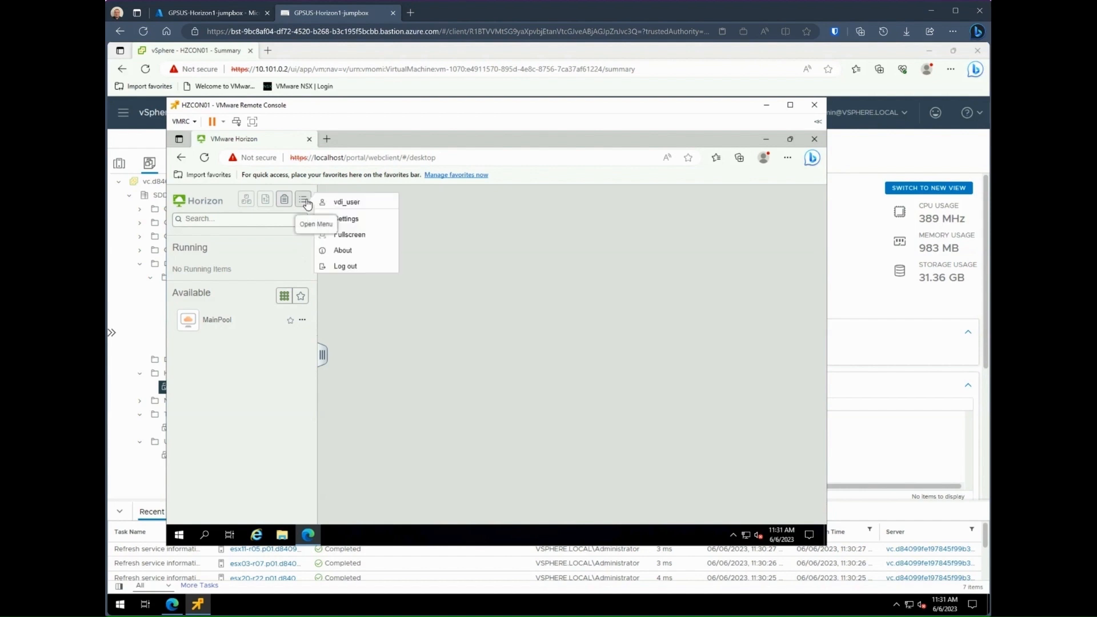
{"action": "left_click", "coordinate": [345, 266]}
{"action": "left_click", "coordinate": [577, 392]}
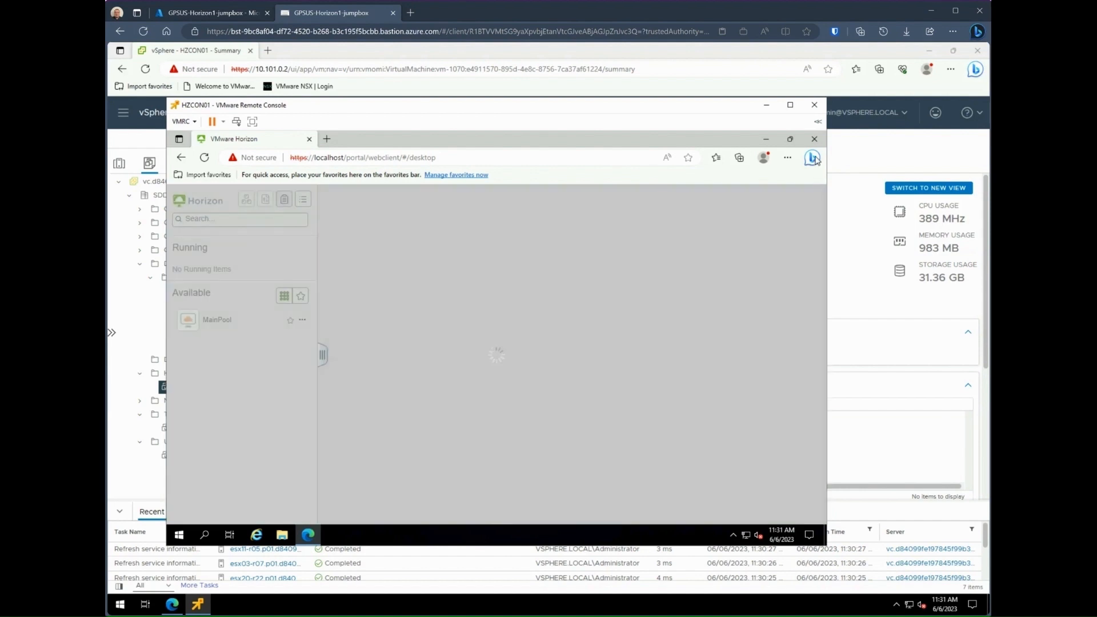